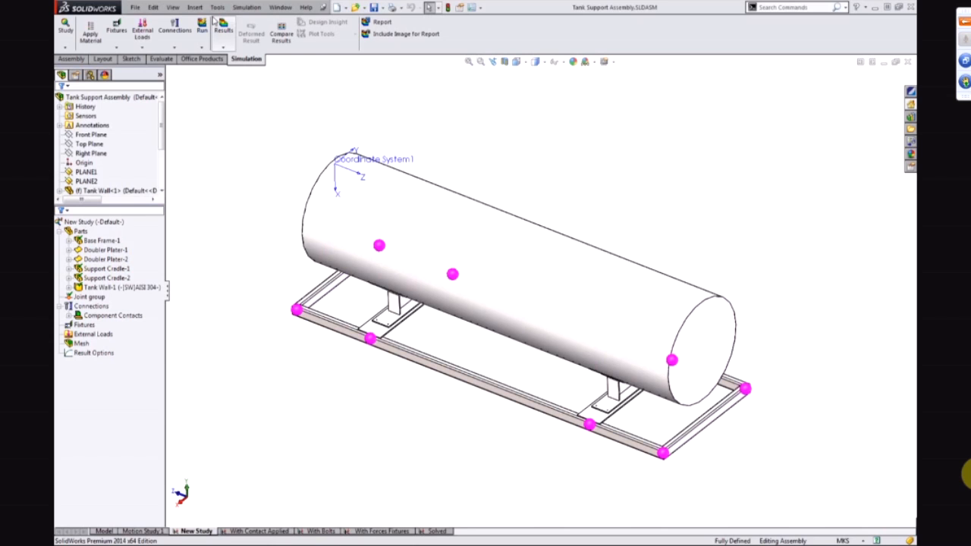
- Check in the add-ins list whether SolidWorks Simulation is enabled, and look over the available Simulation commands
{"action": "left_click", "coordinate": [217, 7]}
{"action": "left_click", "coordinate": [562, 208]}
{"action": "mouse_move", "coordinate": [621, 227]}
{"action": "middle_mouse_down"}
{"action": "mouse_move", "coordinate": [617, 198]}
{"action": "mouse_move", "coordinate": [624, 235]}
{"action": "middle_mouse_up"}
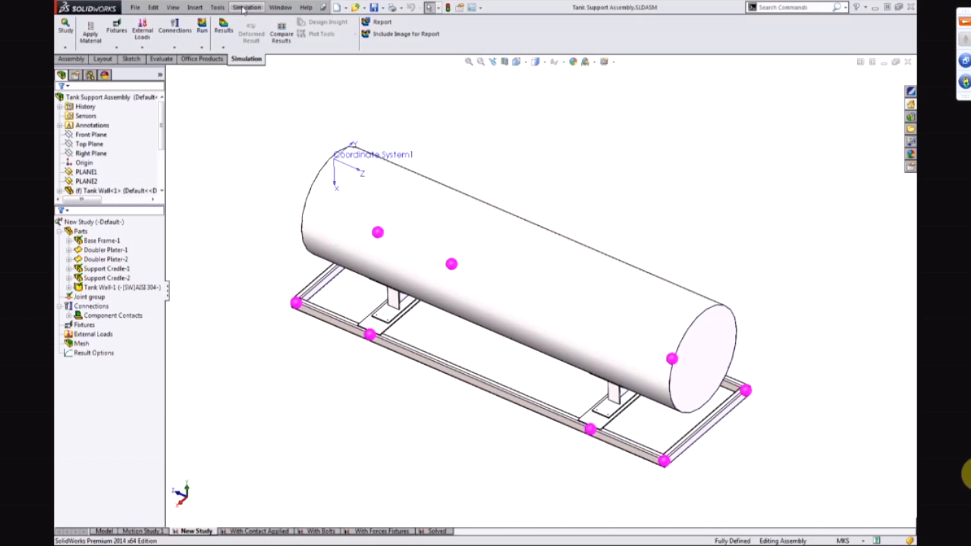
{"action": "left_click", "coordinate": [217, 7]}
{"action": "left_click", "coordinate": [257, 524]}
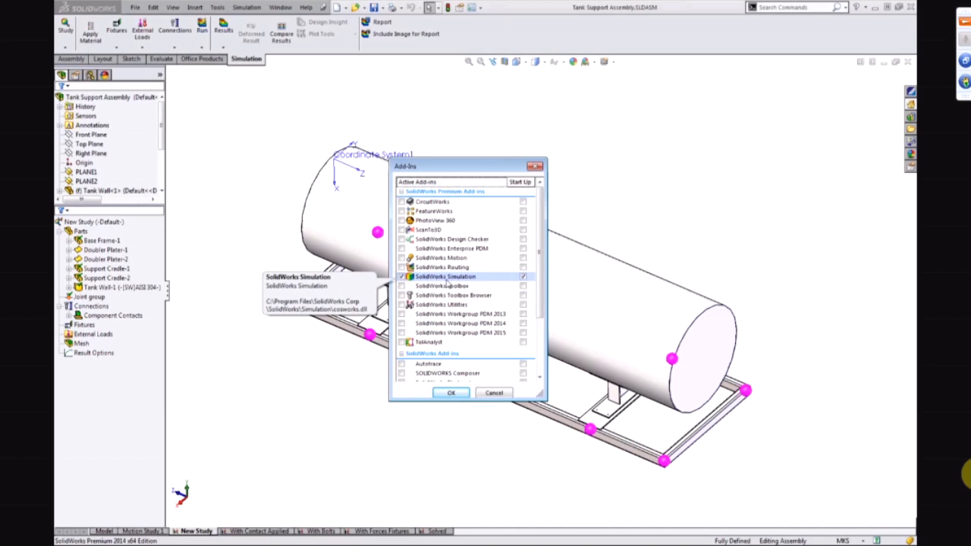
{"action": "left_click", "coordinate": [493, 394]}
{"action": "left_click", "coordinate": [247, 7]}
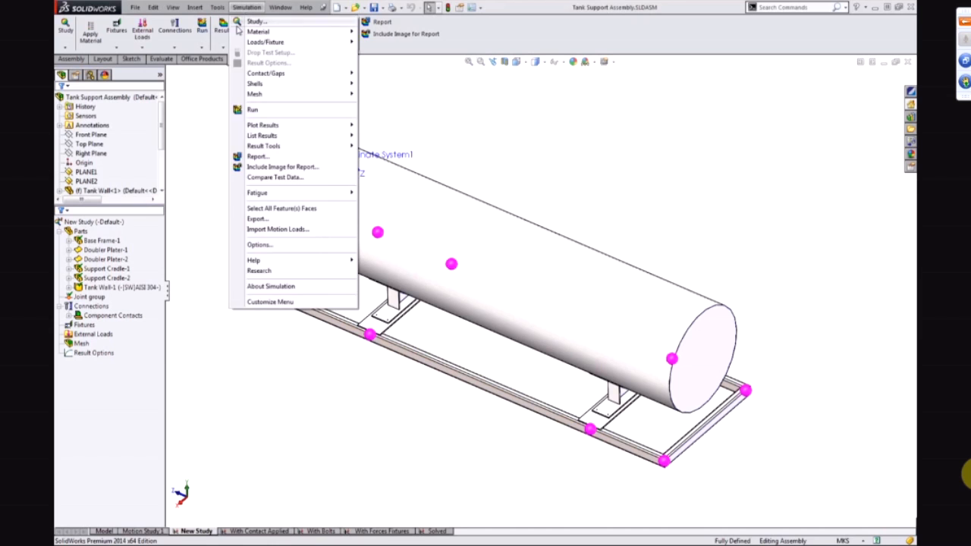
{"action": "left_click", "coordinate": [351, 114]}
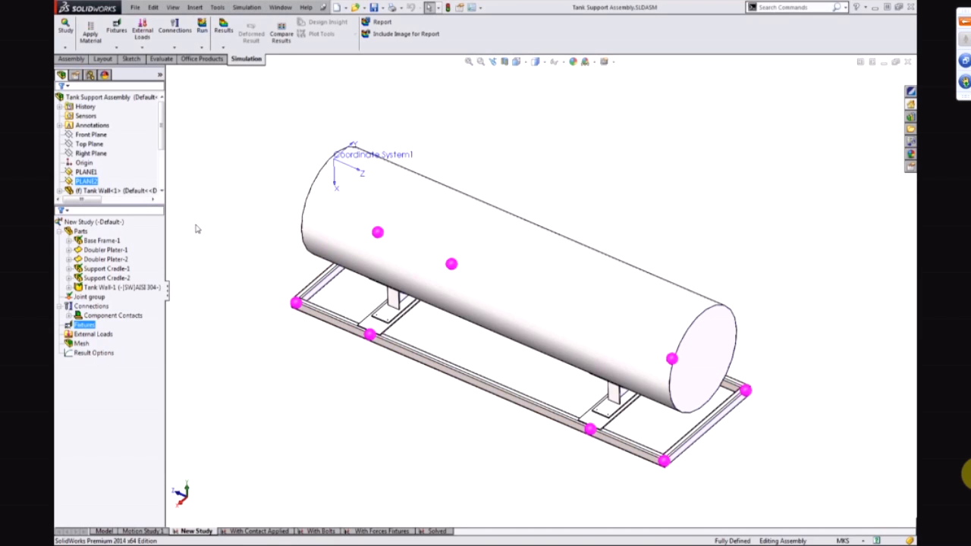
- Create a new static study for the tank support assembly and list its parts
{"action": "left_click", "coordinate": [65, 46]}
{"action": "left_click", "coordinate": [85, 61]}
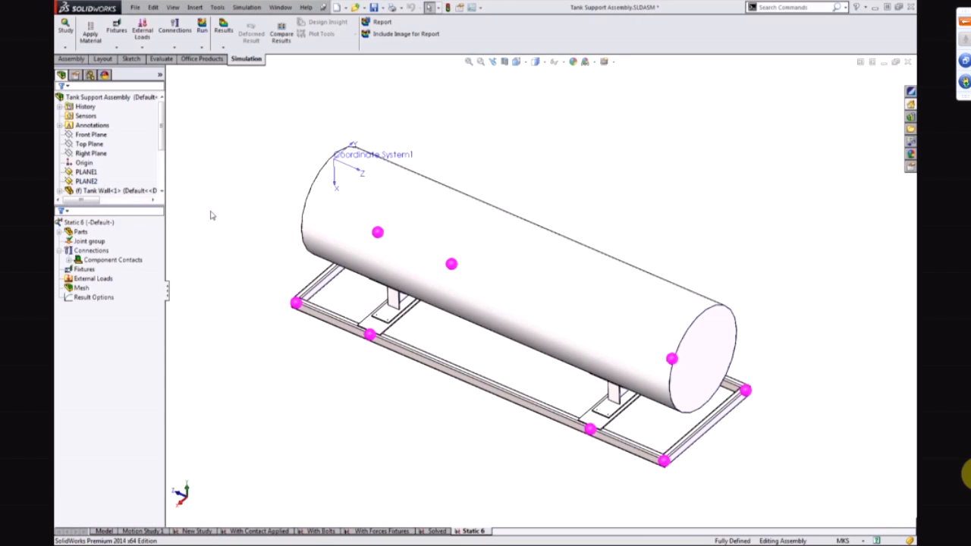
{"action": "left_click", "coordinate": [67, 233]}
{"action": "left_click", "coordinate": [61, 232]}
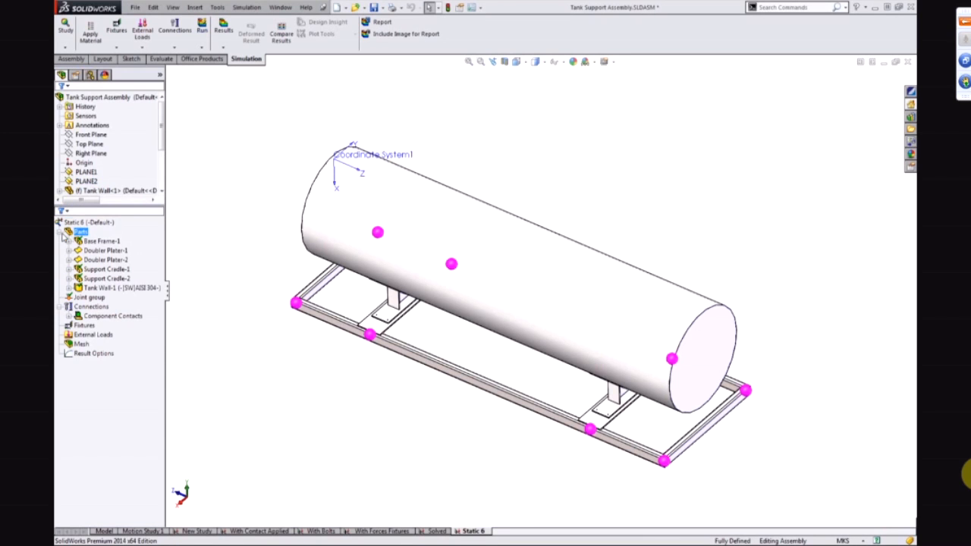
- Show the solid bodies of Support Cradle-1 with their full material names, and expand the Tank Wall component's features
{"action": "left_click", "coordinate": [82, 269]}
{"action": "left_click", "coordinate": [69, 269]}
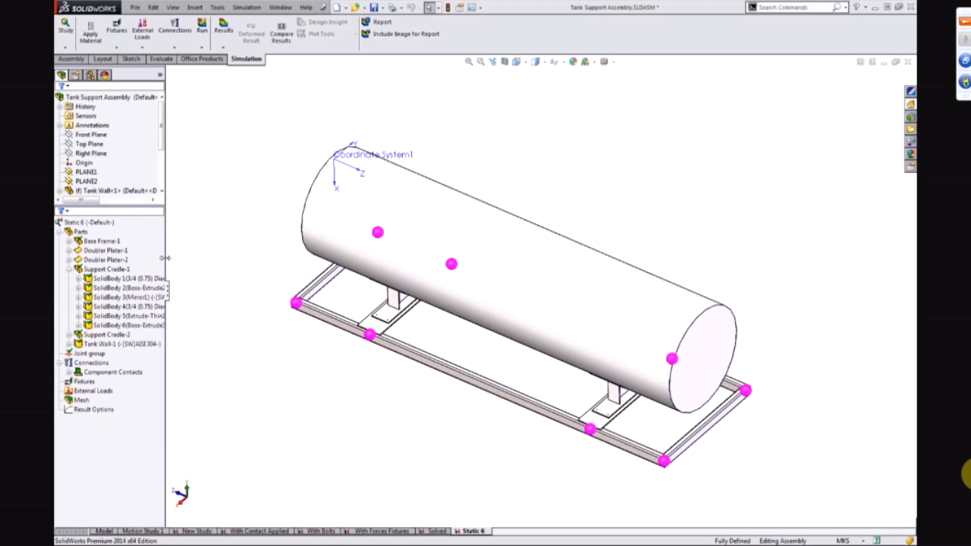
{"action": "left_click_drag", "start_coordinate": [166, 258], "coordinate": [276, 258]}
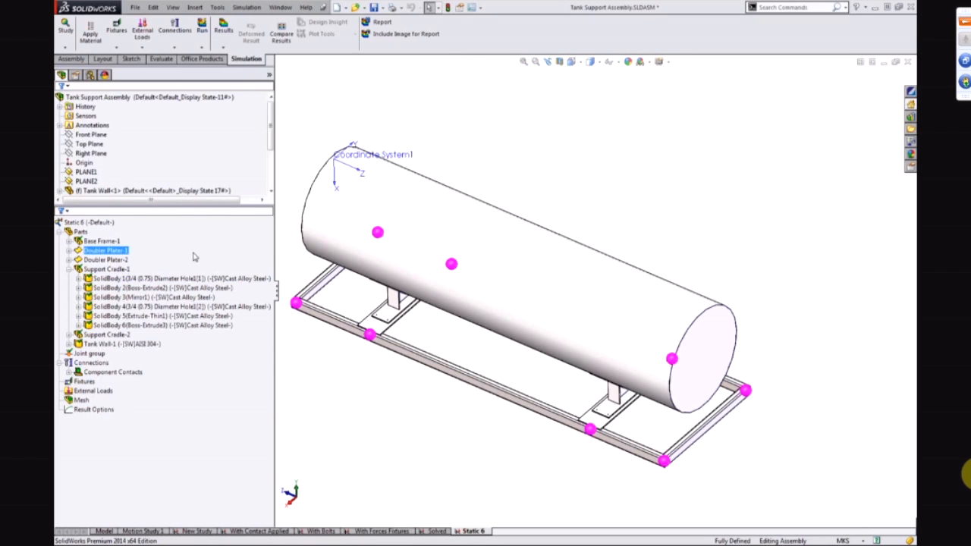
{"action": "left_click", "coordinate": [69, 192]}
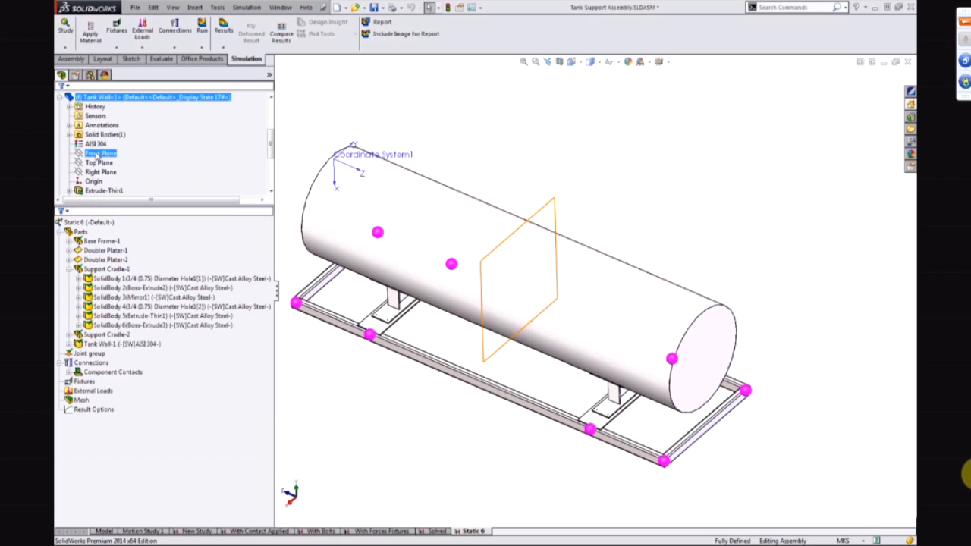
- Open the material library for the first solid body of Support Cradle-1 and copy the Plain Carbon Steel material
{"action": "right_click", "coordinate": [185, 280]}
{"action": "left_click", "coordinate": [228, 289]}
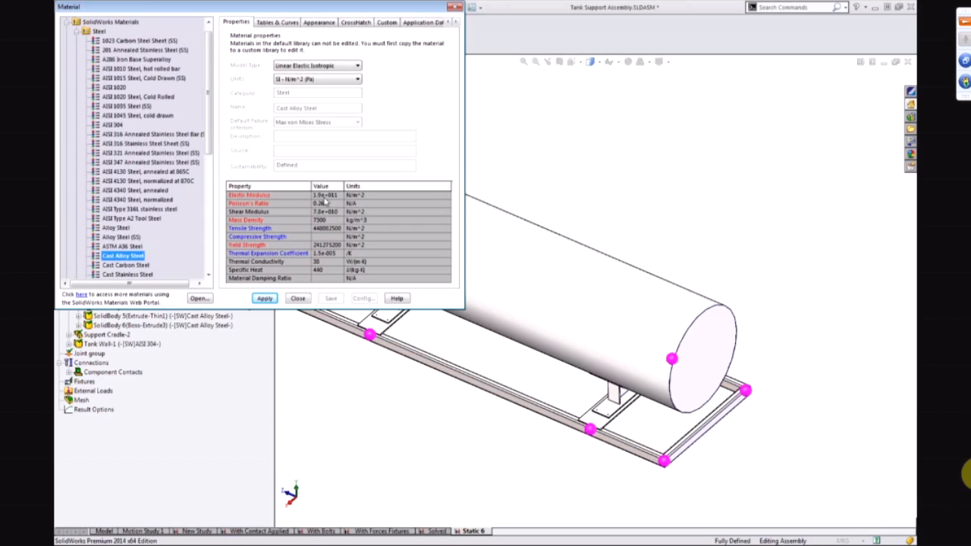
{"action": "right_click", "coordinate": [129, 262]}
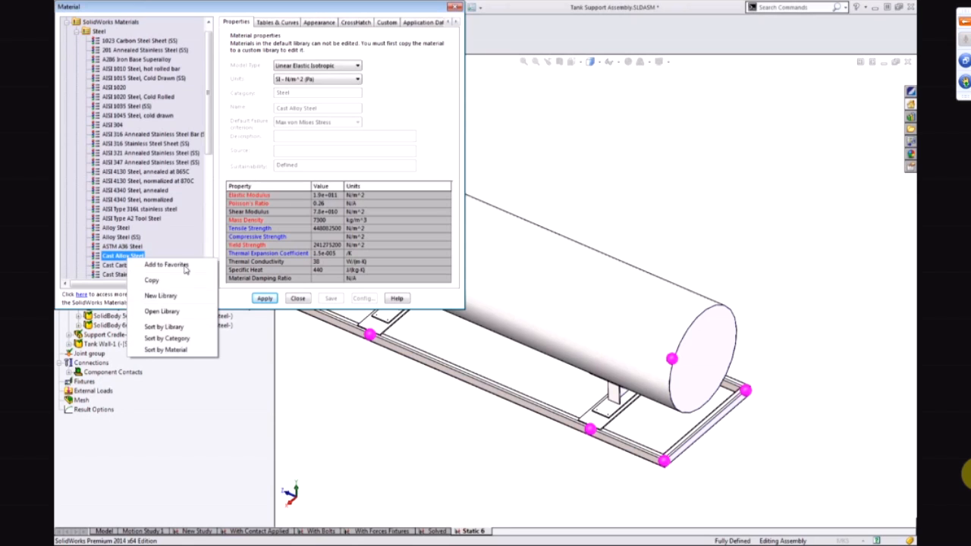
{"action": "left_click", "coordinate": [186, 275]}
{"action": "left_click_drag", "start_coordinate": [211, 189], "coordinate": [214, 240]}
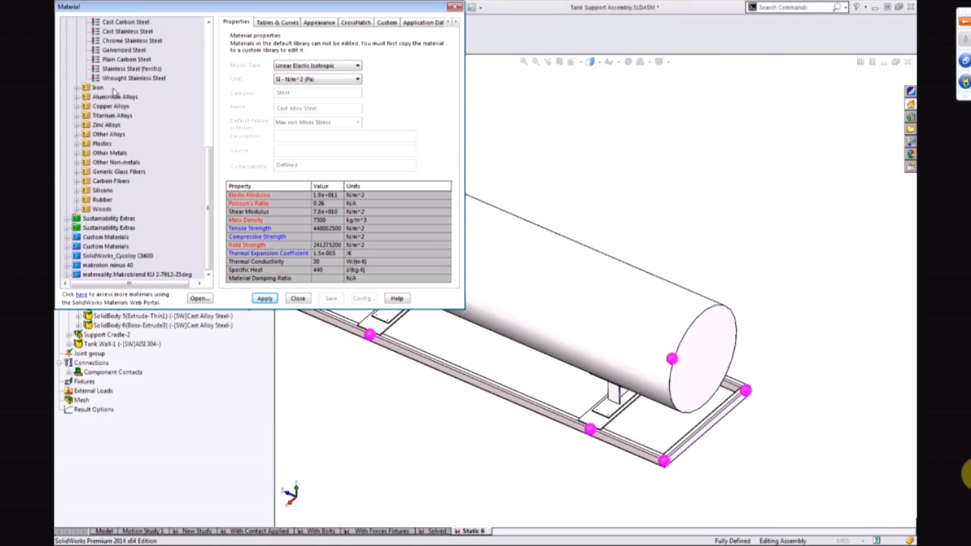
{"action": "right_click", "coordinate": [112, 61]}
{"action": "left_click", "coordinate": [136, 81]}
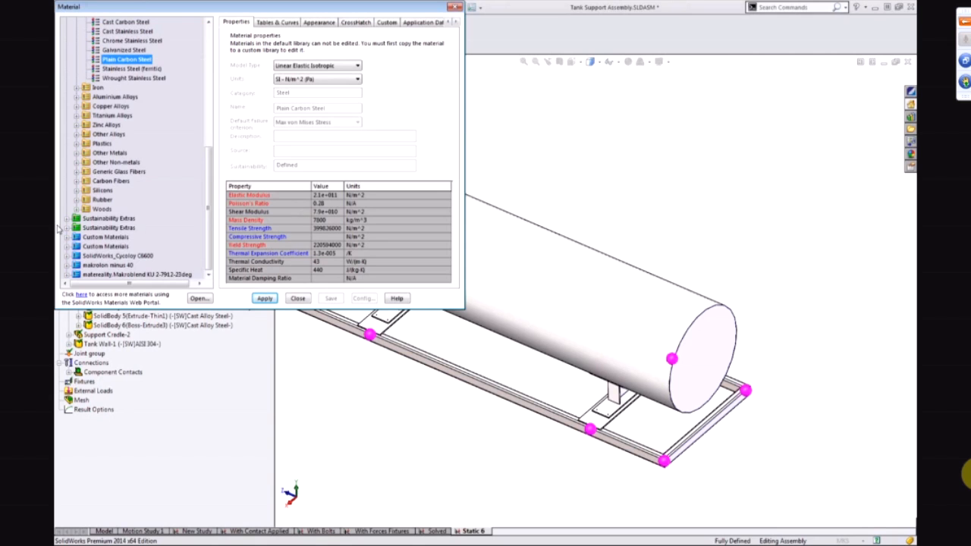
- Paste the copied material into the Training category of the Custom Materials library
{"action": "left_click", "coordinate": [66, 237]}
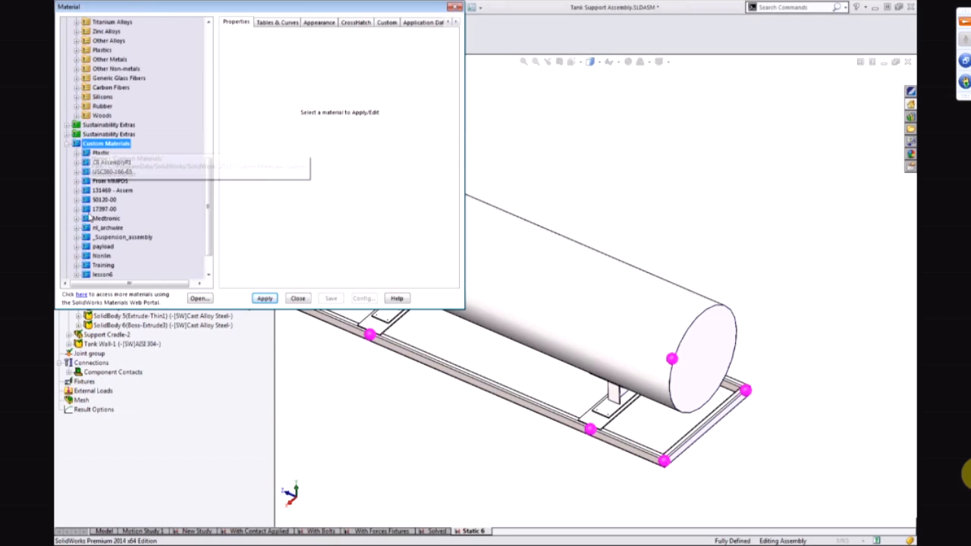
{"action": "scroll", "coordinate": [98, 228], "scroll_direction": "down", "scroll_amount": 2}
{"action": "double_click", "coordinate": [100, 209]}
{"action": "right_click", "coordinate": [94, 208]}
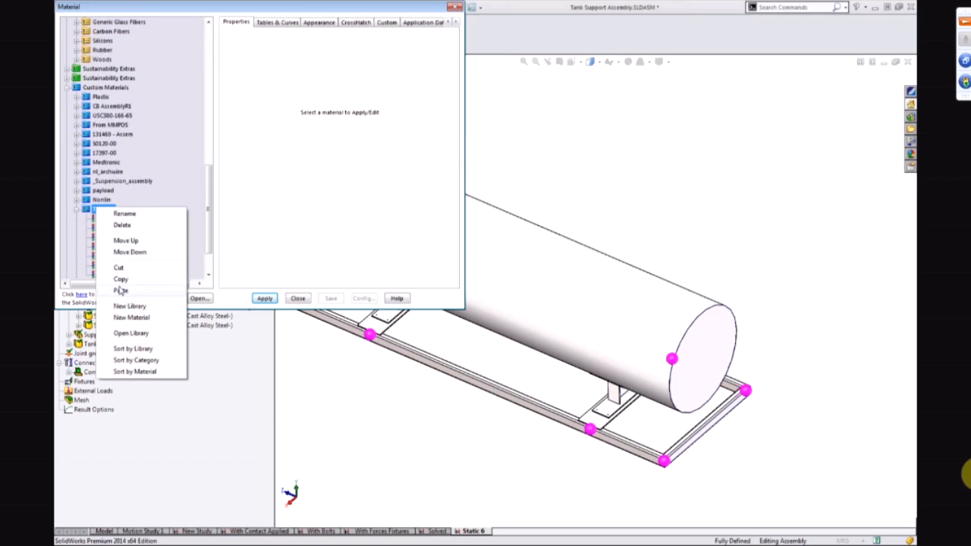
{"action": "left_click", "coordinate": [120, 291]}
{"action": "scroll", "coordinate": [123, 271], "scroll_direction": "down", "scroll_amount": 3}
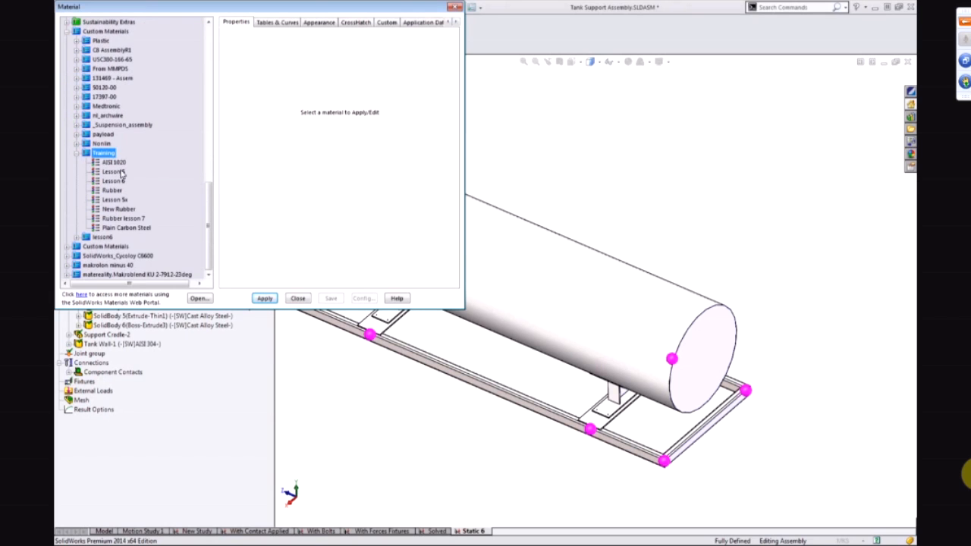
- Try editing the elastic modulus of AISI 1020 in the Training category, and close the material library without saving
{"action": "left_click", "coordinate": [114, 163]}
{"action": "left_click", "coordinate": [334, 194]}
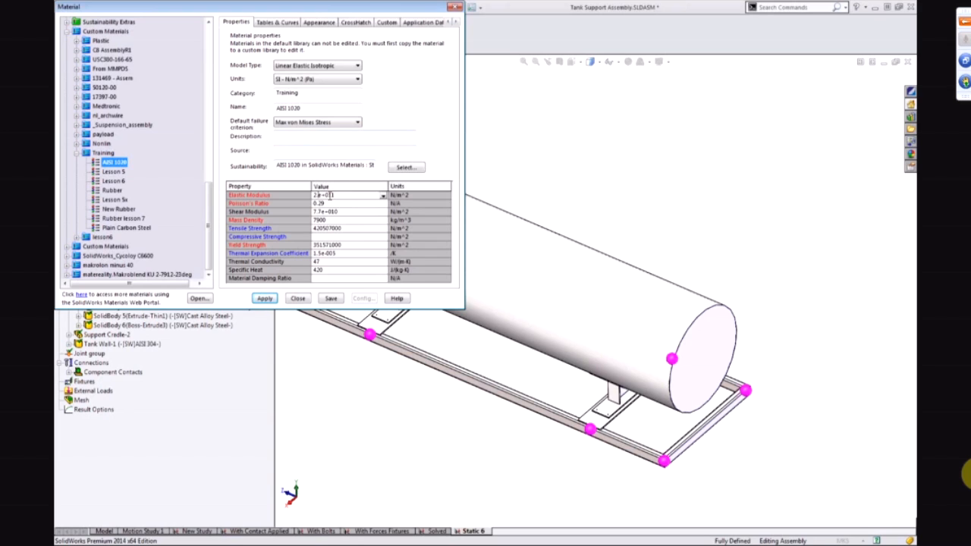
{"action": "type", "text": ".1"}
{"action": "left_click", "coordinate": [454, 7]}
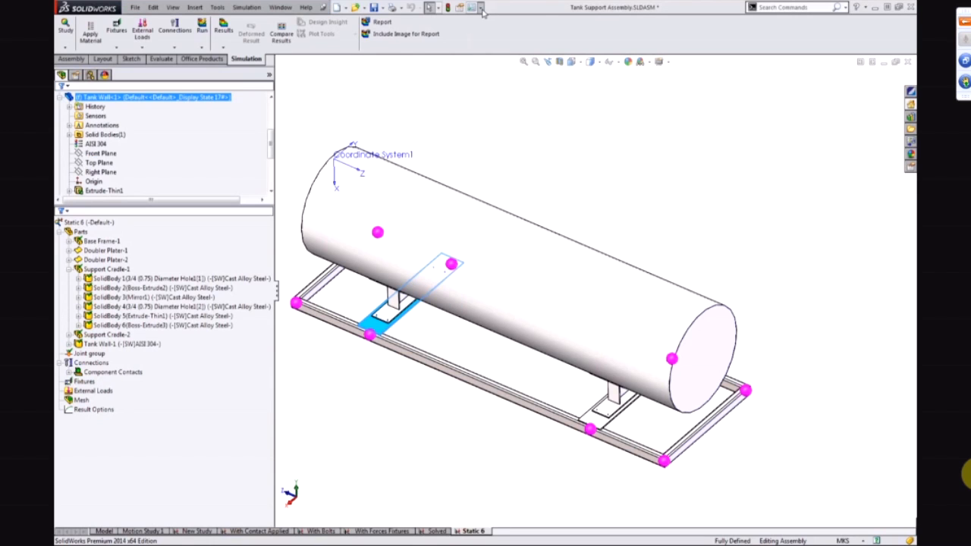
{"action": "left_click", "coordinate": [481, 7]}
{"action": "left_click", "coordinate": [554, 174]}
{"action": "scroll", "coordinate": [565, 189], "scroll_direction": "up", "scroll_amount": 3}
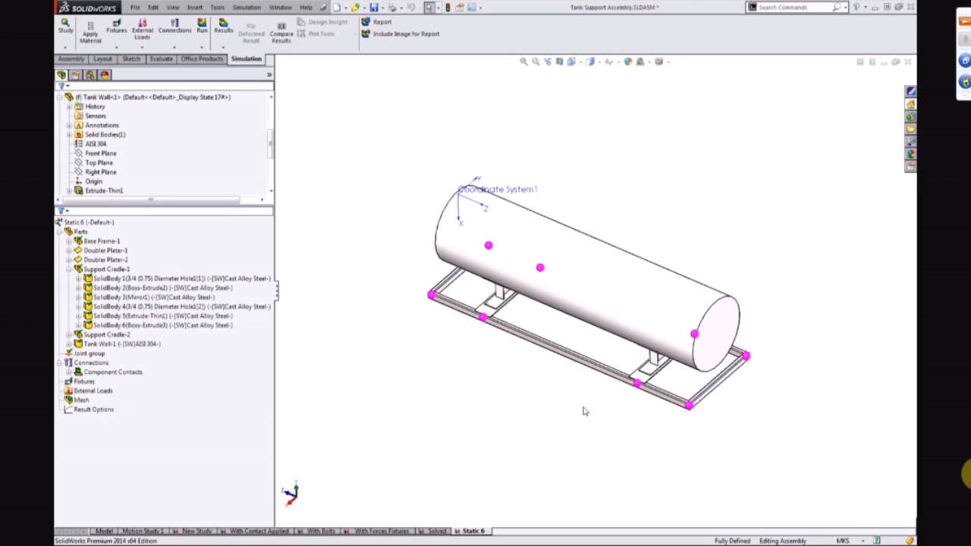
{"action": "scroll", "coordinate": [705, 309], "scroll_direction": "down", "scroll_amount": 2}
{"action": "left_click", "coordinate": [185, 372]}
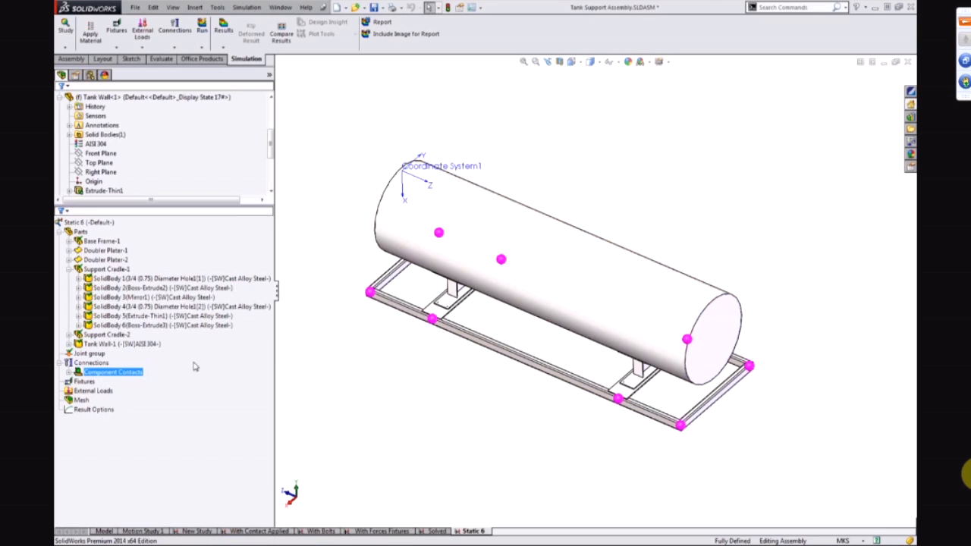
{"action": "left_click", "coordinate": [99, 334]}
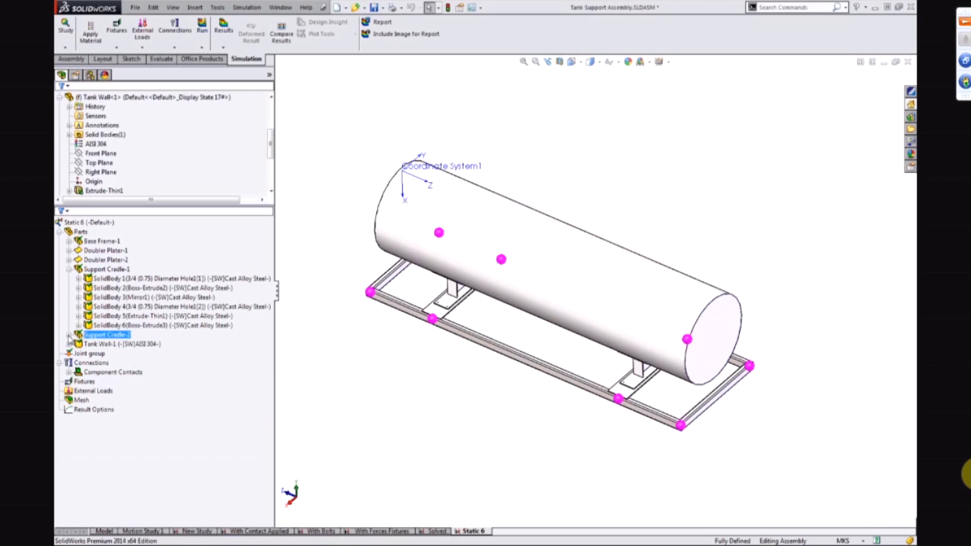
{"action": "left_click", "coordinate": [101, 288]}
{"action": "left_click", "coordinate": [61, 272]}
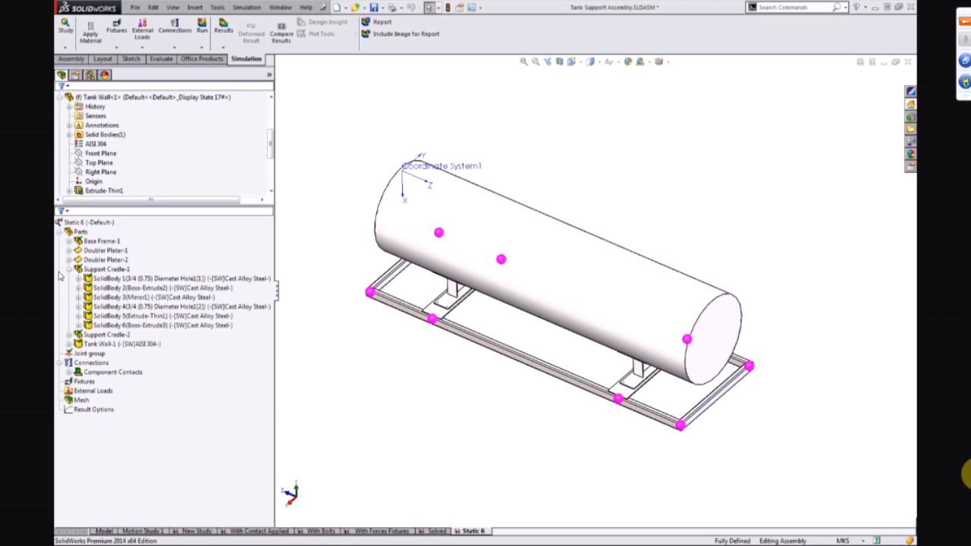
{"action": "left_click", "coordinate": [157, 279]}
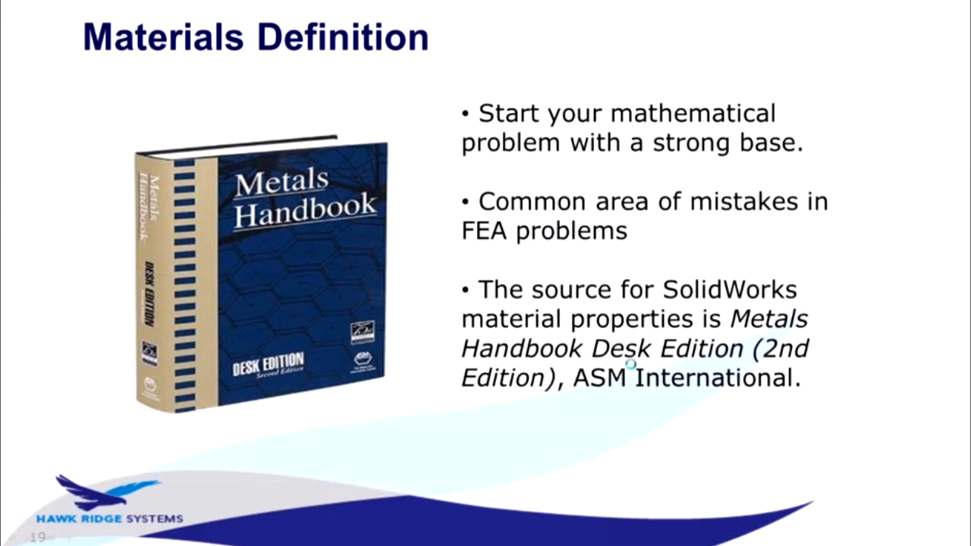
{"action": "key", "text": "Right"}
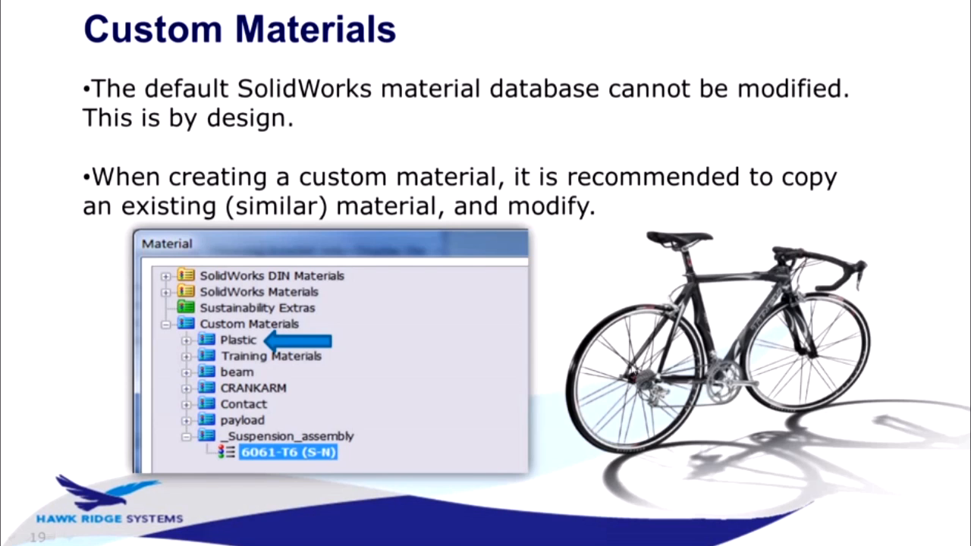
{"action": "key", "text": "Right"}
{"action": "key", "text": "Right"}
{"action": "key", "text": "Right"}
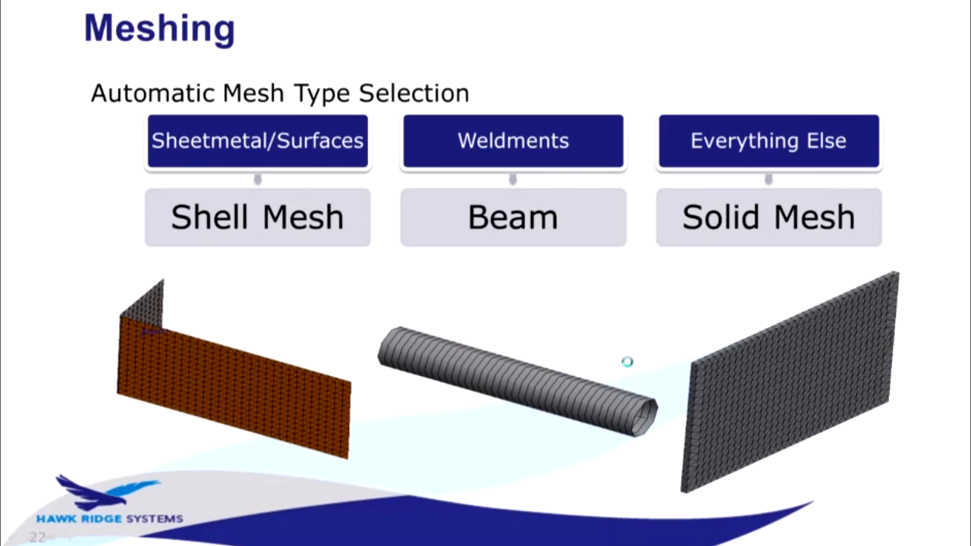
{"action": "key", "text": "Left"}
{"action": "key", "text": "Right"}
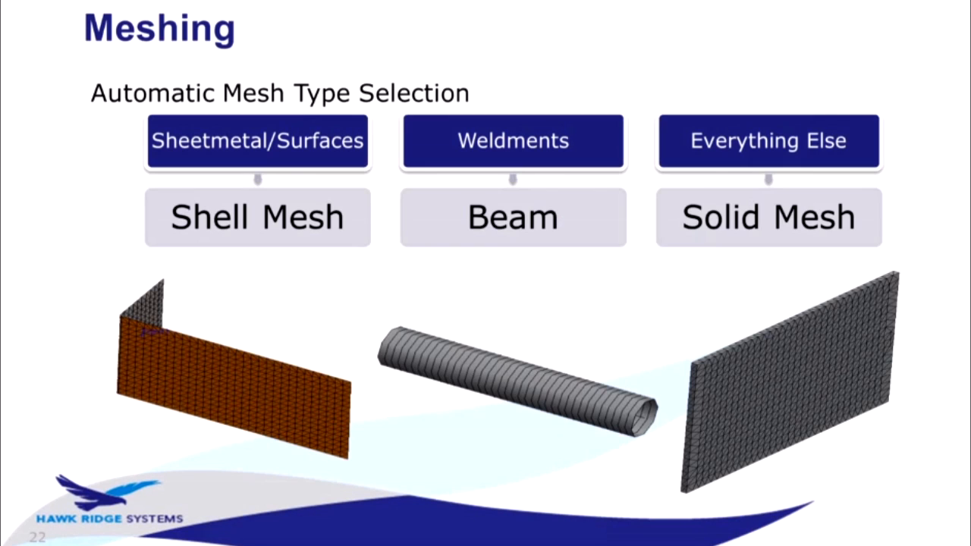
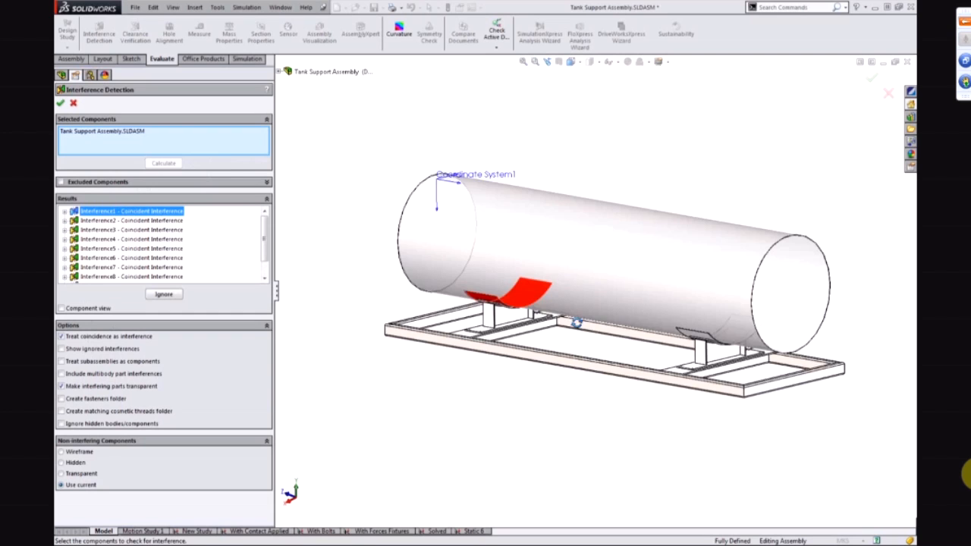
- Go through the coincident interferences from Interference2 to Interference8 to examine where the components touch
{"action": "left_click", "coordinate": [151, 222]}
{"action": "left_click", "coordinate": [150, 230]}
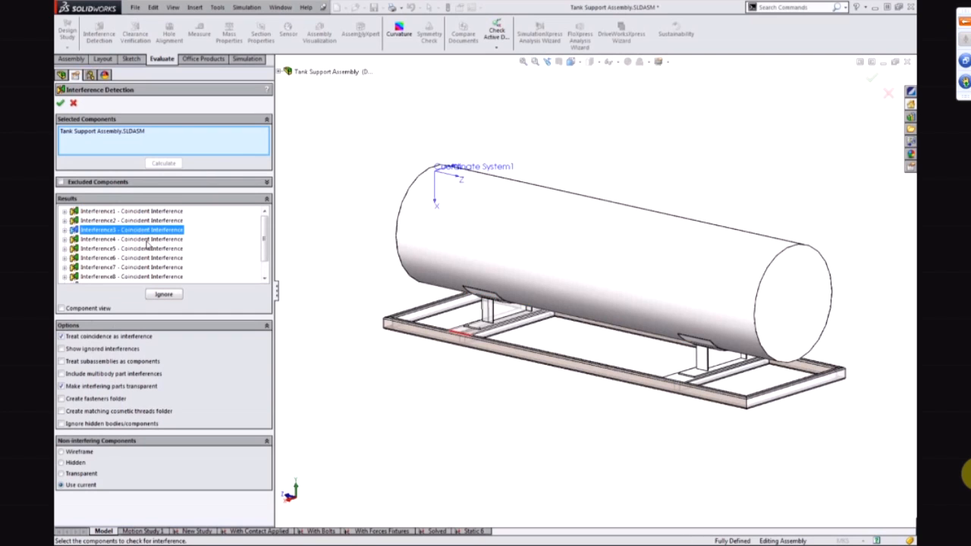
{"action": "left_click", "coordinate": [147, 238]}
{"action": "left_click", "coordinate": [142, 258]}
{"action": "left_click", "coordinate": [138, 268]}
{"action": "left_click", "coordinate": [131, 277]}
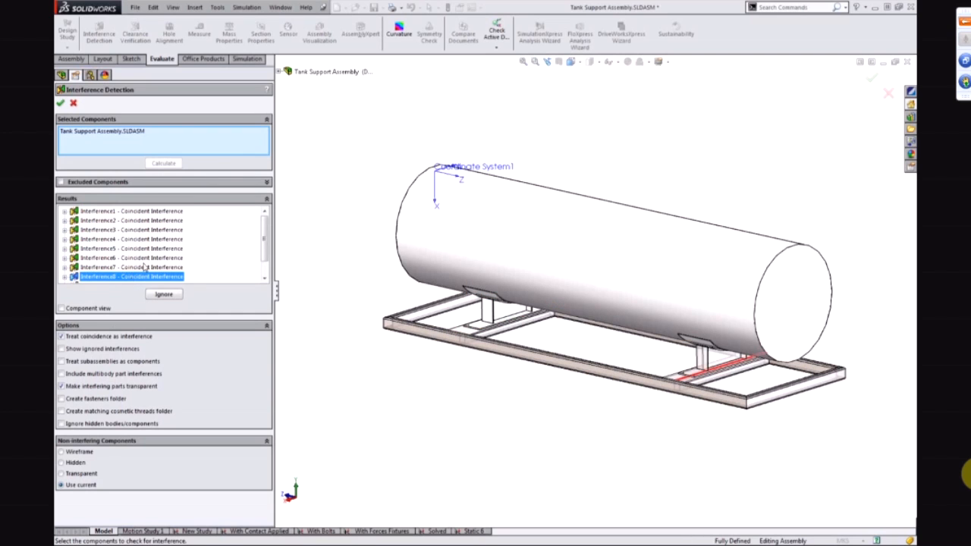
- Examine Interference10 and several earlier coincident interferences up close around the support cradles and base frame
{"action": "scroll", "coordinate": [145, 266], "scroll_direction": "down", "scroll_amount": 1}
{"action": "scroll", "coordinate": [304, 259], "scroll_direction": "down", "scroll_amount": 1}
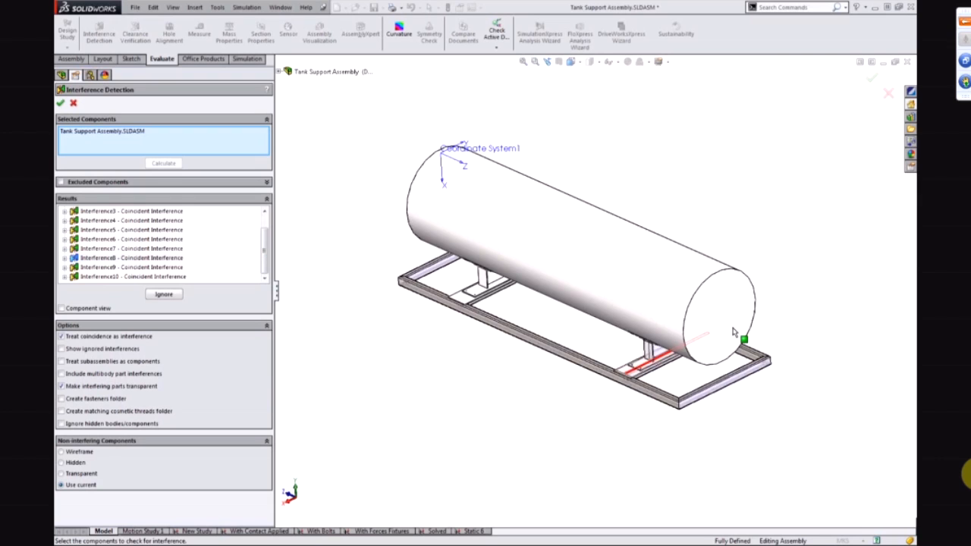
{"action": "scroll", "coordinate": [733, 333], "scroll_direction": "down", "scroll_amount": 3}
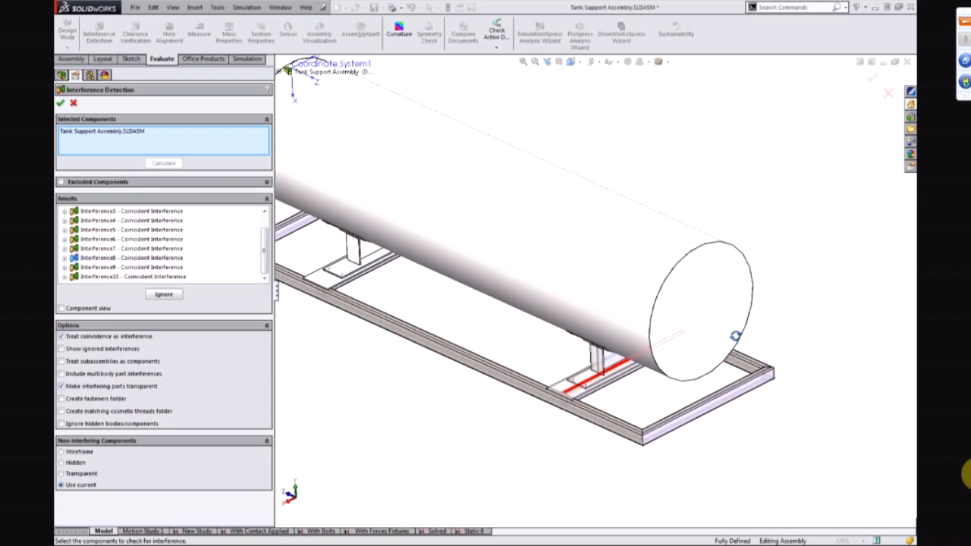
{"action": "left_click", "coordinate": [133, 277]}
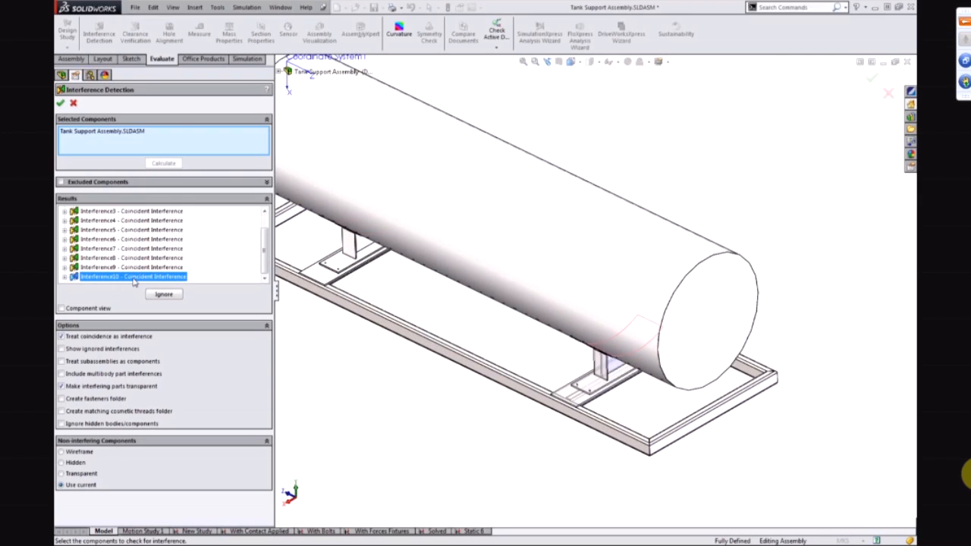
{"action": "left_click", "coordinate": [111, 251]}
{"action": "left_click", "coordinate": [118, 232]}
{"action": "left_click", "coordinate": [120, 215]}
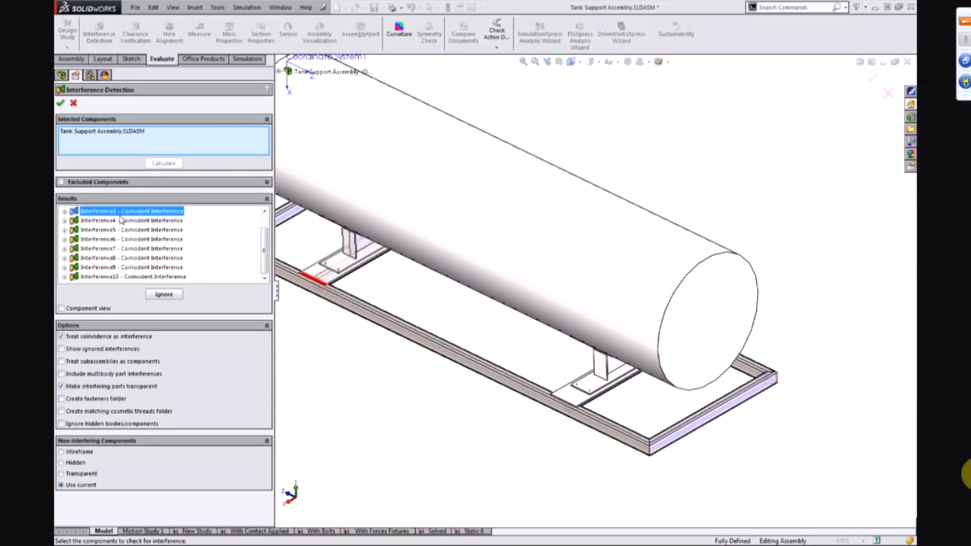
- Select Interference2 through Interference8 together to highlight their contact areas on the assembly
{"action": "left_click_drag", "start_coordinate": [266, 236], "coordinate": [264, 215]}
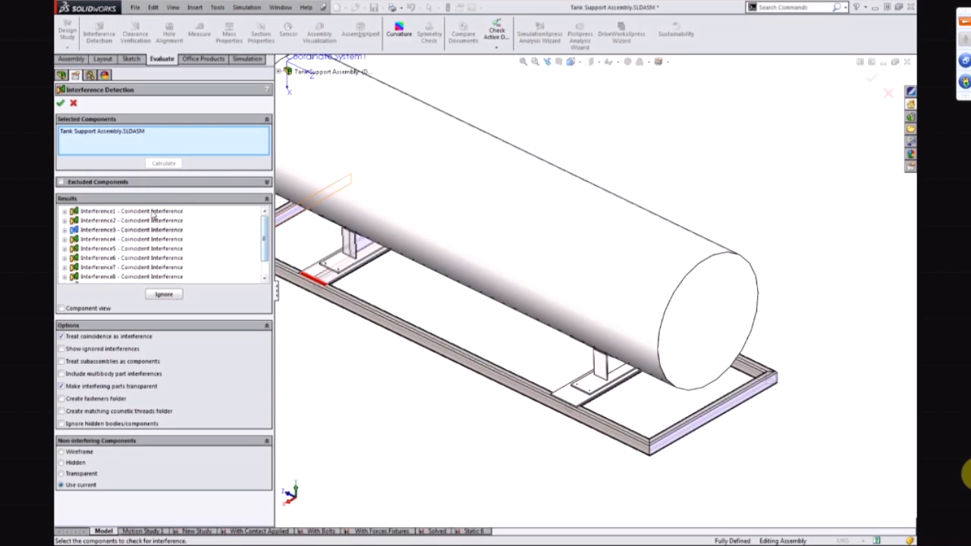
{"action": "left_click", "coordinate": [150, 212]}
{"action": "left_click", "coordinate": [136, 278], "text": "shift"}
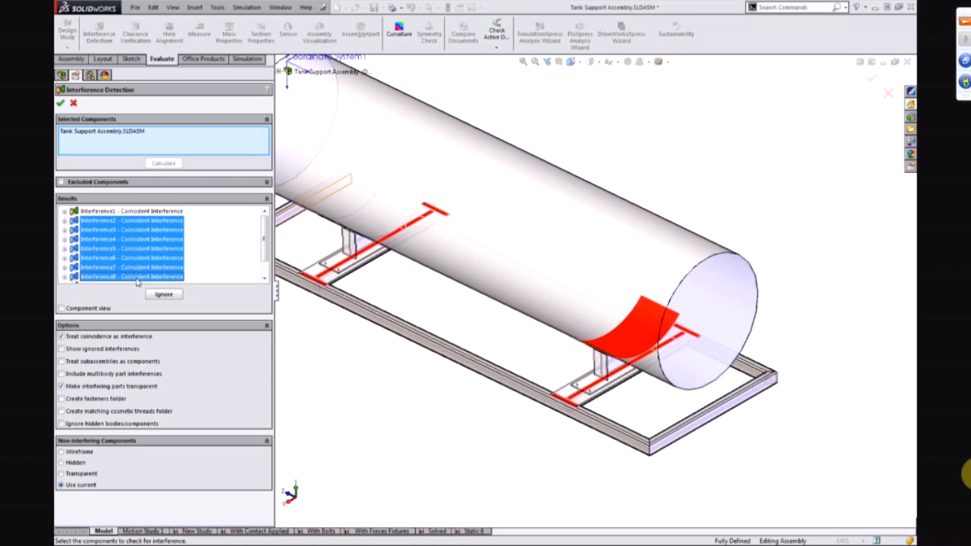
- Close the interference check without saving anything and return to the Static 6 study
{"action": "middle_click_drag", "start_coordinate": [385, 330], "coordinate": [388, 309]}
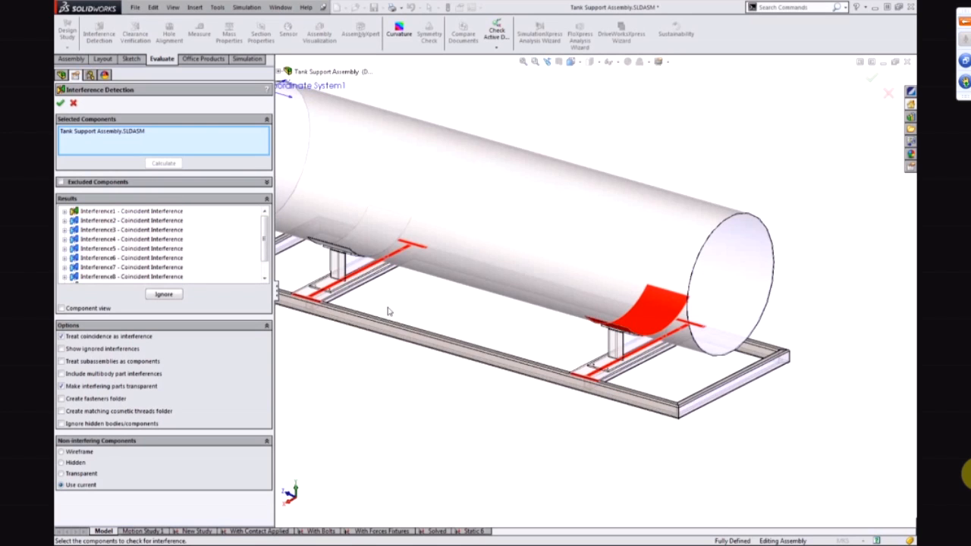
{"action": "mouse_move", "coordinate": [497, 305]}
{"action": "middle_mouse_down"}
{"action": "mouse_move", "coordinate": [490, 265]}
{"action": "mouse_move", "coordinate": [489, 317]}
{"action": "middle_mouse_up"}
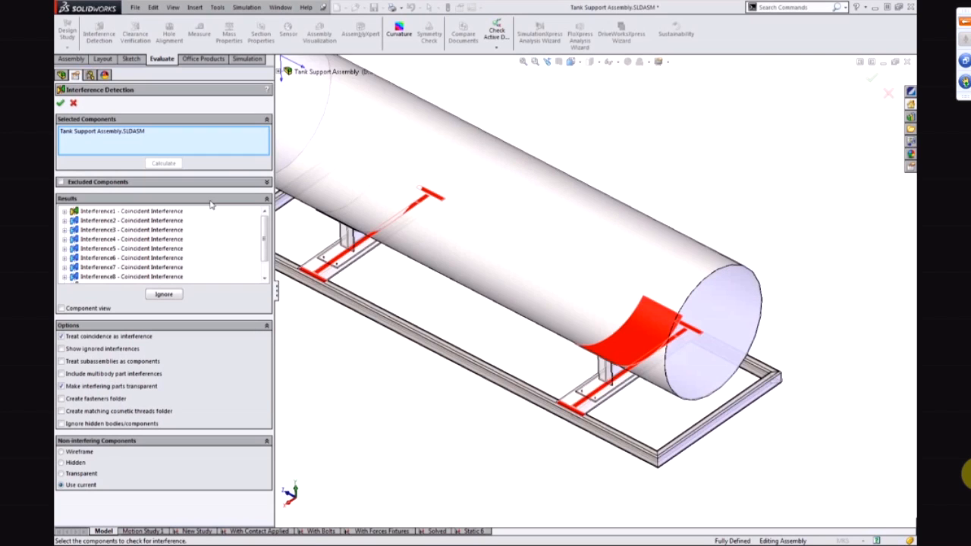
{"action": "left_click", "coordinate": [74, 103]}
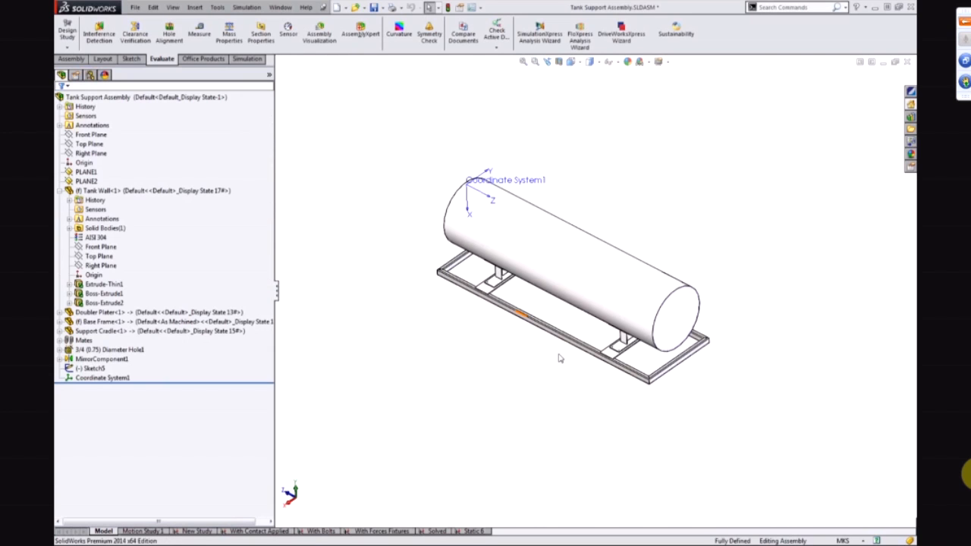
{"action": "left_click", "coordinate": [476, 531]}
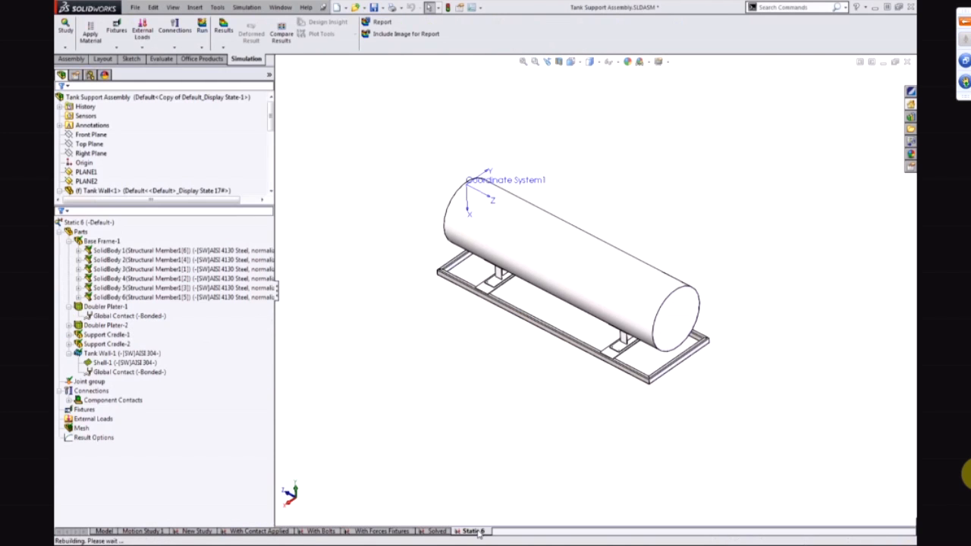
- Start a manual contact set under Connections, make it Bonded, and choose the tank wall's outer face as the first set
{"action": "middle_click_drag", "start_coordinate": [599, 379], "coordinate": [440, 237]}
{"action": "scroll", "coordinate": [637, 349], "scroll_direction": "down", "scroll_amount": 4}
{"action": "scroll", "coordinate": [440, 237], "scroll_direction": "up", "scroll_amount": 1}
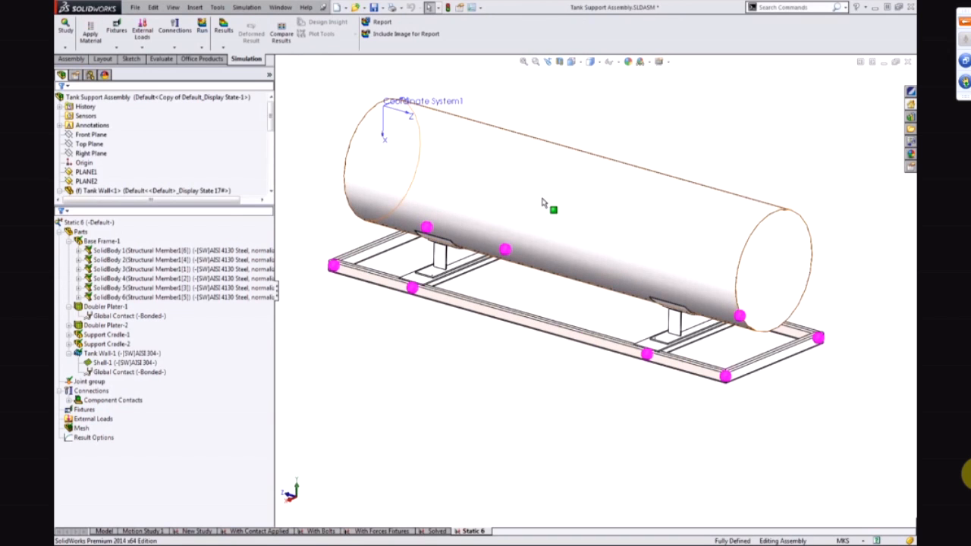
{"action": "scroll", "coordinate": [559, 195], "scroll_direction": "down", "scroll_amount": 2}
{"action": "left_click", "coordinate": [124, 363]}
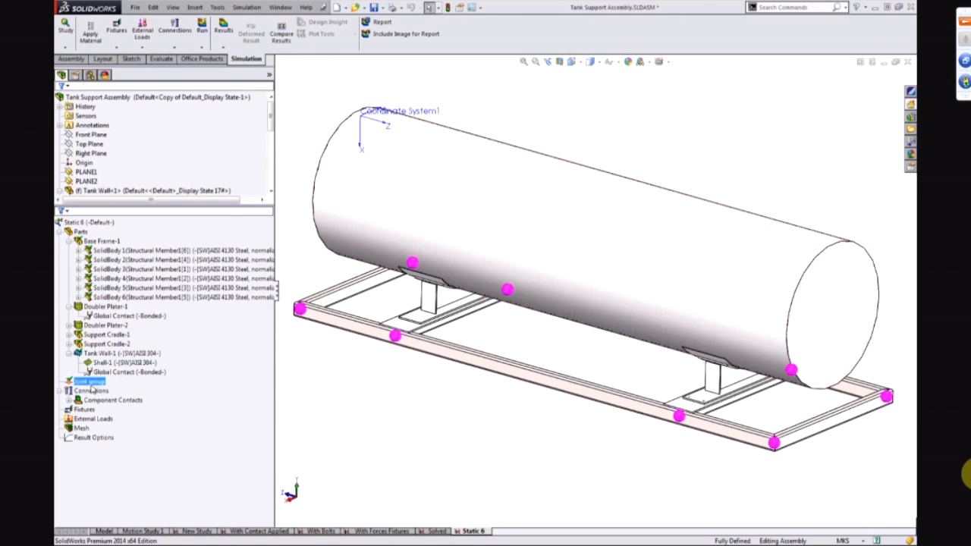
{"action": "left_click", "coordinate": [86, 399]}
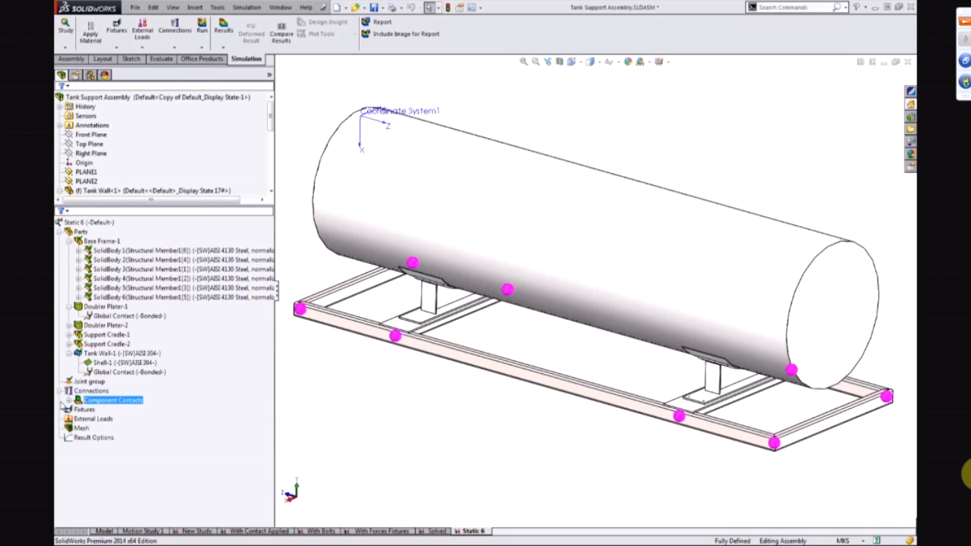
{"action": "right_click", "coordinate": [93, 392]}
{"action": "left_click", "coordinate": [129, 209]}
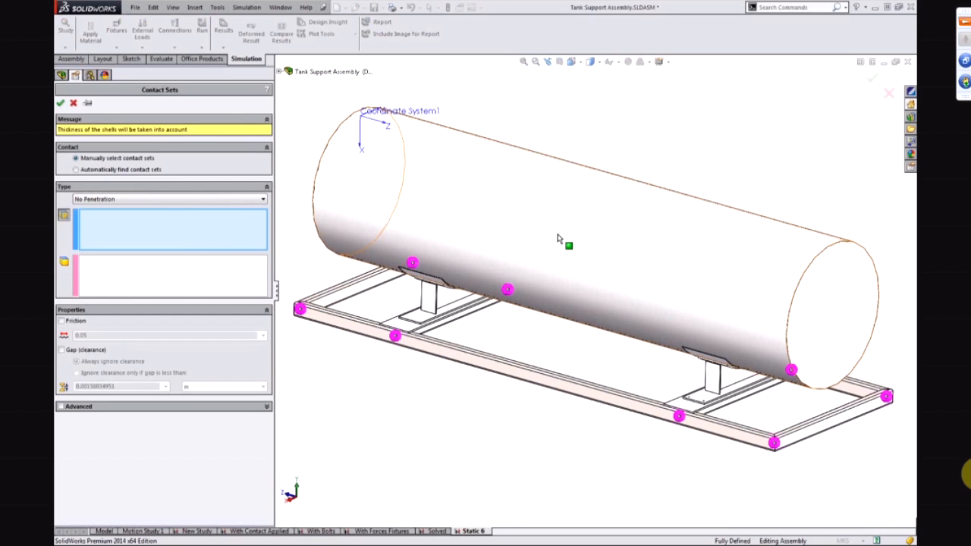
{"action": "left_click", "coordinate": [561, 237]}
{"action": "left_click", "coordinate": [203, 172]}
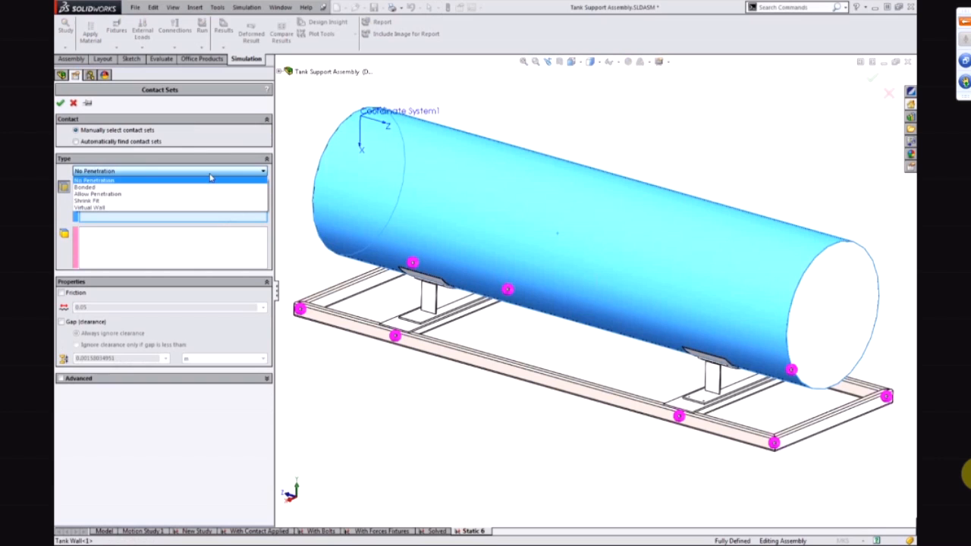
{"action": "left_click", "coordinate": [164, 194]}
{"action": "left_click", "coordinate": [135, 254]}
- Choose the face of the first doubler plate that lies against the tank wall as the second set
{"action": "scroll", "coordinate": [434, 281], "scroll_direction": "down", "scroll_amount": 10}
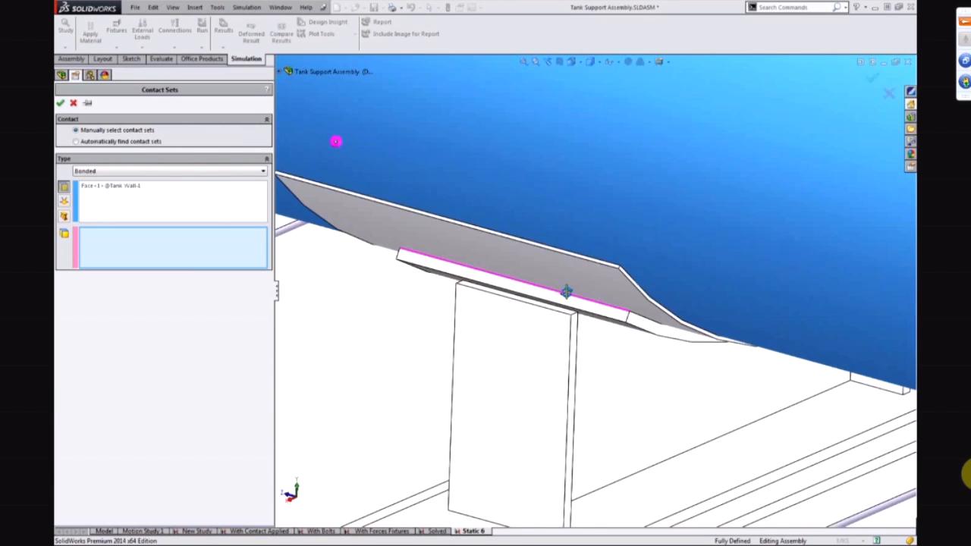
{"action": "middle_click_drag", "start_coordinate": [566, 292], "coordinate": [585, 265]}
{"action": "right_click", "coordinate": [584, 264]}
{"action": "left_click", "coordinate": [623, 301]}
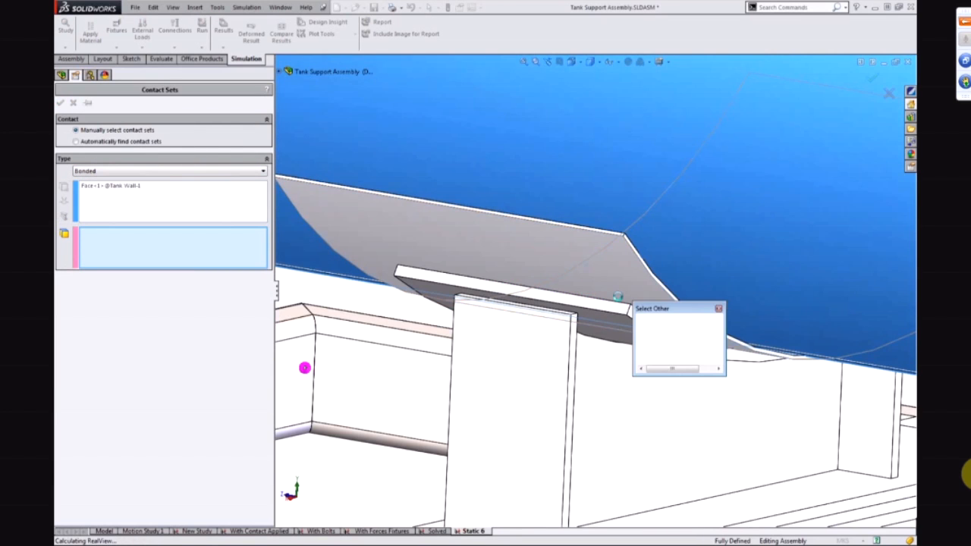
{"action": "left_click", "coordinate": [680, 326]}
{"action": "scroll", "coordinate": [763, 334], "scroll_direction": "up", "scroll_amount": 15}
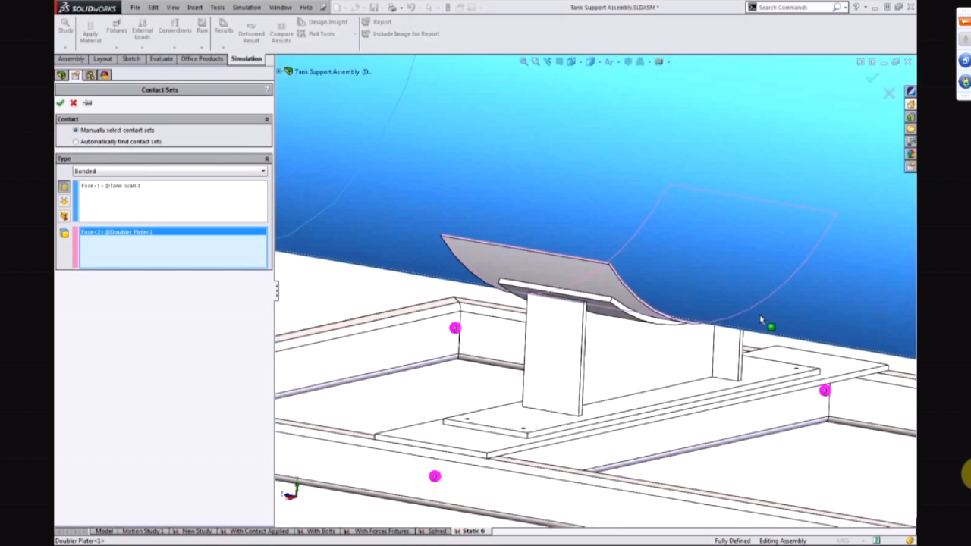
- Try to pick the hidden doubler plate face from the overlapping faces again, restoring the tank wall face as the first set
{"action": "scroll", "coordinate": [834, 311], "scroll_direction": "down", "scroll_amount": 12}
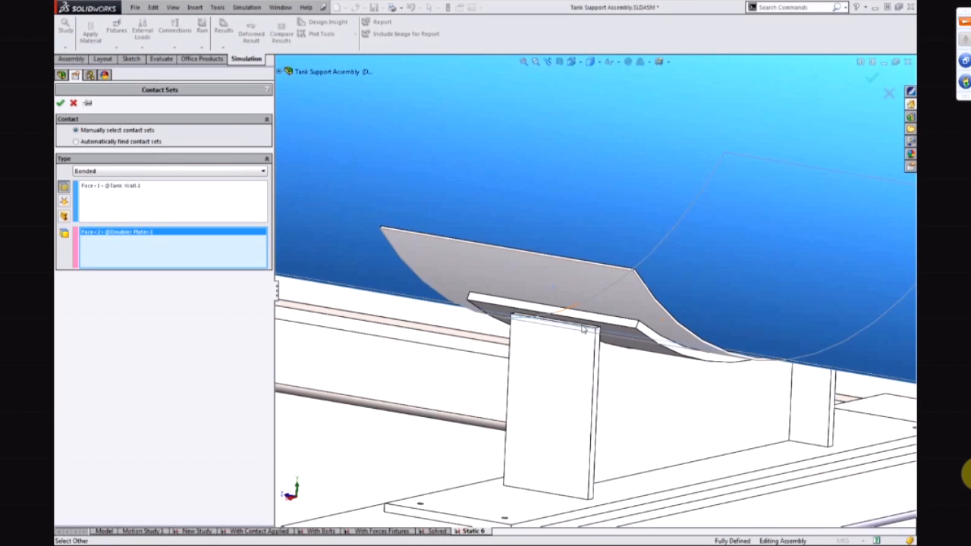
{"action": "right_click", "coordinate": [562, 288]}
{"action": "left_click", "coordinate": [577, 305]}
{"action": "left_click", "coordinate": [576, 305]}
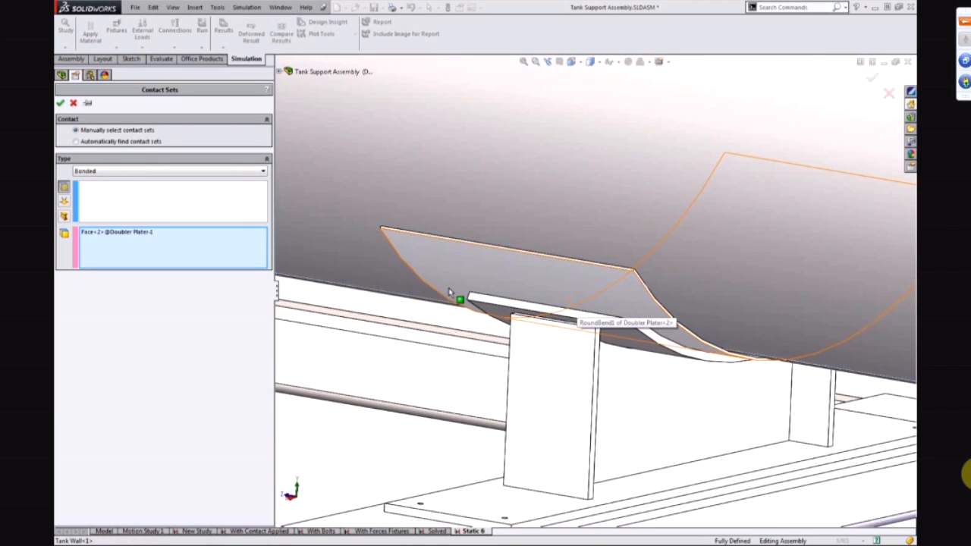
{"action": "left_click", "coordinate": [201, 208]}
{"action": "left_click", "coordinate": [648, 205]}
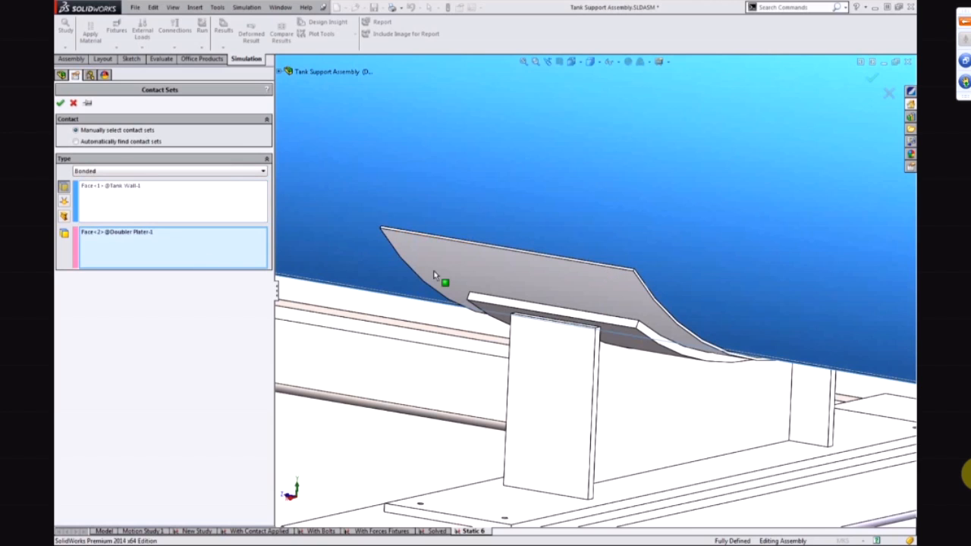
{"action": "right_click", "coordinate": [536, 276]}
{"action": "left_click", "coordinate": [565, 313]}
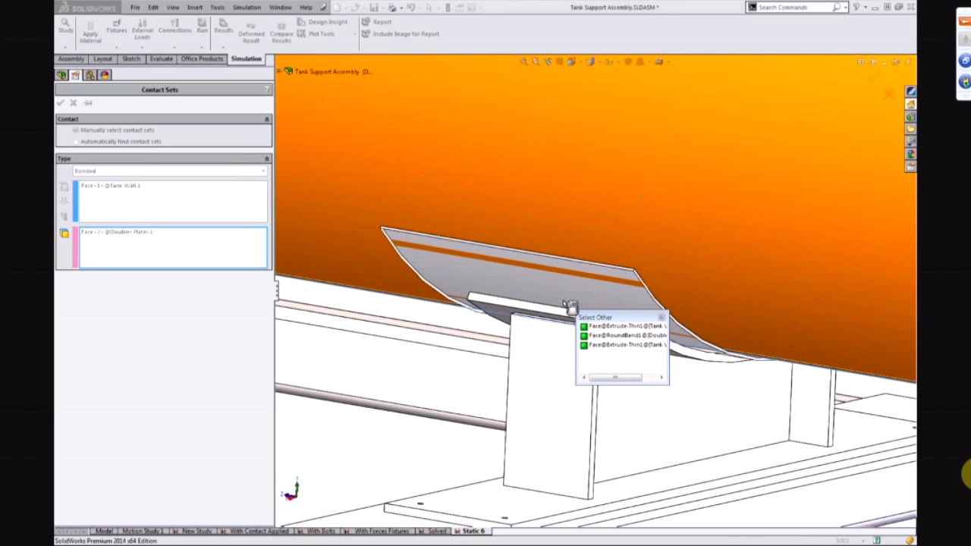
{"action": "left_click", "coordinate": [568, 309]}
{"action": "left_click", "coordinate": [170, 213]}
{"action": "left_click", "coordinate": [549, 193]}
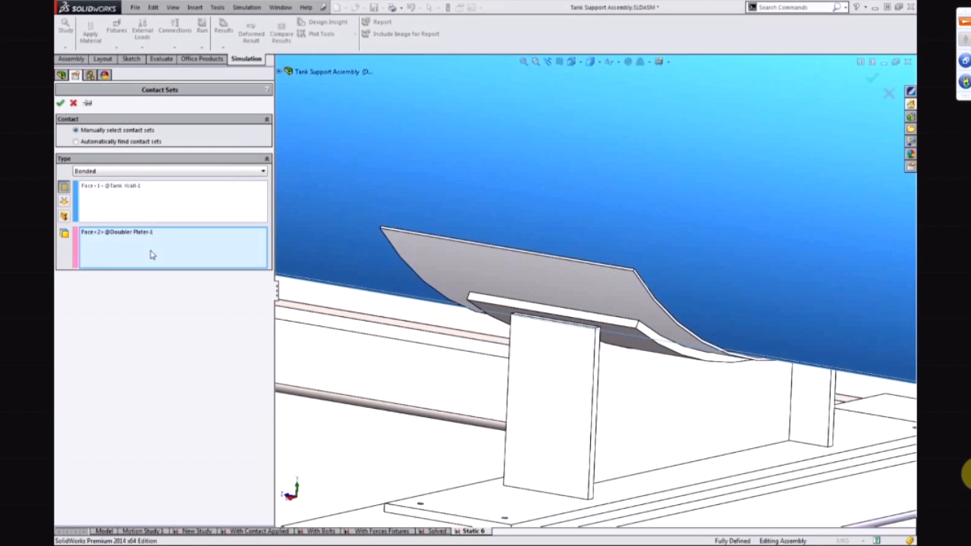
- Retry picking a face for the second set from the overlapping tank wall and doubler plate faces
{"action": "right_click", "coordinate": [544, 271]}
{"action": "left_click", "coordinate": [578, 308]}
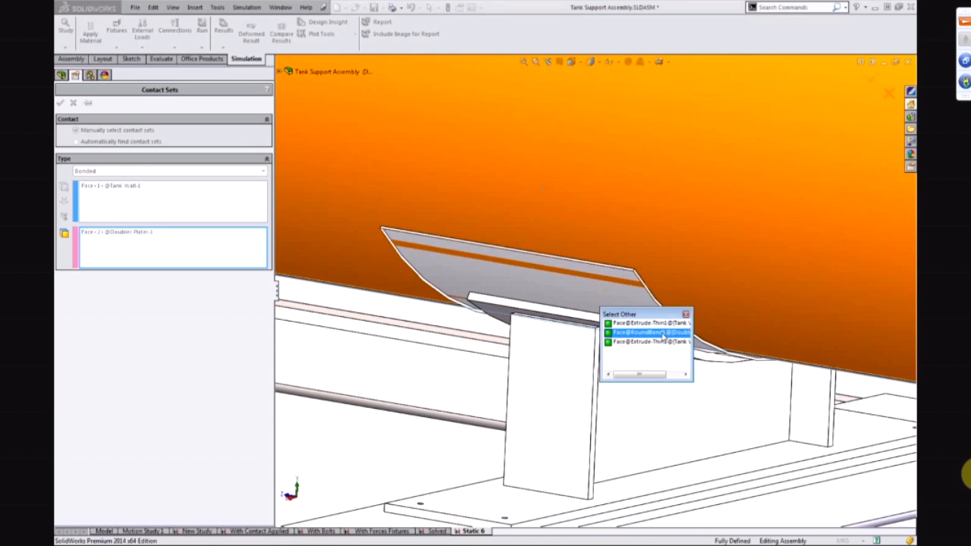
{"action": "left_click", "coordinate": [683, 342]}
- Create a bonded contact set joining three base frame beams, Structural Member1[5], [1] and [3], to the underside of the support cradle above them
{"action": "scroll", "coordinate": [624, 317], "scroll_direction": "up", "scroll_amount": 5}
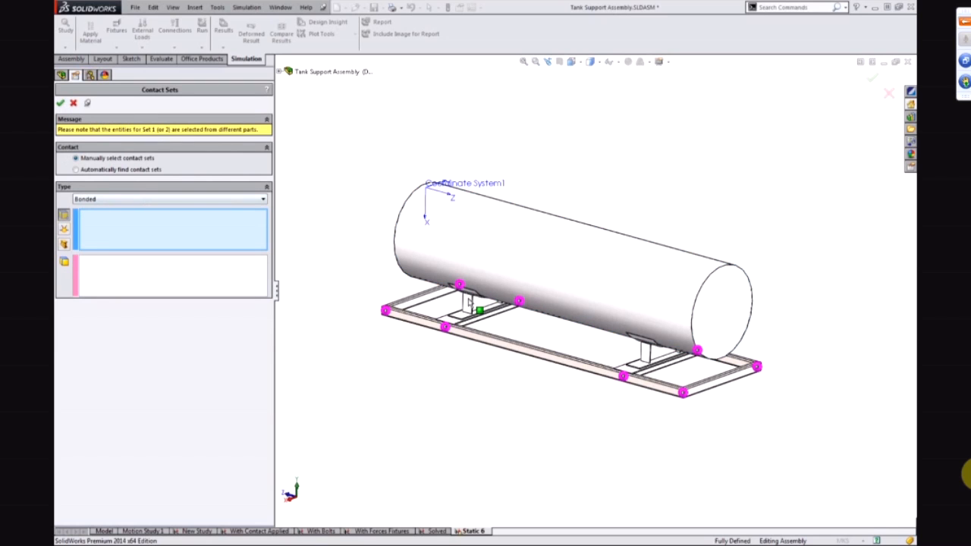
{"action": "scroll", "coordinate": [668, 376], "scroll_direction": "down", "scroll_amount": 6}
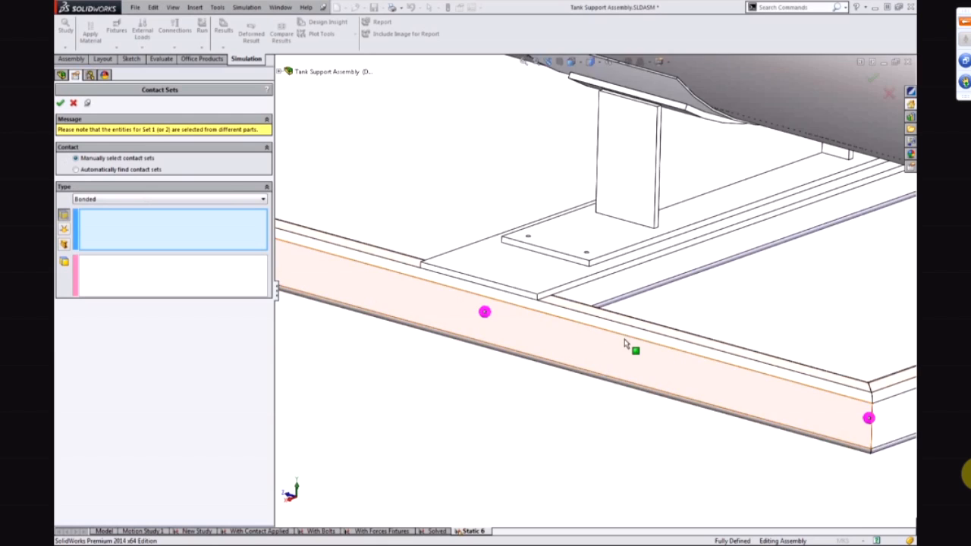
{"action": "scroll", "coordinate": [607, 333], "scroll_direction": "up", "scroll_amount": 3}
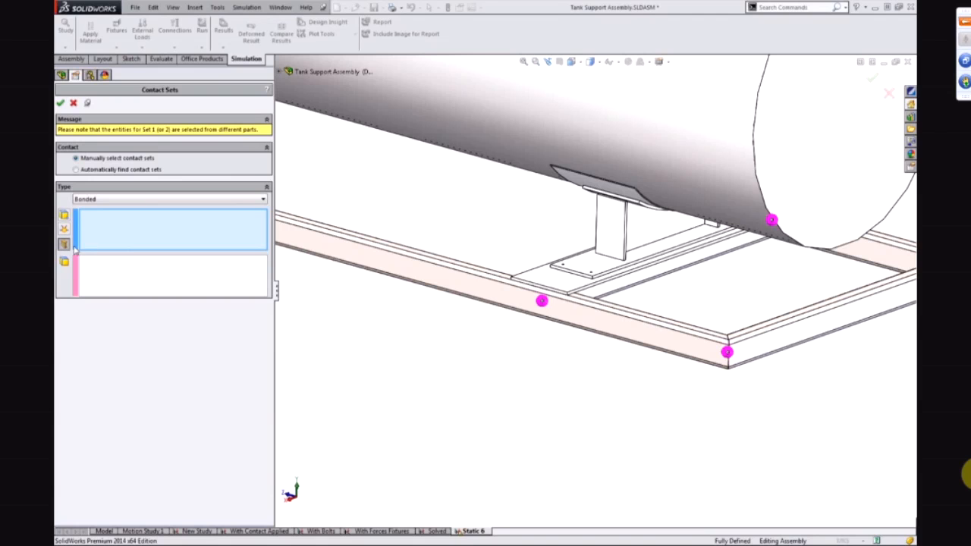
{"action": "left_click", "coordinate": [630, 283]}
{"action": "left_click", "coordinate": [604, 323]}
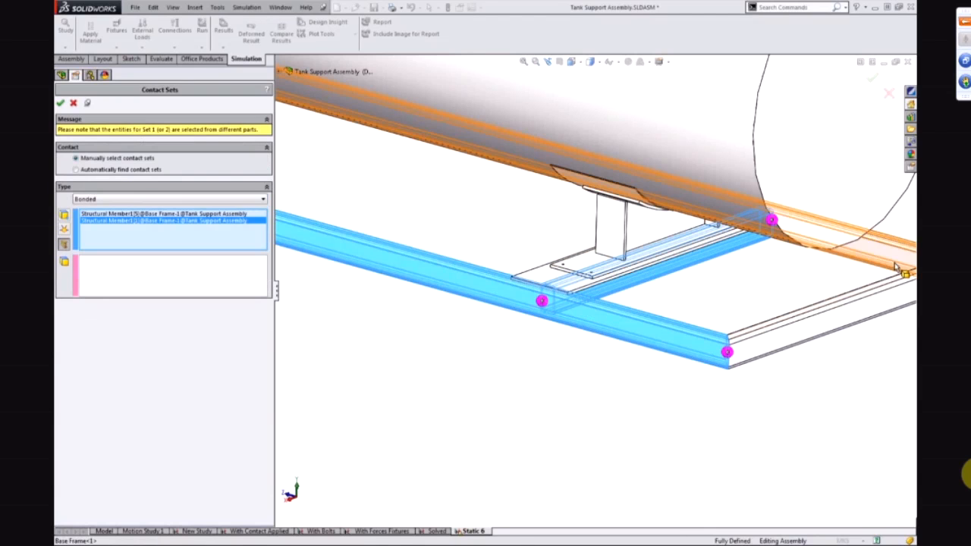
{"action": "left_click", "coordinate": [897, 266]}
{"action": "left_click", "coordinate": [173, 281]}
{"action": "middle_click_drag", "start_coordinate": [577, 354], "coordinate": [581, 267]}
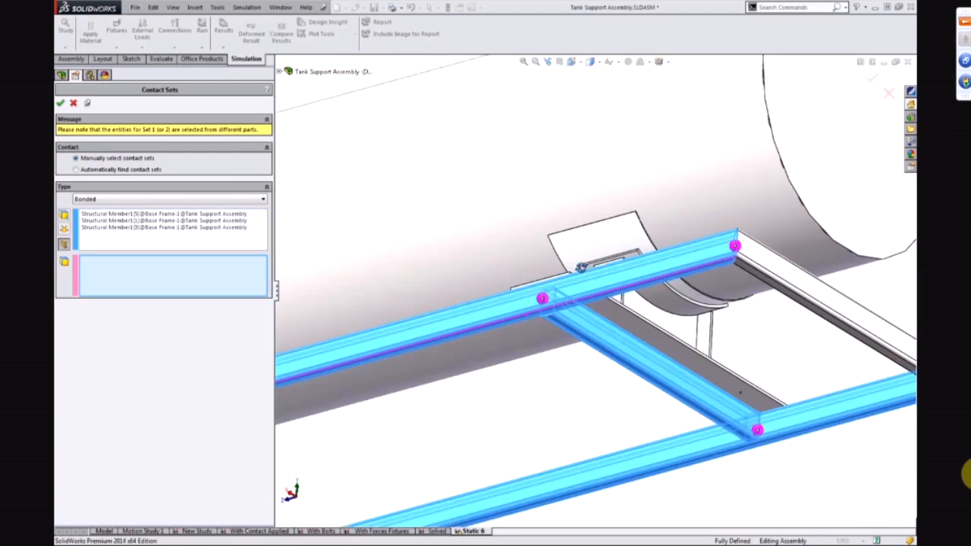
{"action": "left_click", "coordinate": [625, 339]}
{"action": "key", "text": "Return"}
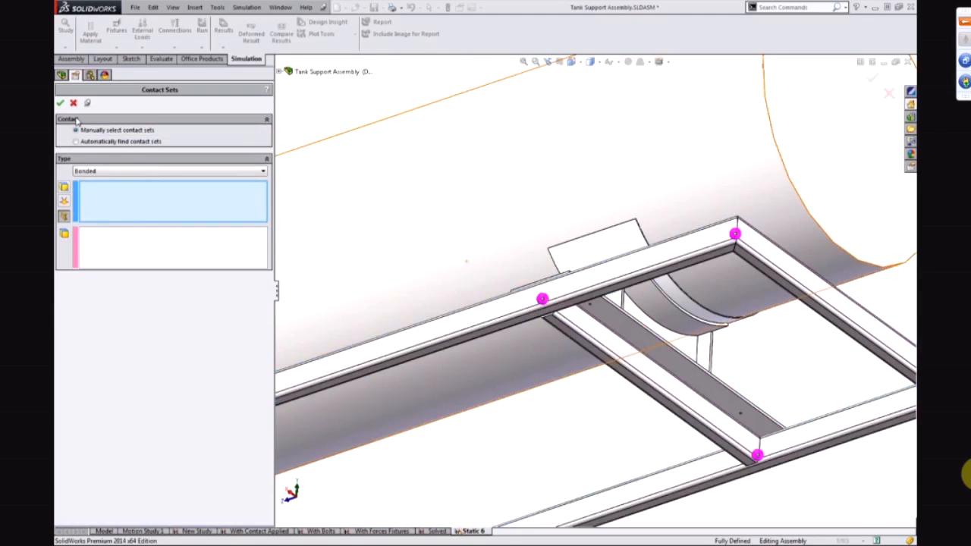
- Create a bonded contact set between the other cross beam plus both long frame beams and the bottom face of Support Cradle-1
{"action": "key", "text": "f"}
{"action": "scroll", "coordinate": [497, 342], "scroll_direction": "down", "scroll_amount": 5}
{"action": "left_click", "coordinate": [541, 369]}
{"action": "left_click", "coordinate": [687, 415]}
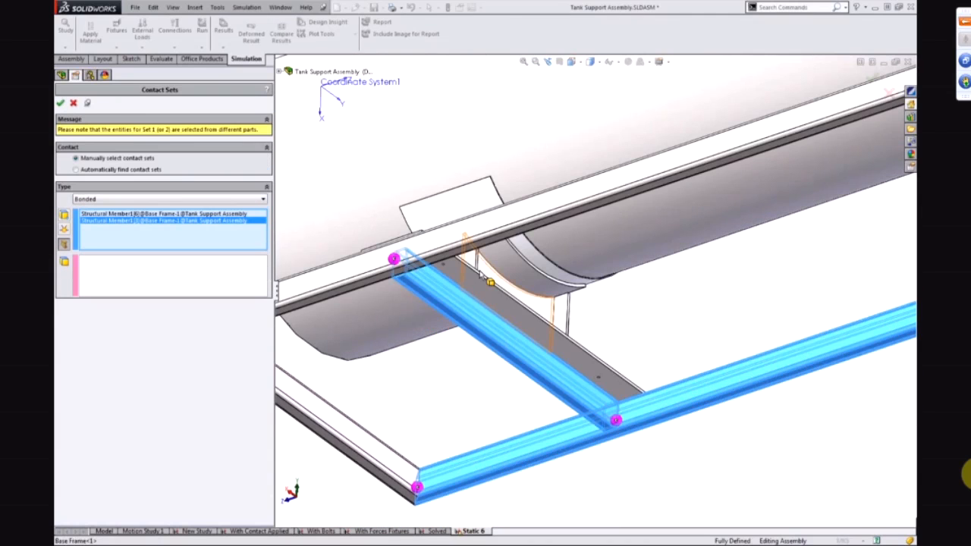
{"action": "left_click", "coordinate": [461, 254]}
{"action": "right_click", "coordinate": [512, 332]}
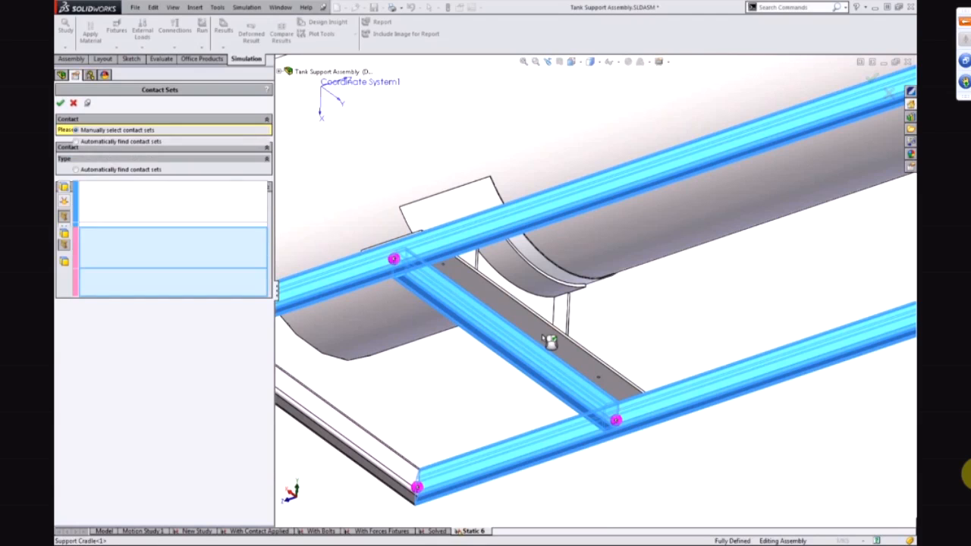
{"action": "left_click", "coordinate": [538, 326]}
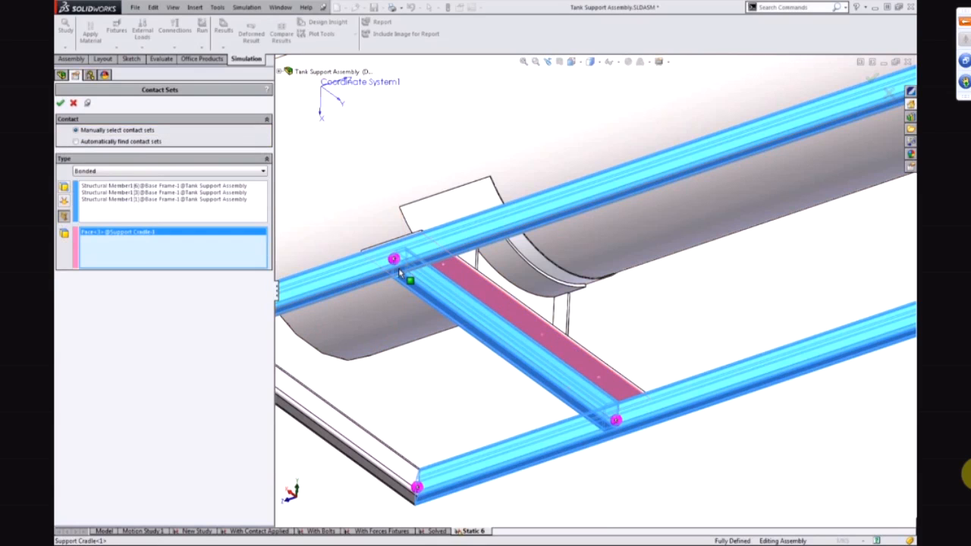
{"action": "scroll", "coordinate": [396, 267], "scroll_direction": "up", "scroll_amount": 6}
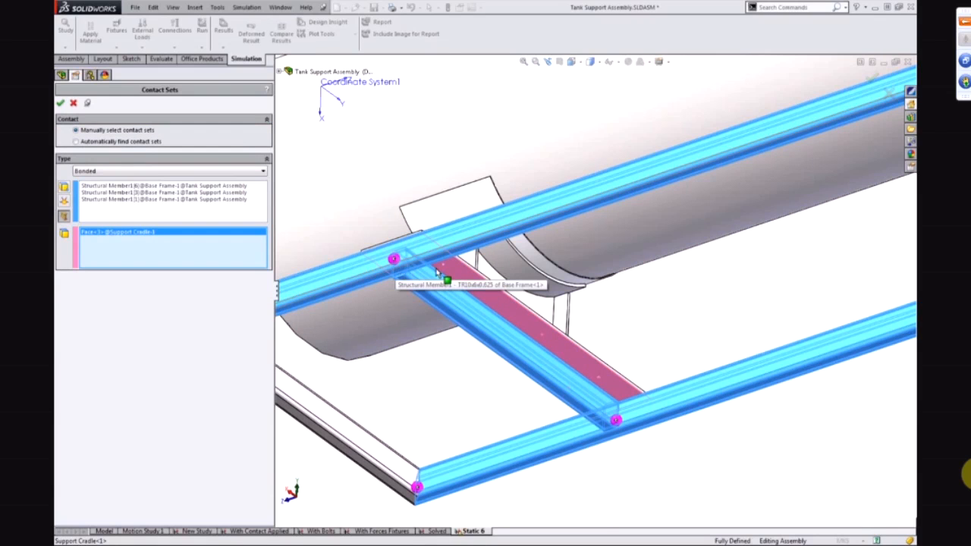
{"action": "middle_click_drag", "start_coordinate": [700, 210], "coordinate": [582, 230]}
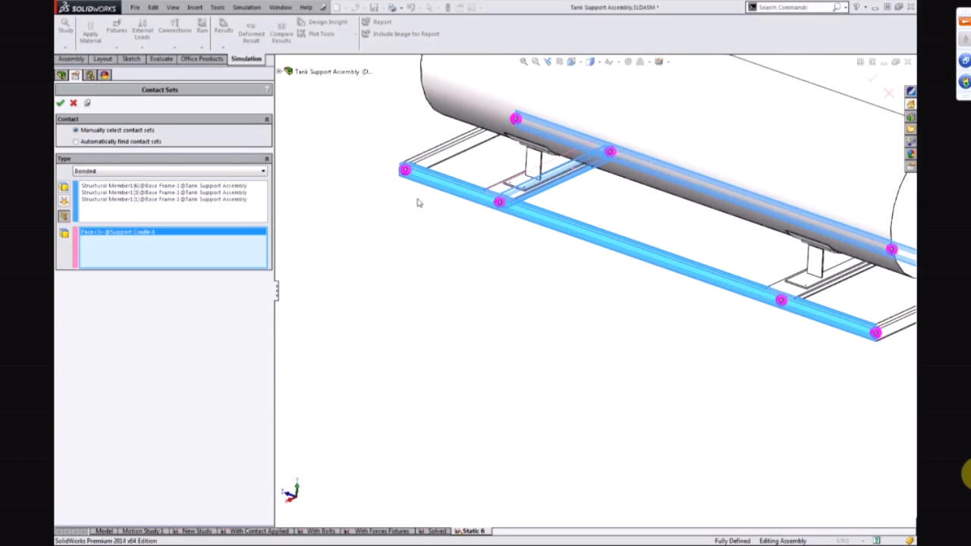
{"action": "left_click", "coordinate": [60, 104]}
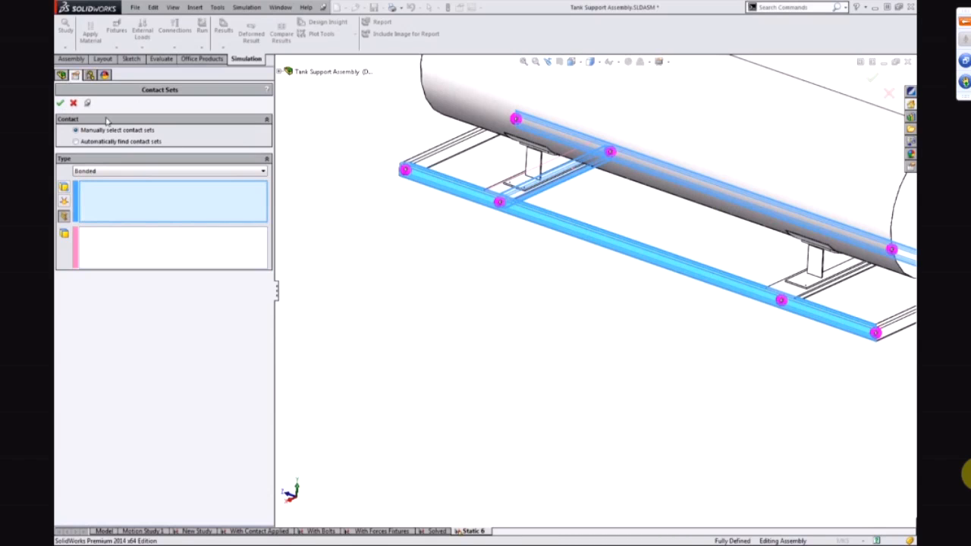
- Set the next contact set to No Penetration with the top face of Support Cradle-1's lower plate as the first set
{"action": "scroll", "coordinate": [789, 245], "scroll_direction": "up", "scroll_amount": 4}
{"action": "middle_click_drag", "start_coordinate": [789, 245], "coordinate": [406, 297]}
{"action": "scroll", "coordinate": [702, 235], "scroll_direction": "down", "scroll_amount": 2}
{"action": "scroll", "coordinate": [406, 297], "scroll_direction": "down", "scroll_amount": 2}
{"action": "left_click", "coordinate": [127, 174]}
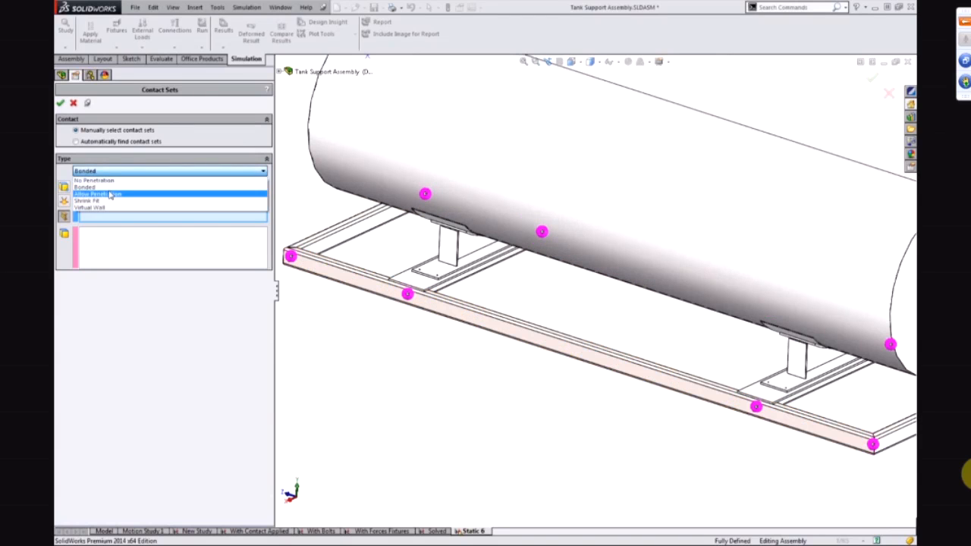
{"action": "left_click", "coordinate": [111, 179]}
{"action": "scroll", "coordinate": [456, 282], "scroll_direction": "down", "scroll_amount": 2}
{"action": "scroll", "coordinate": [455, 283], "scroll_direction": "down", "scroll_amount": 3}
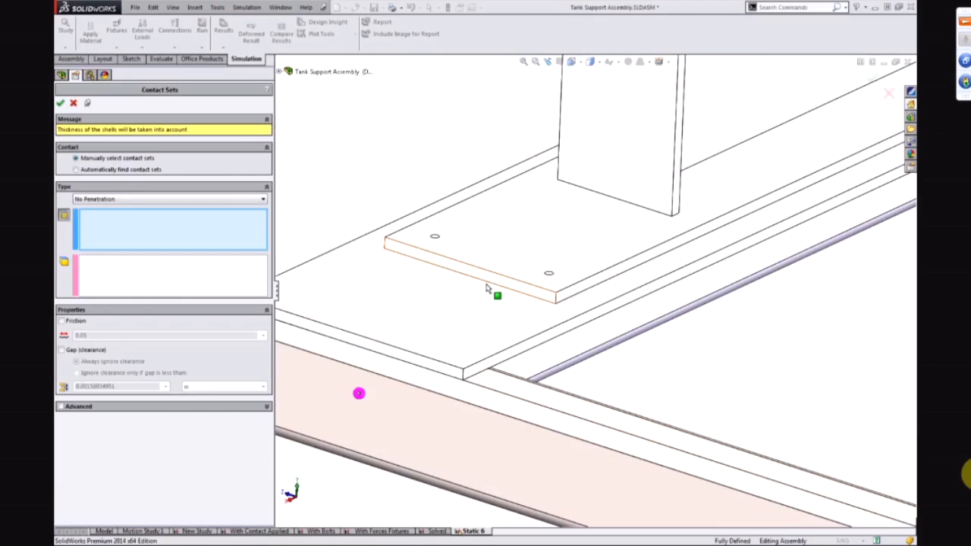
{"action": "left_click", "coordinate": [444, 319]}
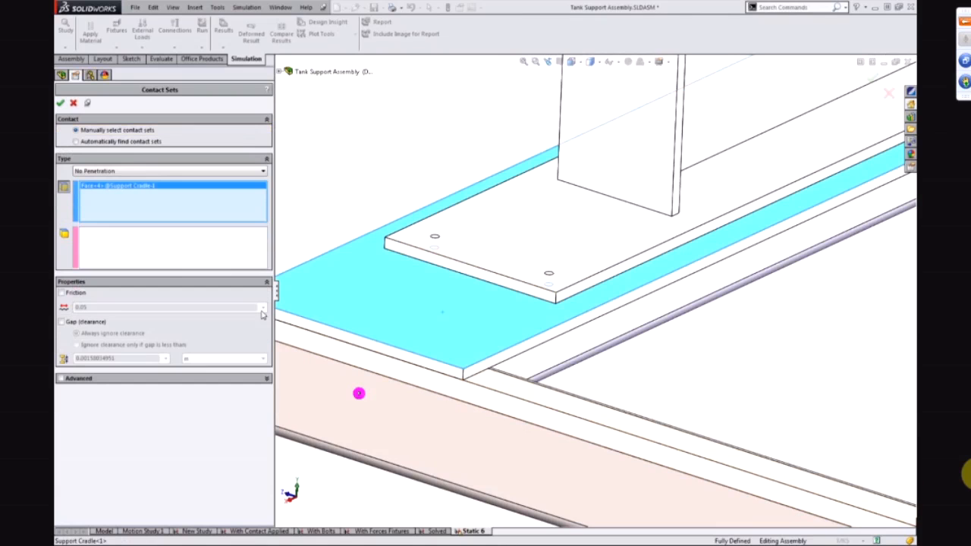
- Choose the hidden mating face of the bolted upper plate on Support Cradle-1 as the second set
{"action": "left_click", "coordinate": [176, 259]}
{"action": "right_click", "coordinate": [540, 264]}
{"action": "left_click", "coordinate": [558, 293]}
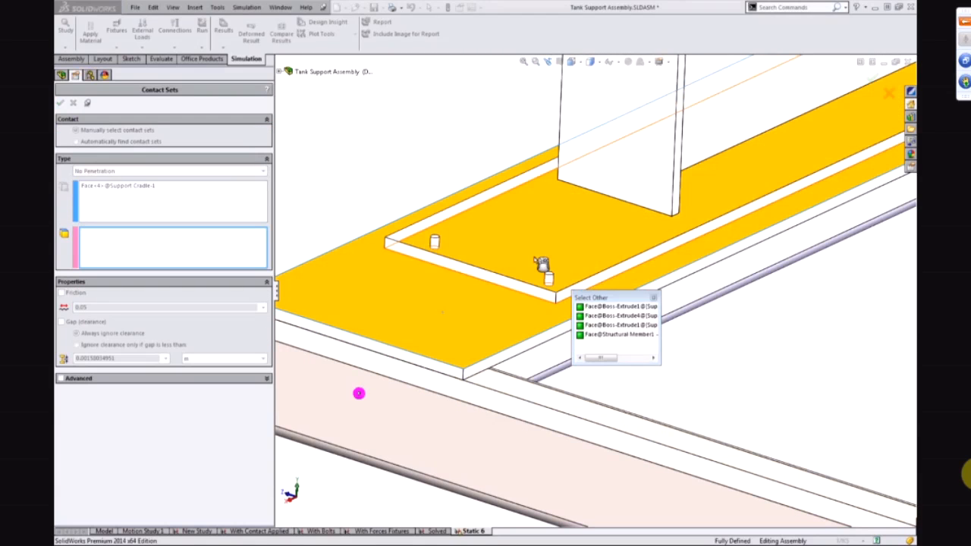
{"action": "left_click", "coordinate": [540, 264]}
{"action": "scroll", "coordinate": [629, 277], "scroll_direction": "up", "scroll_amount": 5}
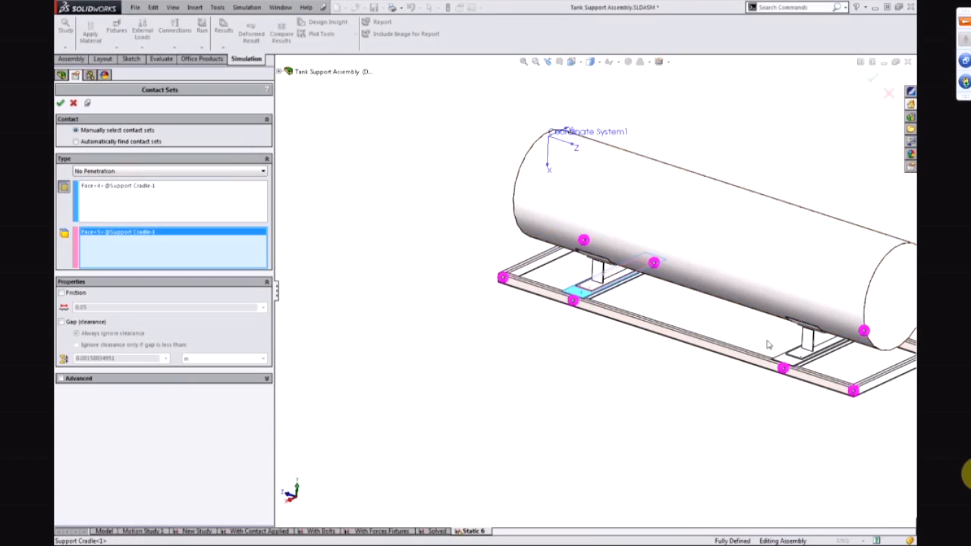
- Create a No Penetration contact set between the top face of Support Cradle-2's lower plate and the hidden mating face of its bolted upper plate
{"action": "scroll", "coordinate": [767, 345], "scroll_direction": "down", "scroll_amount": 3}
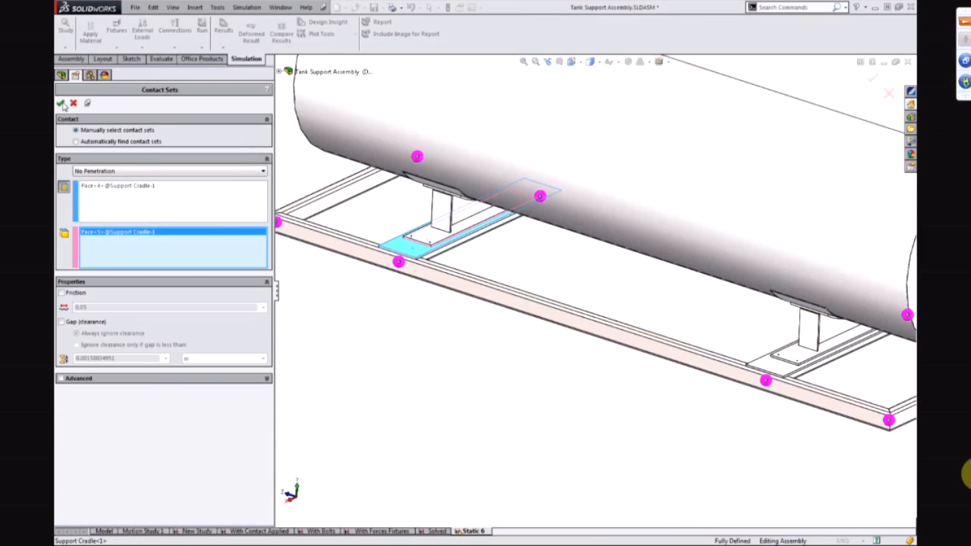
{"action": "left_click", "coordinate": [173, 202]}
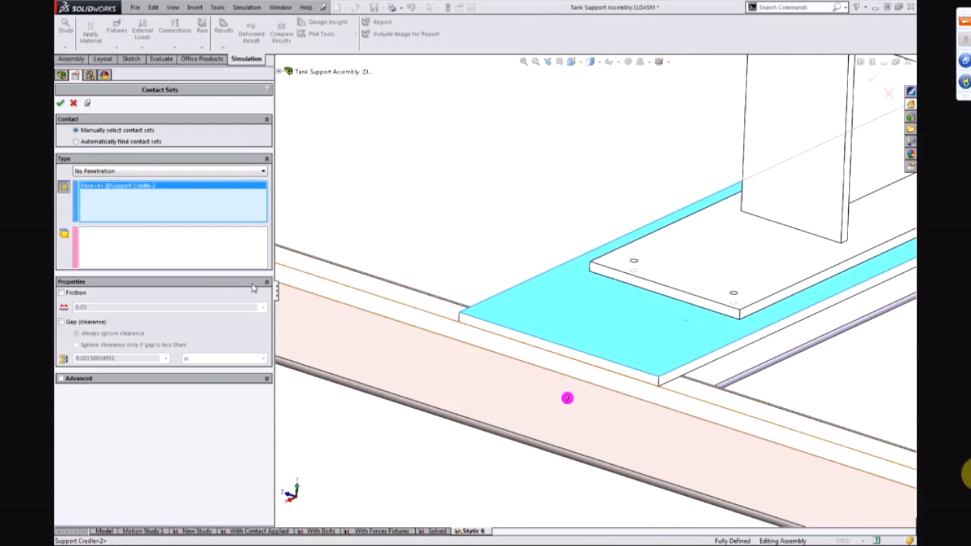
{"action": "left_click", "coordinate": [243, 262]}
{"action": "right_click", "coordinate": [708, 269]}
{"action": "left_click", "coordinate": [742, 306]}
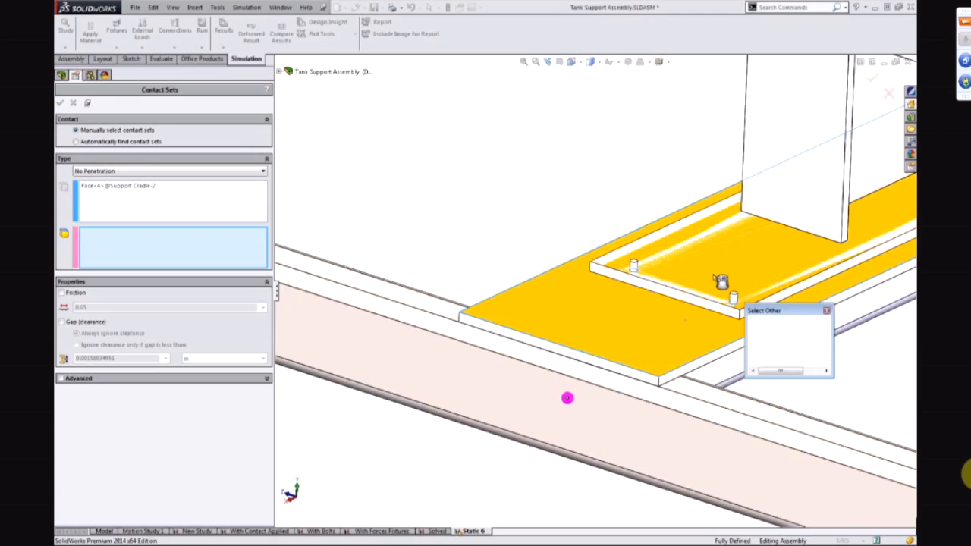
{"action": "left_click", "coordinate": [717, 285]}
{"action": "scroll", "coordinate": [665, 286], "scroll_direction": "up", "scroll_amount": 5}
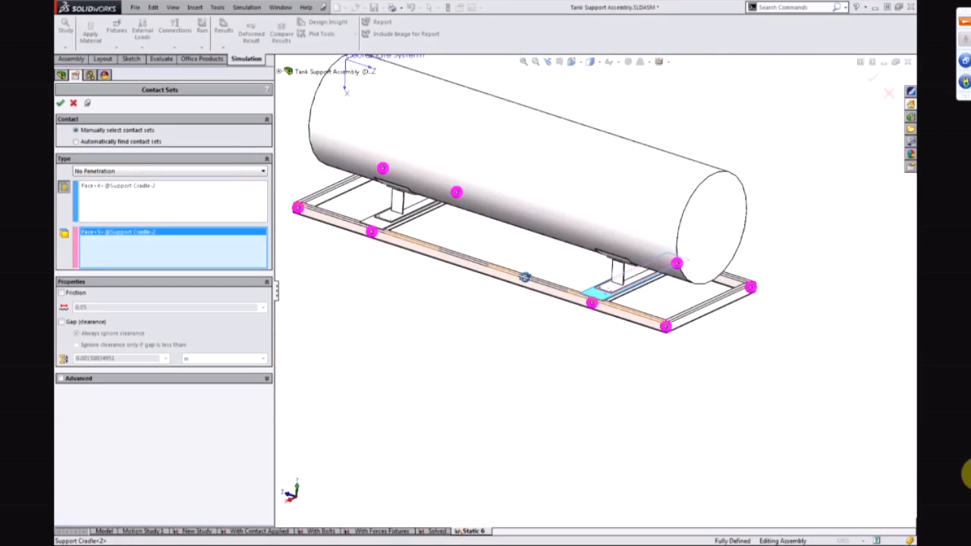
{"action": "middle_click_drag", "start_coordinate": [525, 277], "coordinate": [510, 266]}
{"action": "left_click", "coordinate": [61, 103]}
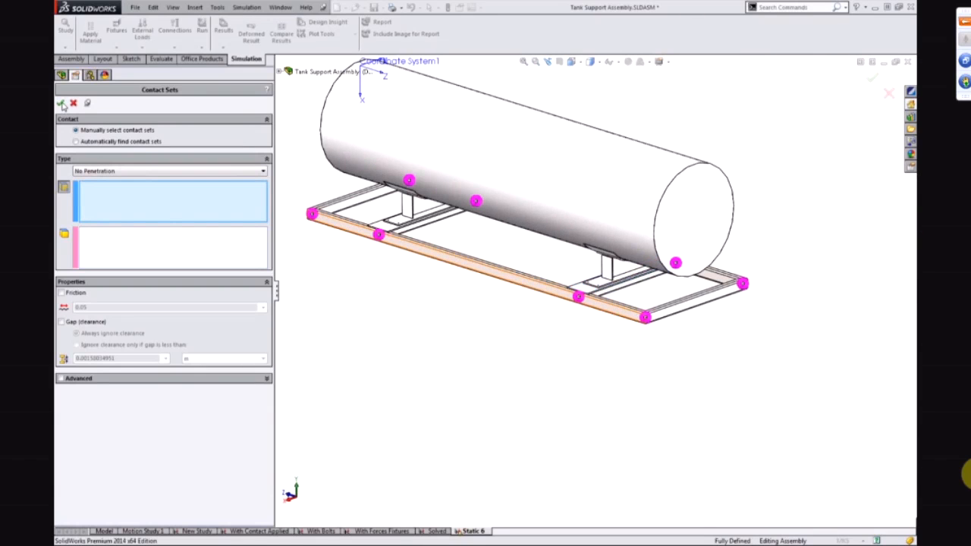
{"action": "left_click", "coordinate": [73, 104]}
- Create the mesh for the Static 6 study, keeping the offered mesh settings
{"action": "scroll", "coordinate": [468, 229], "scroll_direction": "up", "scroll_amount": 2}
{"action": "middle_click_drag", "start_coordinate": [468, 230], "coordinate": [479, 251]}
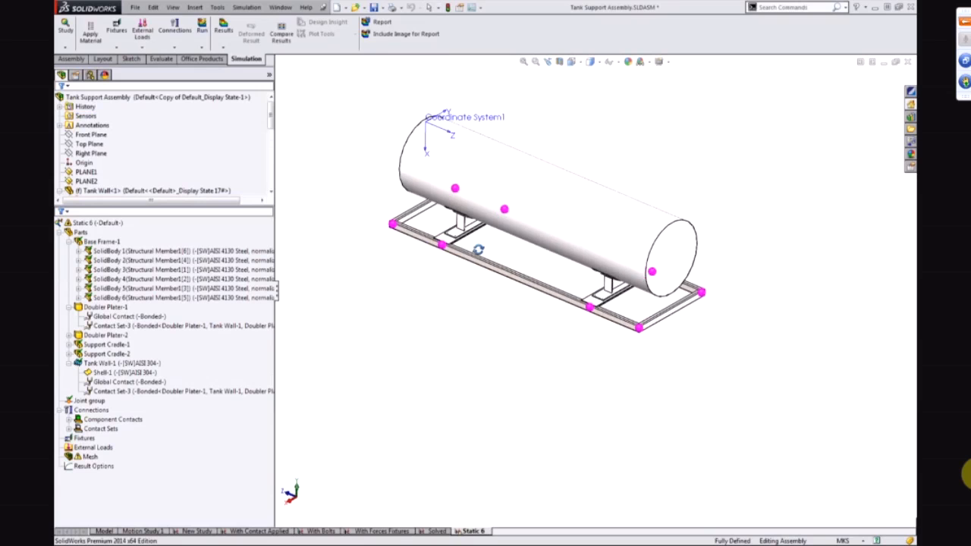
{"action": "scroll", "coordinate": [535, 241], "scroll_direction": "down", "scroll_amount": 2}
{"action": "scroll", "coordinate": [535, 241], "scroll_direction": "up", "scroll_amount": 1}
{"action": "scroll", "coordinate": [554, 158], "scroll_direction": "down", "scroll_amount": 2}
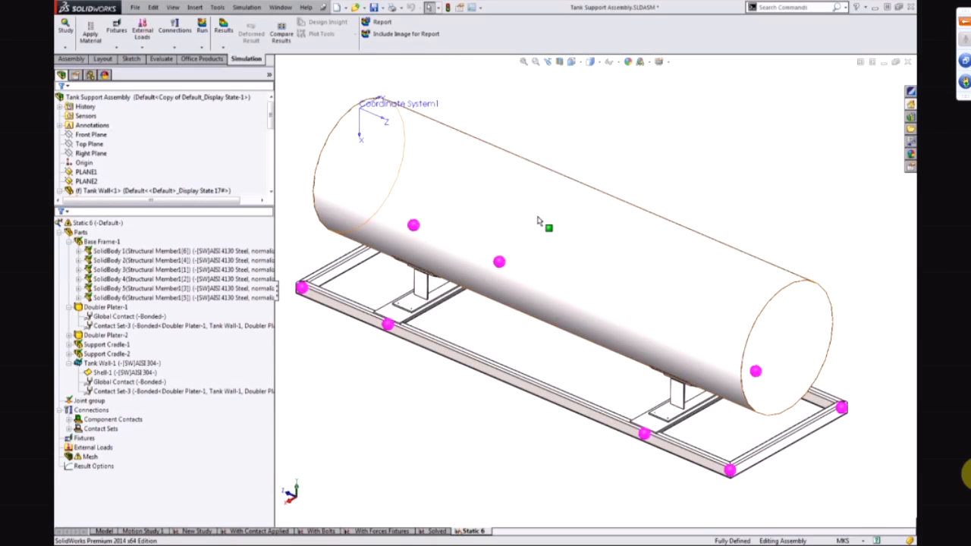
{"action": "left_click", "coordinate": [104, 411]}
{"action": "right_click", "coordinate": [105, 412]}
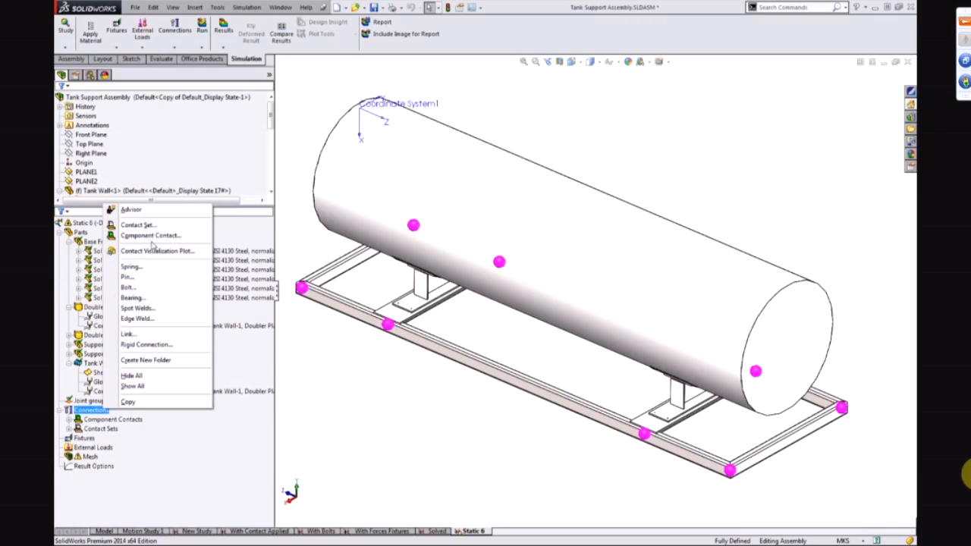
{"action": "left_click", "coordinate": [89, 457]}
{"action": "right_click", "coordinate": [90, 457]}
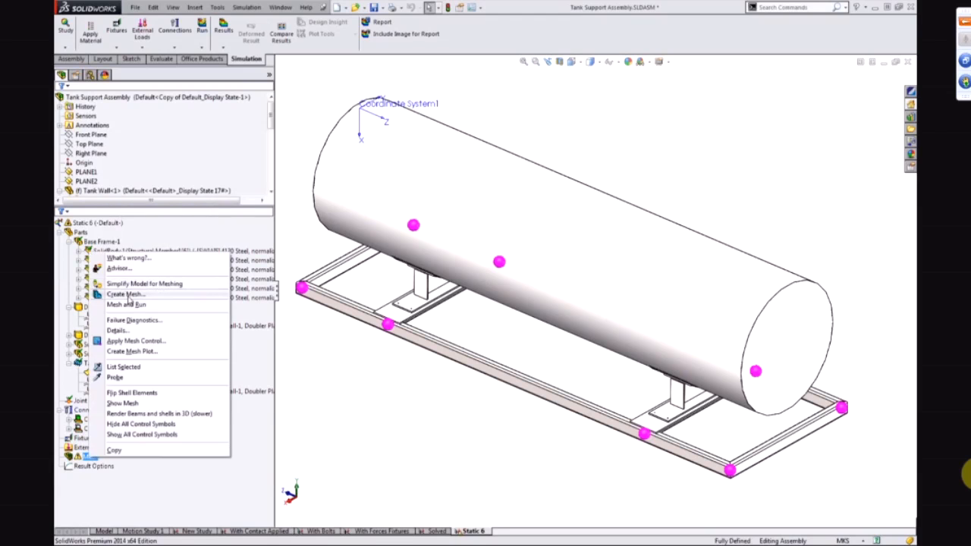
{"action": "left_click", "coordinate": [127, 296]}
{"action": "left_click", "coordinate": [63, 103]}
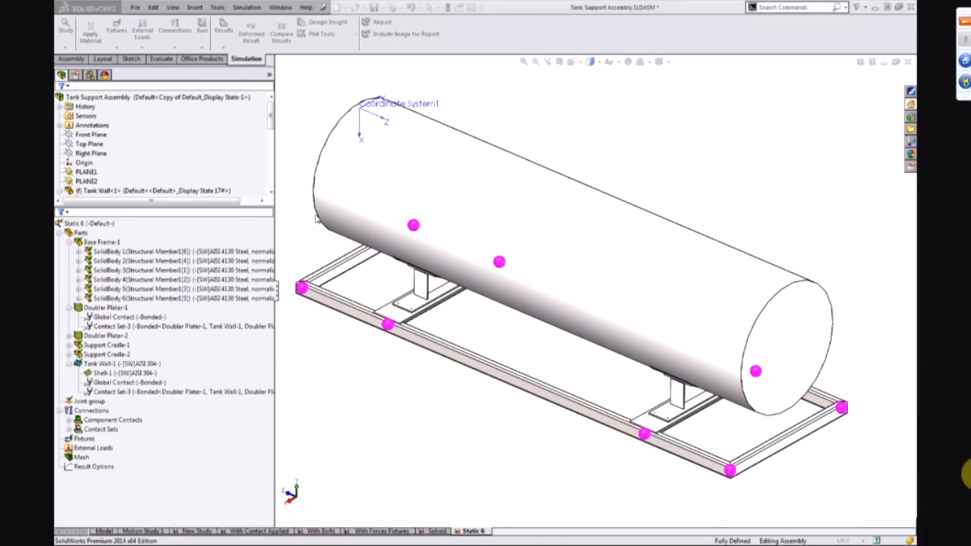
- Calculate a contact visualization plot for the whole Tank Support Assembly
{"action": "left_click", "coordinate": [85, 448]}
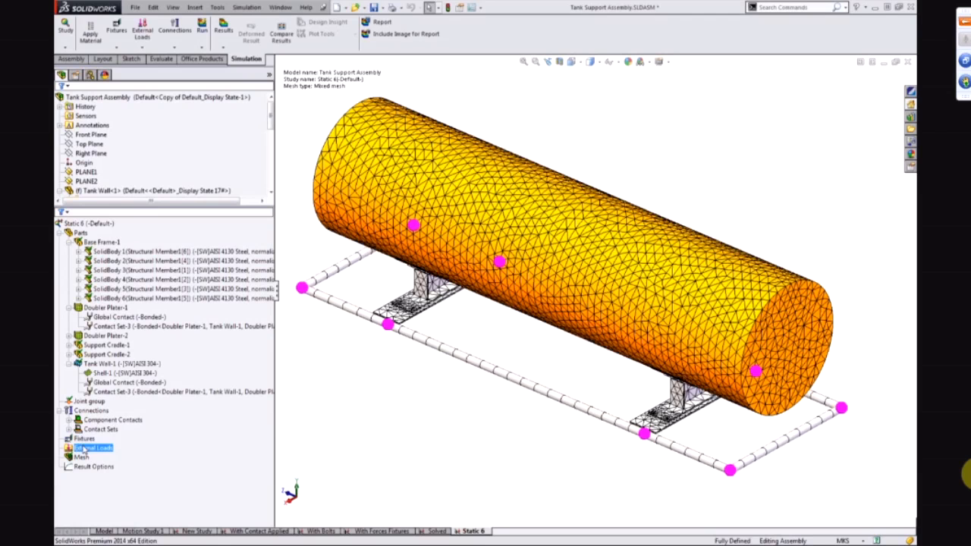
{"action": "right_click", "coordinate": [93, 411]}
{"action": "left_click", "coordinate": [151, 253]}
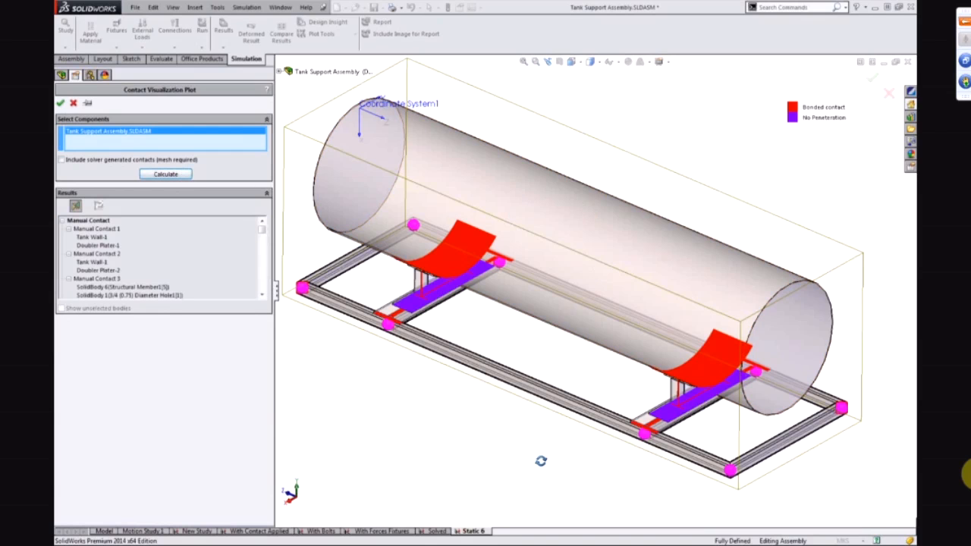
- Examine the bonded and no-penetration contact areas around the doubler plates, both cradles and the base frame joints
{"action": "middle_click_drag", "start_coordinate": [533, 457], "coordinate": [349, 318]}
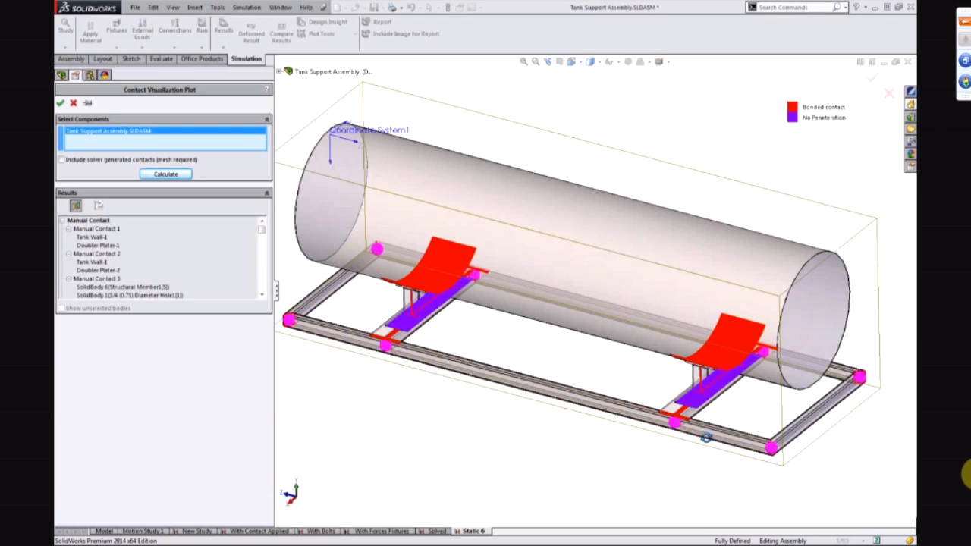
{"action": "middle_click_drag", "start_coordinate": [683, 410], "coordinate": [737, 424]}
{"action": "scroll", "coordinate": [739, 463], "scroll_direction": "down", "scroll_amount": 5}
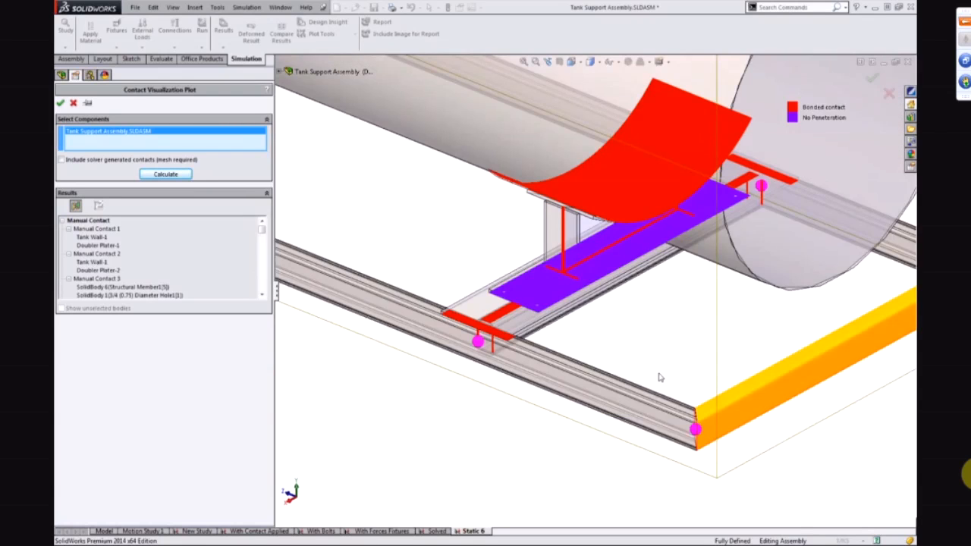
{"action": "middle_click_drag", "start_coordinate": [660, 377], "coordinate": [552, 349]}
{"action": "scroll", "coordinate": [547, 283], "scroll_direction": "down", "scroll_amount": 2}
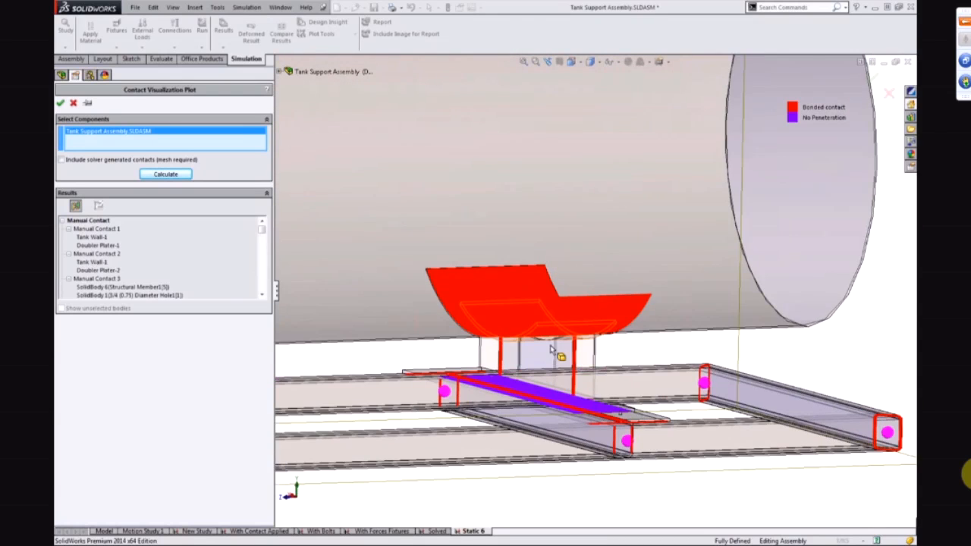
{"action": "scroll", "coordinate": [551, 348], "scroll_direction": "down", "scroll_amount": 5}
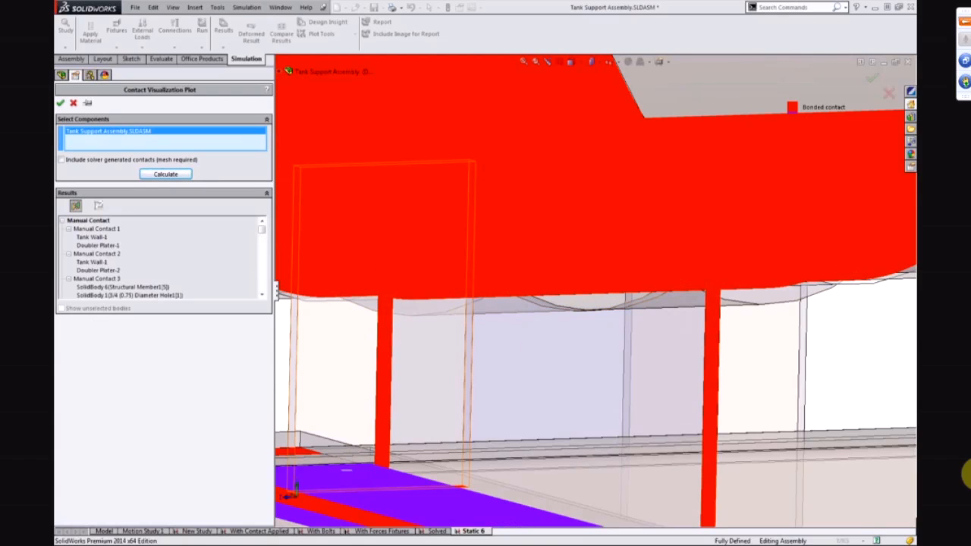
{"action": "scroll", "coordinate": [574, 288], "scroll_direction": "up", "scroll_amount": 10}
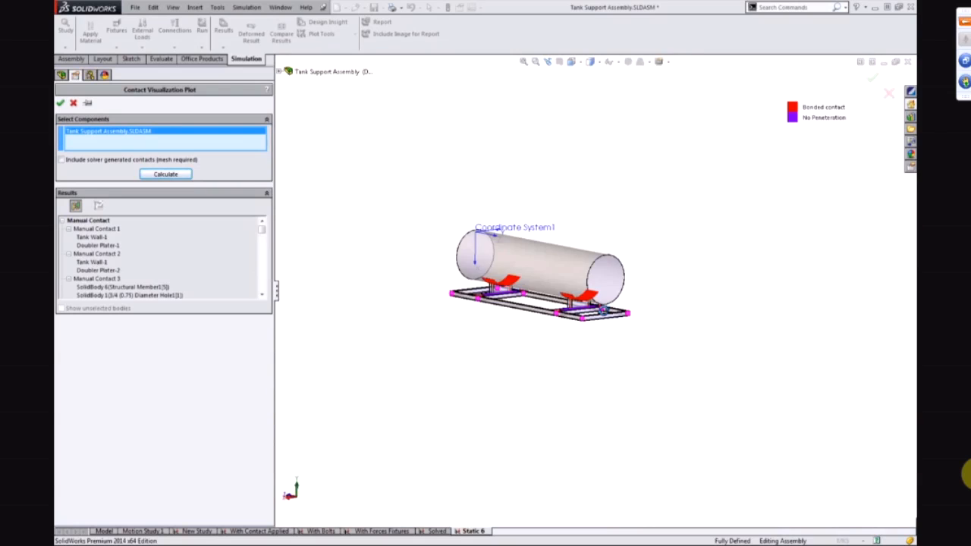
{"action": "middle_click_drag", "start_coordinate": [603, 311], "coordinate": [595, 341]}
{"action": "scroll", "coordinate": [486, 265], "scroll_direction": "down", "scroll_amount": 3}
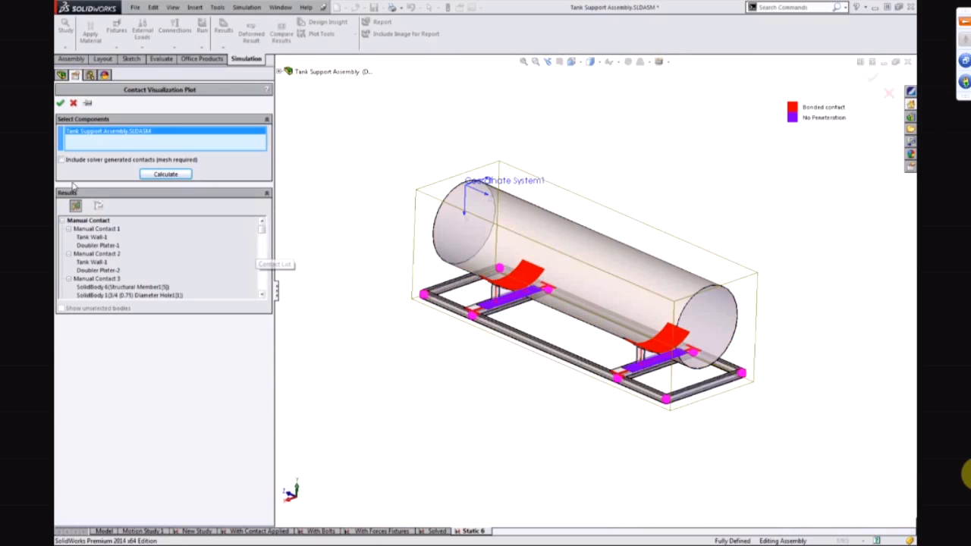
- Recalculate the contact plot with solver-generated contacts included and inspect the contact areas at both cradles from several angles
{"action": "left_click", "coordinate": [60, 160]}
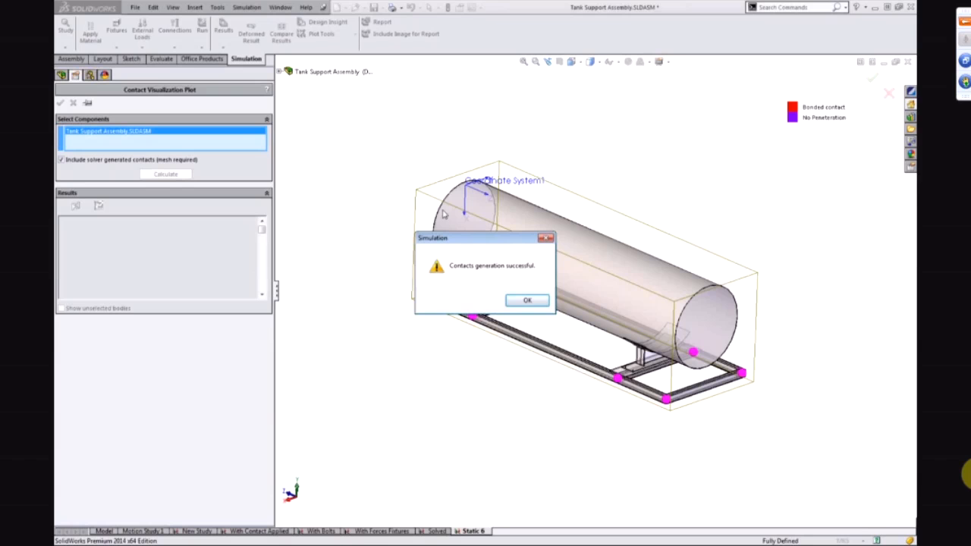
{"action": "left_click", "coordinate": [528, 301]}
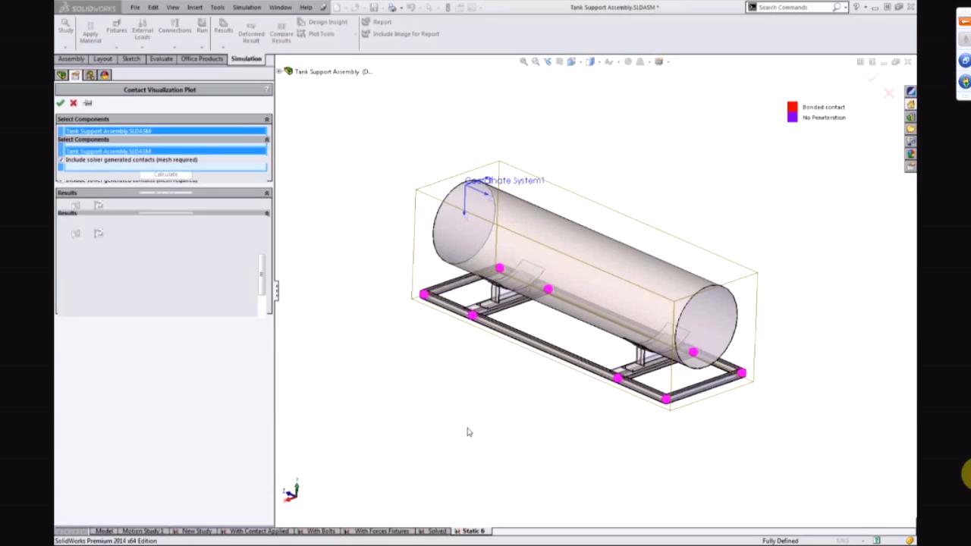
{"action": "middle_click_drag", "start_coordinate": [494, 427], "coordinate": [527, 425]}
{"action": "scroll", "coordinate": [584, 392], "scroll_direction": "down", "scroll_amount": 10}
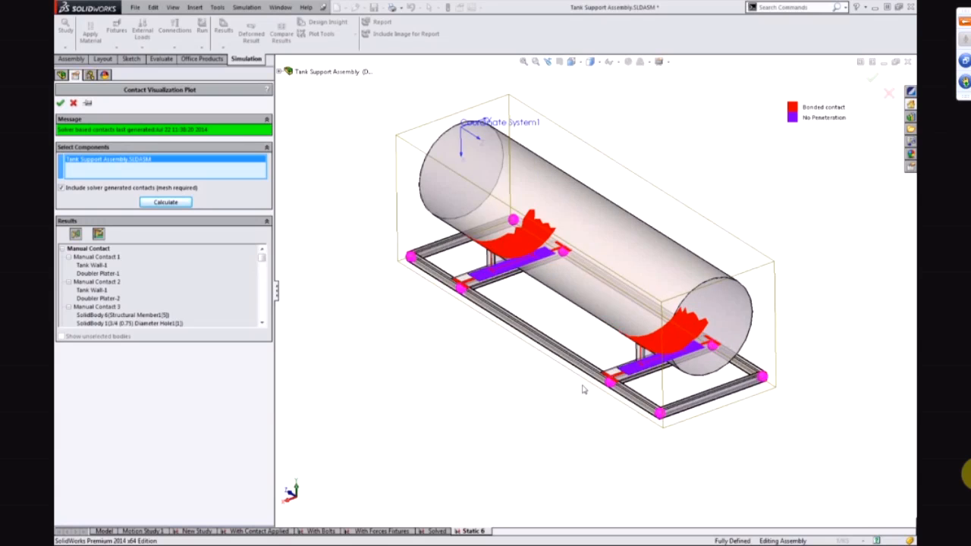
{"action": "scroll", "coordinate": [628, 302], "scroll_direction": "up", "scroll_amount": 10}
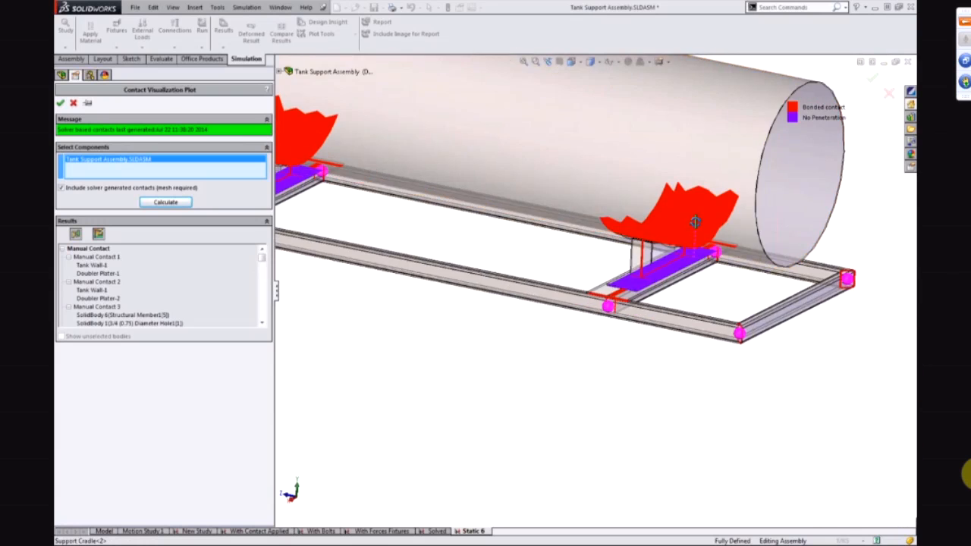
{"action": "middle_click_drag", "start_coordinate": [628, 301], "coordinate": [700, 152]}
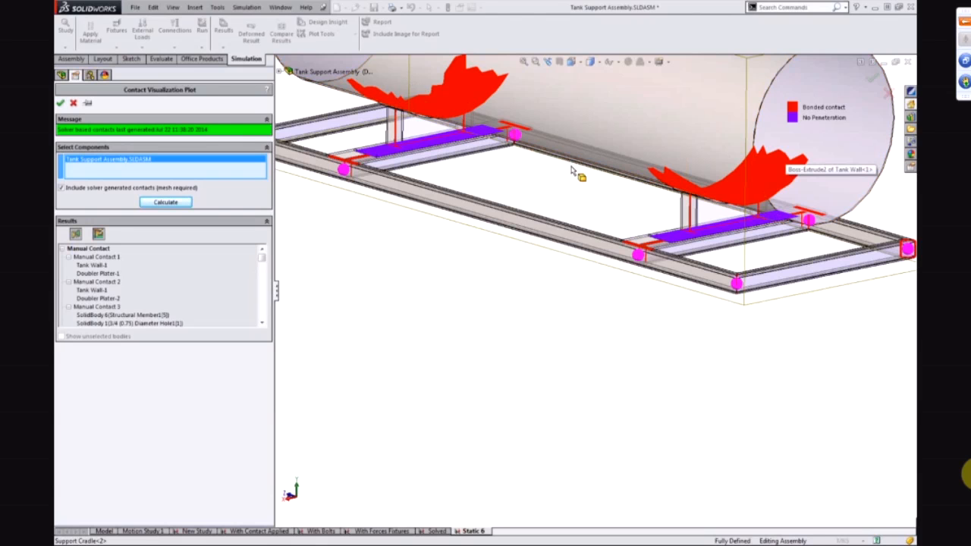
{"action": "scroll", "coordinate": [572, 169], "scroll_direction": "up", "scroll_amount": 5}
{"action": "middle_click_drag", "start_coordinate": [572, 170], "coordinate": [605, 208]}
{"action": "scroll", "coordinate": [573, 198], "scroll_direction": "down", "scroll_amount": 1}
{"action": "scroll", "coordinate": [573, 198], "scroll_direction": "down", "scroll_amount": 1}
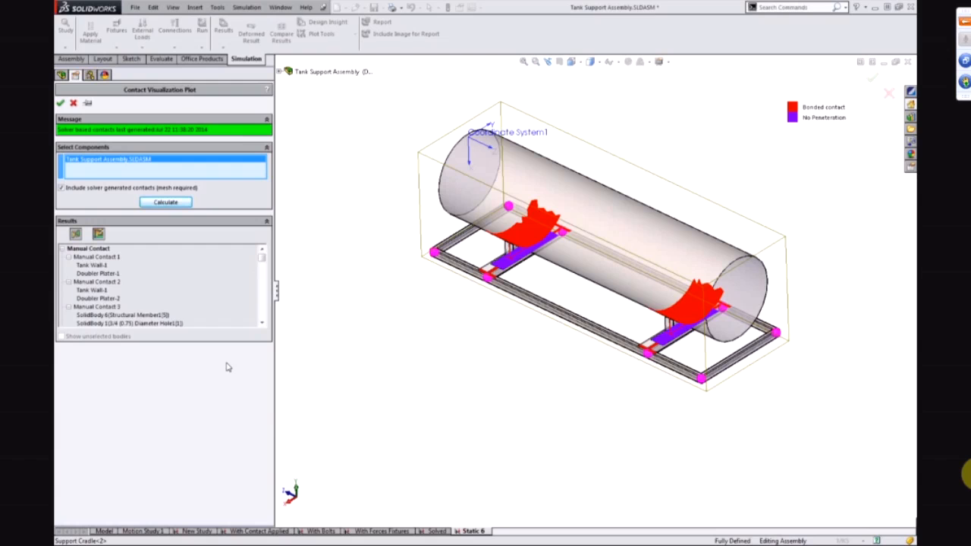
{"action": "middle_click_drag", "start_coordinate": [499, 360], "coordinate": [393, 289]}
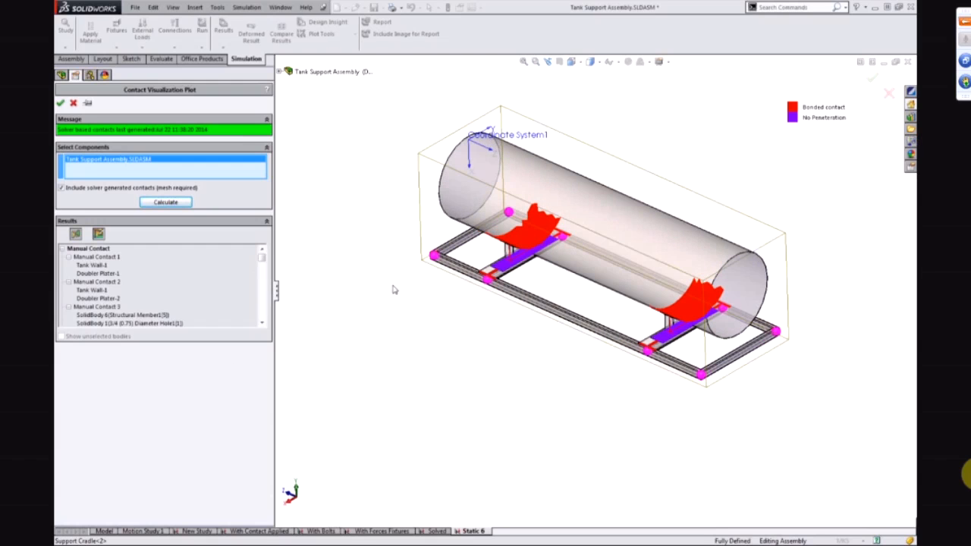
{"action": "left_click", "coordinate": [73, 103]}
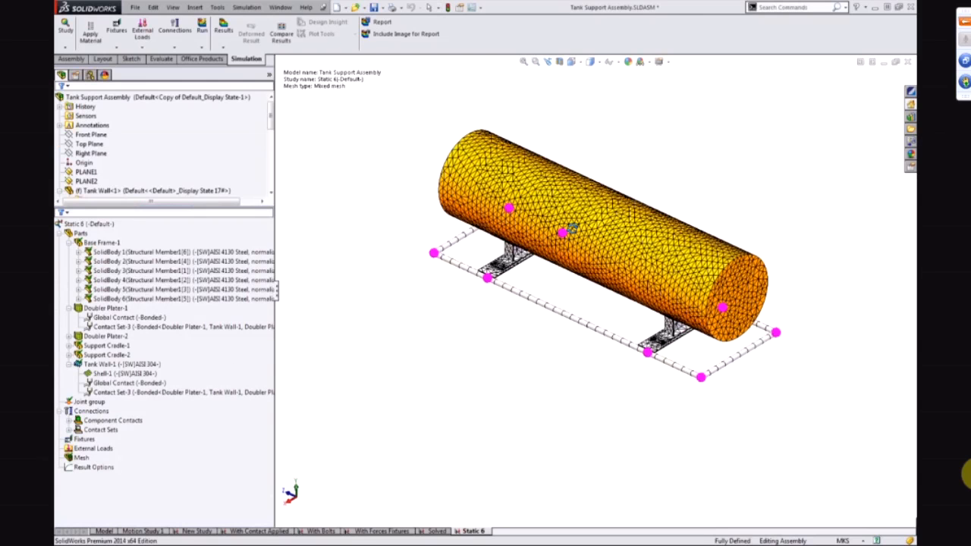
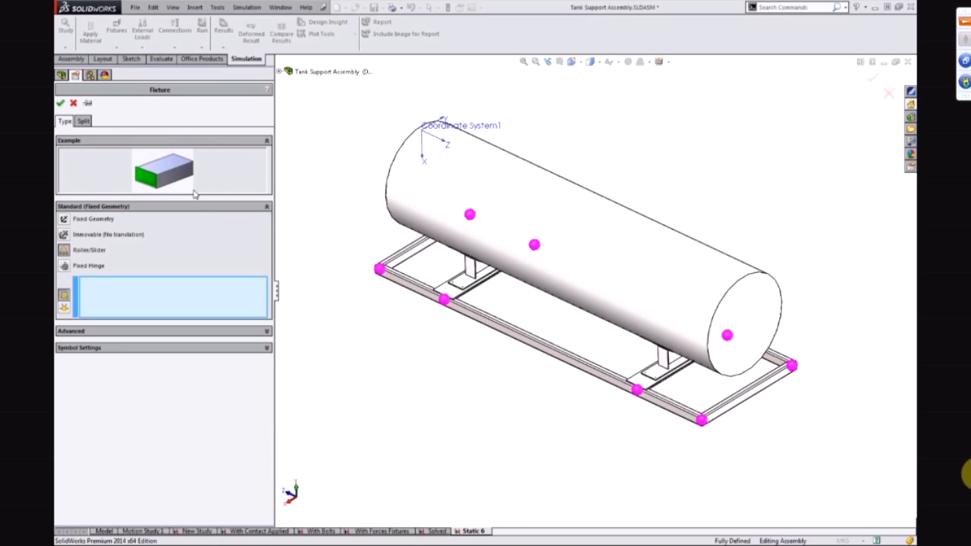
- Set the fixture to the advanced Use Reference Geometry type with the assembly's Front Plane as the direction reference
{"action": "left_click", "coordinate": [139, 271]}
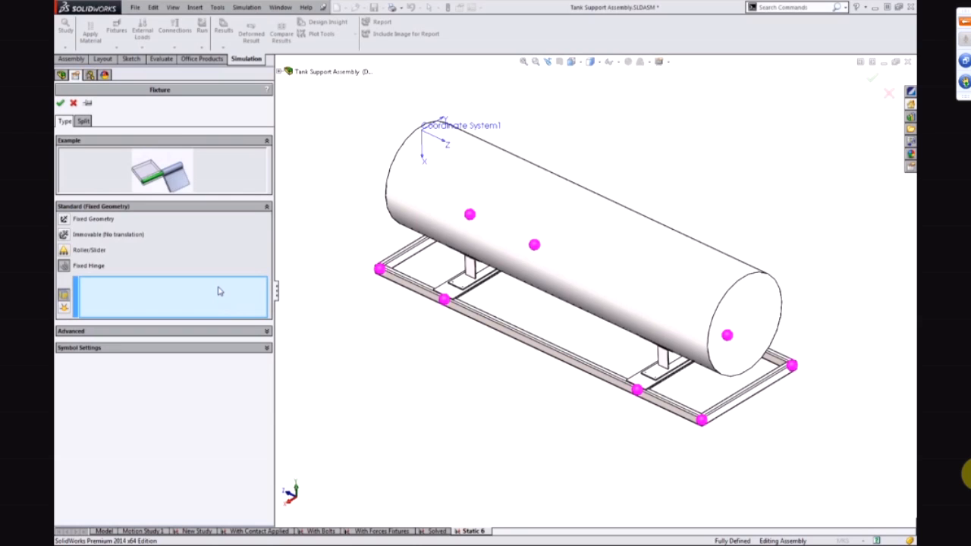
{"action": "left_click", "coordinate": [66, 334]}
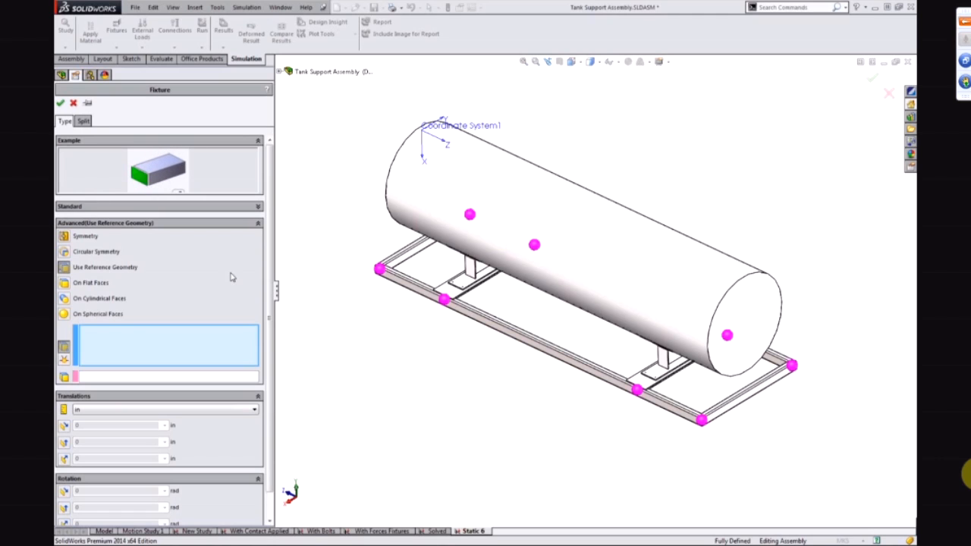
{"action": "left_click", "coordinate": [142, 379]}
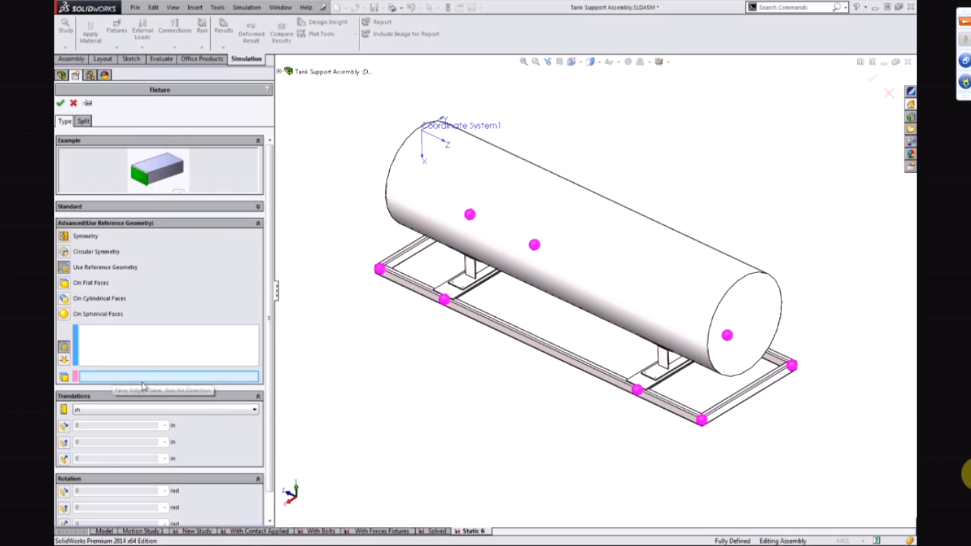
{"action": "left_click", "coordinate": [279, 71]}
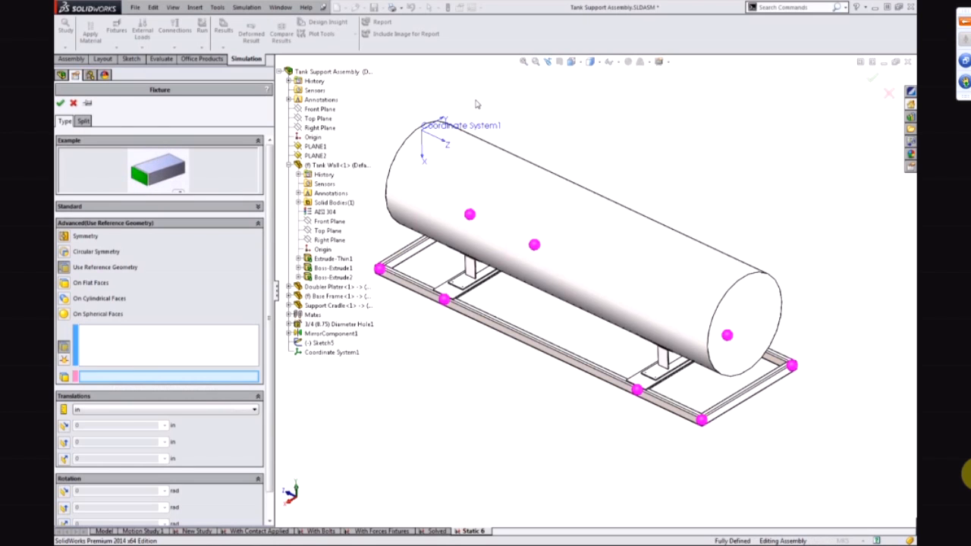
{"action": "left_click", "coordinate": [312, 110]}
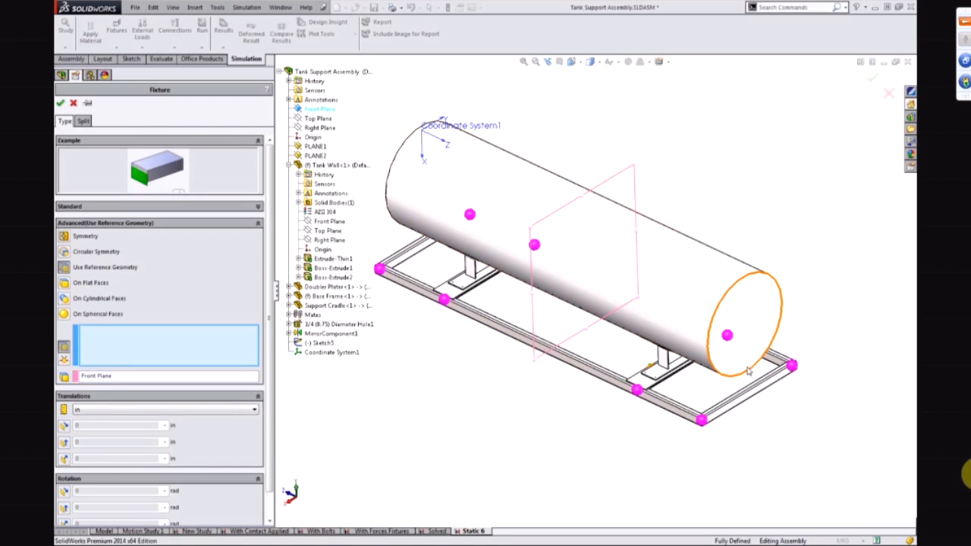
- Select the flat end faces at both ends of Tank Wall-1 as the faces to restrain
{"action": "left_click", "coordinate": [761, 311]}
{"action": "middle_click_drag", "start_coordinate": [807, 439], "coordinate": [399, 327]}
{"action": "left_click", "coordinate": [400, 329]}
{"action": "middle_click_drag", "start_coordinate": [756, 382], "coordinate": [677, 265]}
{"action": "scroll", "coordinate": [678, 266], "scroll_direction": "down", "scroll_amount": 3}
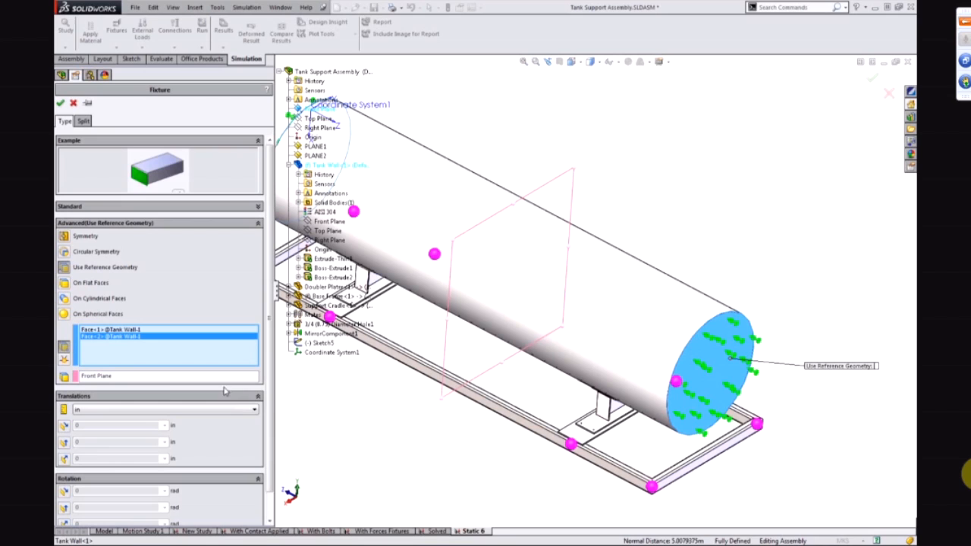
- Restrain the translations normal to the plane and along both plane directions to 0 in
{"action": "left_click", "coordinate": [65, 459]}
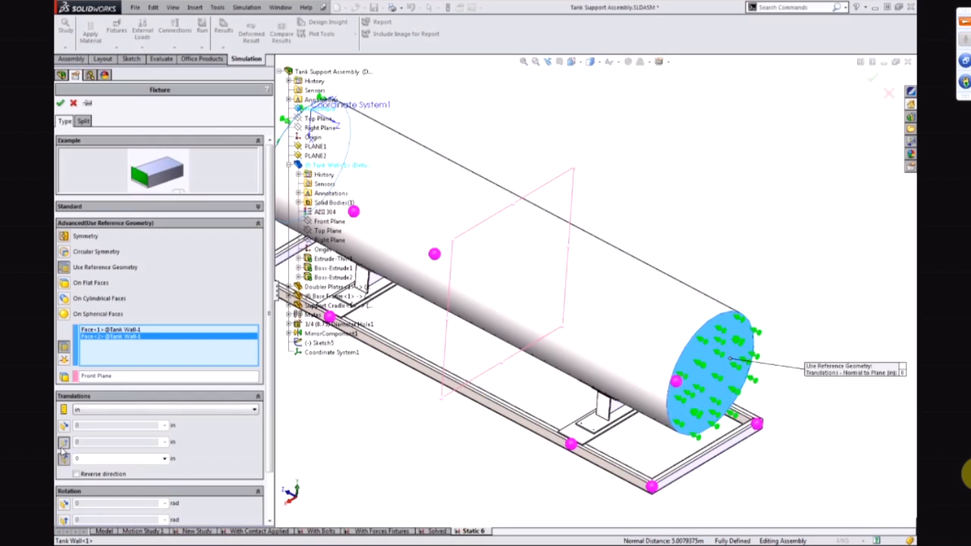
{"action": "left_click", "coordinate": [64, 442]}
{"action": "left_click", "coordinate": [64, 425]}
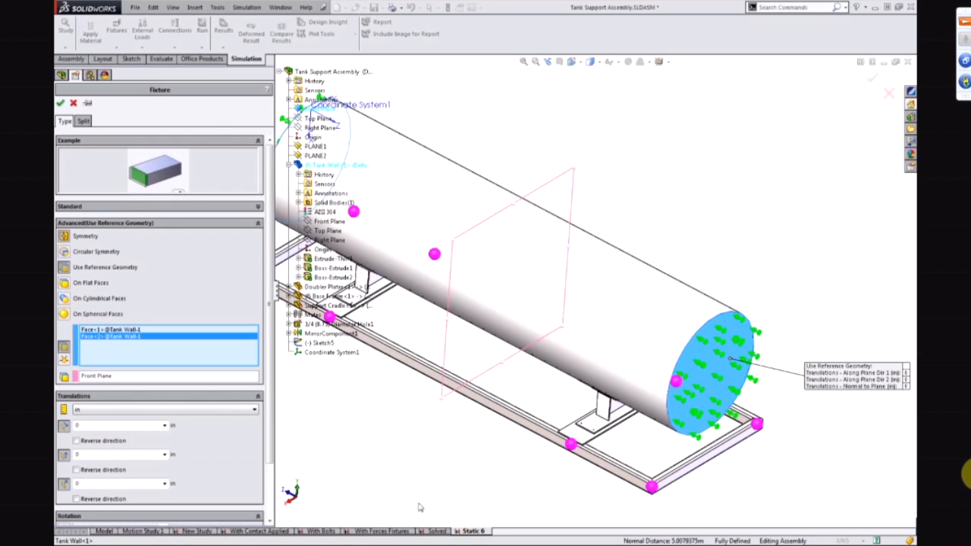
- Release the fixture's translation along plane direction 2 and restrain it again at 0 in
{"action": "middle_click_drag", "start_coordinate": [720, 257], "coordinate": [599, 281]}
{"action": "scroll", "coordinate": [596, 279], "scroll_direction": "up", "scroll_amount": 3}
{"action": "scroll", "coordinate": [581, 280], "scroll_direction": "down", "scroll_amount": 3}
{"action": "scroll", "coordinate": [757, 379], "scroll_direction": "down", "scroll_amount": 4}
{"action": "middle_click_drag", "start_coordinate": [767, 461], "coordinate": [753, 412]}
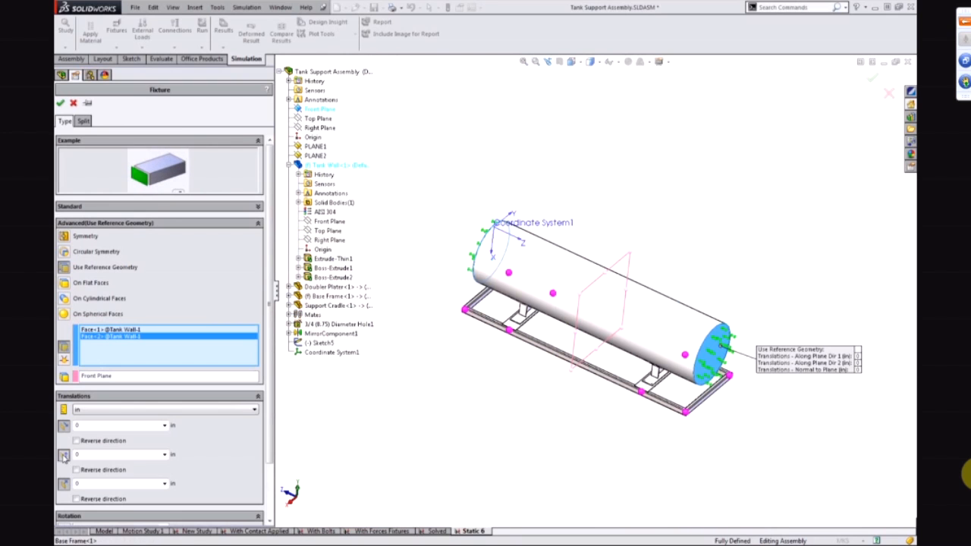
{"action": "left_click", "coordinate": [64, 455]}
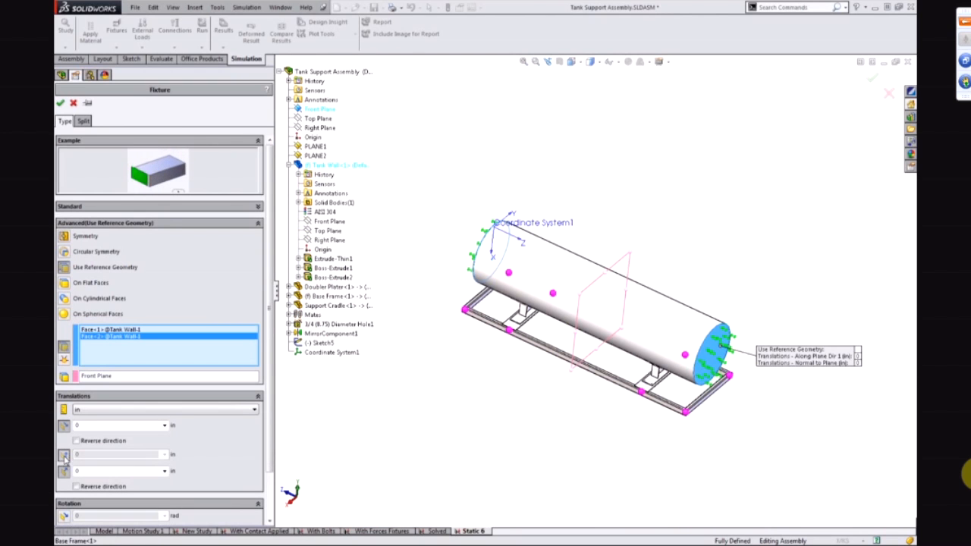
{"action": "left_click", "coordinate": [64, 455]}
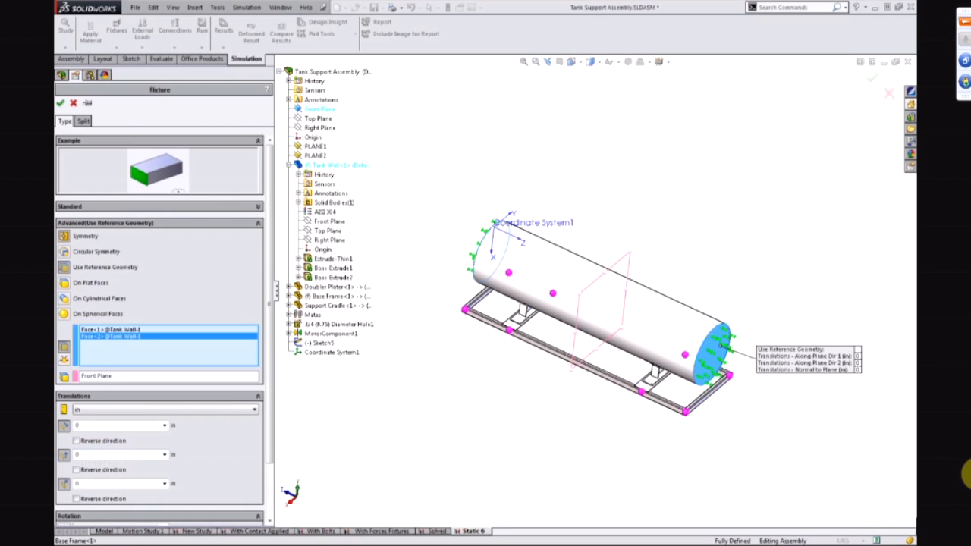
- Replace the Front Plane direction reference with the tank's cylindrical face
{"action": "left_click", "coordinate": [135, 379]}
{"action": "key", "text": "Delete"}
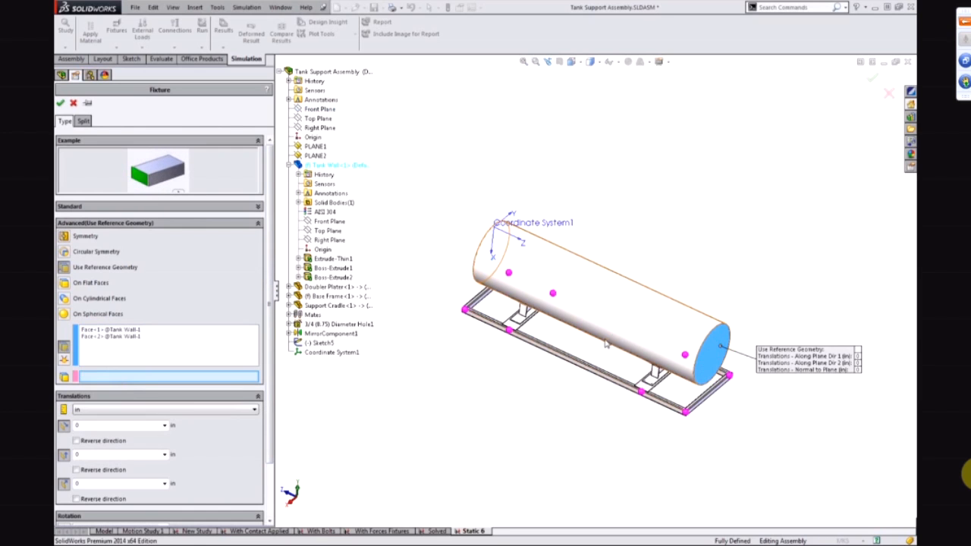
{"action": "left_click", "coordinate": [618, 304]}
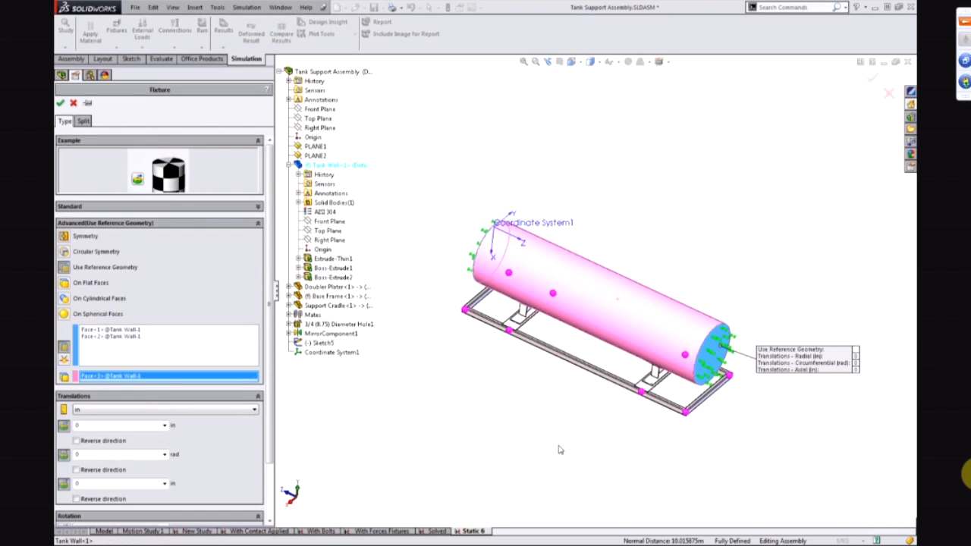
{"action": "middle_click_drag", "start_coordinate": [551, 414], "coordinate": [565, 410]}
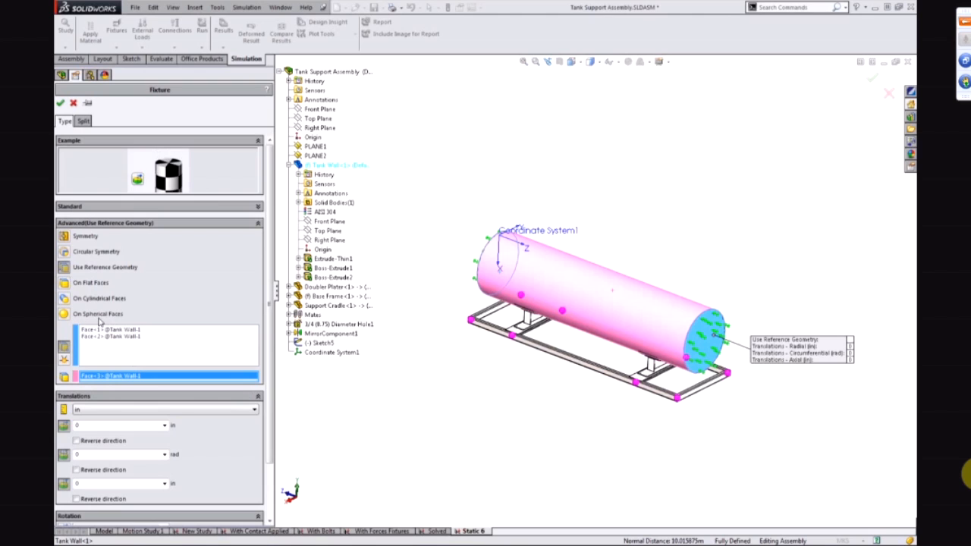
- Try the On Cylindrical Faces fixture type on the tank's outer cylindrical face, and cancel the fixture
{"action": "left_click", "coordinate": [65, 296]}
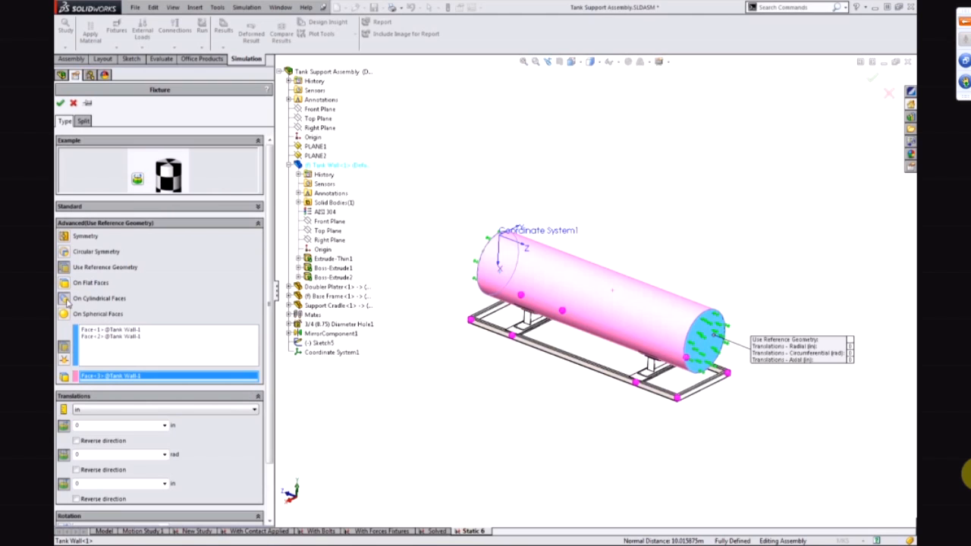
{"action": "right_click", "coordinate": [123, 355]}
{"action": "left_click", "coordinate": [156, 357]}
{"action": "left_click", "coordinate": [642, 320]}
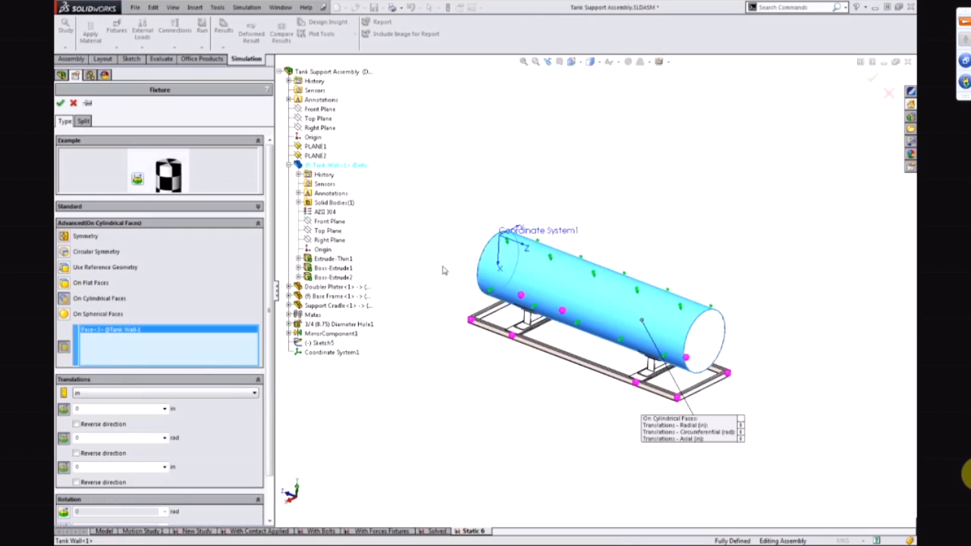
{"action": "left_click", "coordinate": [75, 103]}
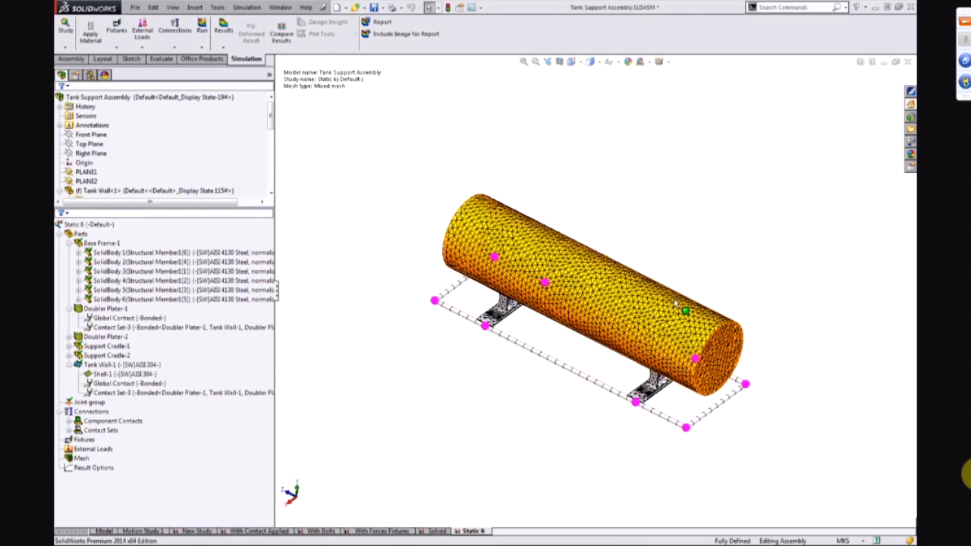
{"action": "middle_click_drag", "start_coordinate": [675, 302], "coordinate": [686, 262]}
{"action": "scroll", "coordinate": [675, 295], "scroll_direction": "down", "scroll_amount": 2}
{"action": "middle_click_drag", "start_coordinate": [565, 304], "coordinate": [561, 343]}
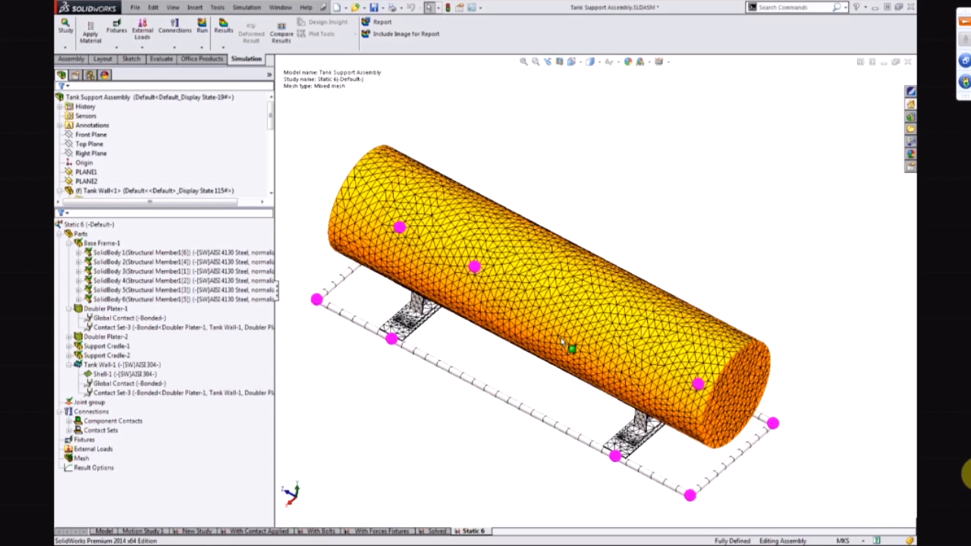
{"action": "scroll", "coordinate": [561, 343], "scroll_direction": "up", "scroll_amount": 2}
{"action": "scroll", "coordinate": [489, 358], "scroll_direction": "down", "scroll_amount": 2}
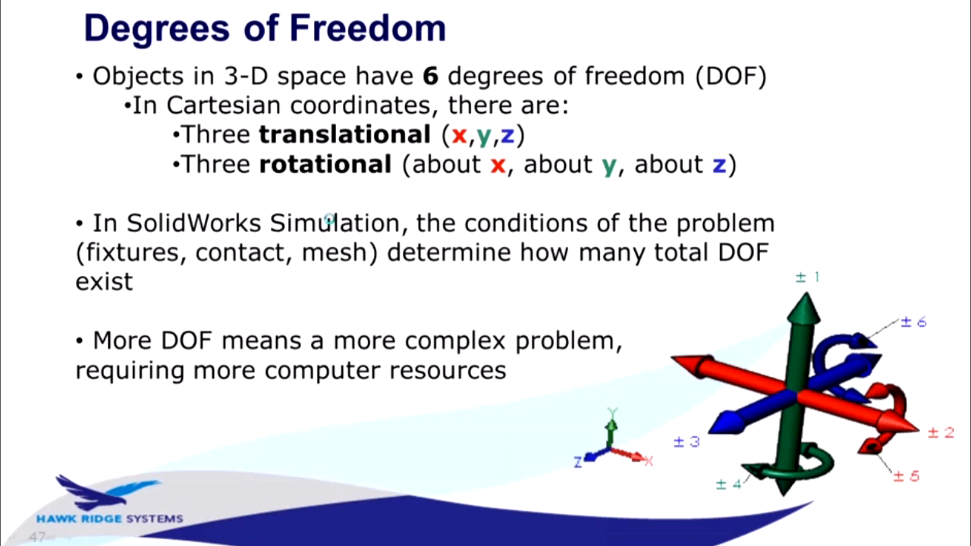
{"action": "left_click", "coordinate": [329, 219]}
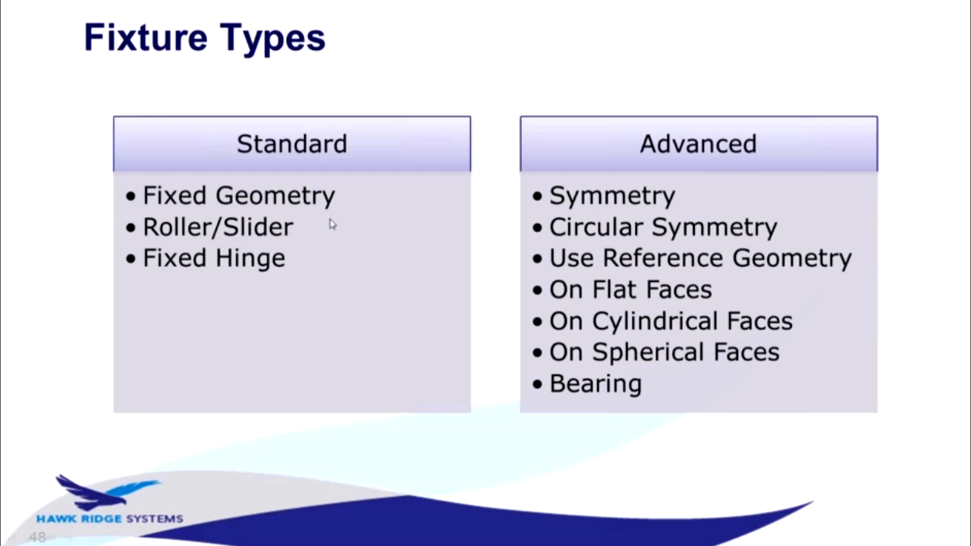
{"action": "left_click", "coordinate": [329, 220]}
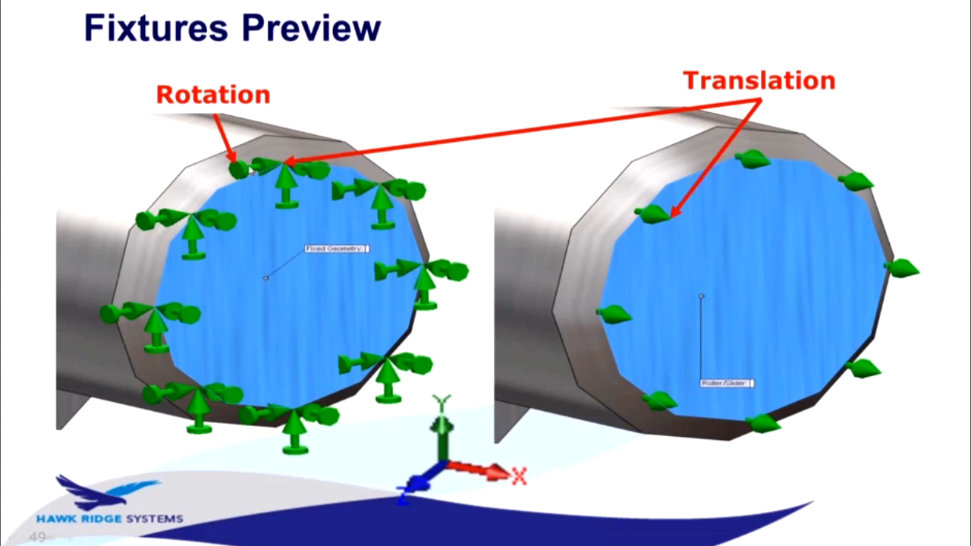
{"action": "left_click", "coordinate": [557, 174]}
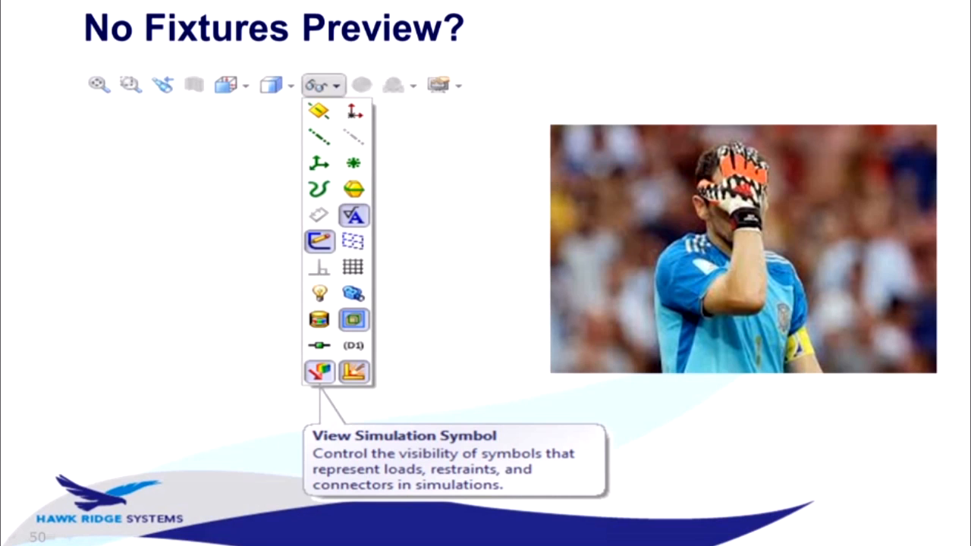
- Switch to SolidWorks and turn the display of simulation symbols off and back on
{"action": "key", "text": "alt+Tab"}
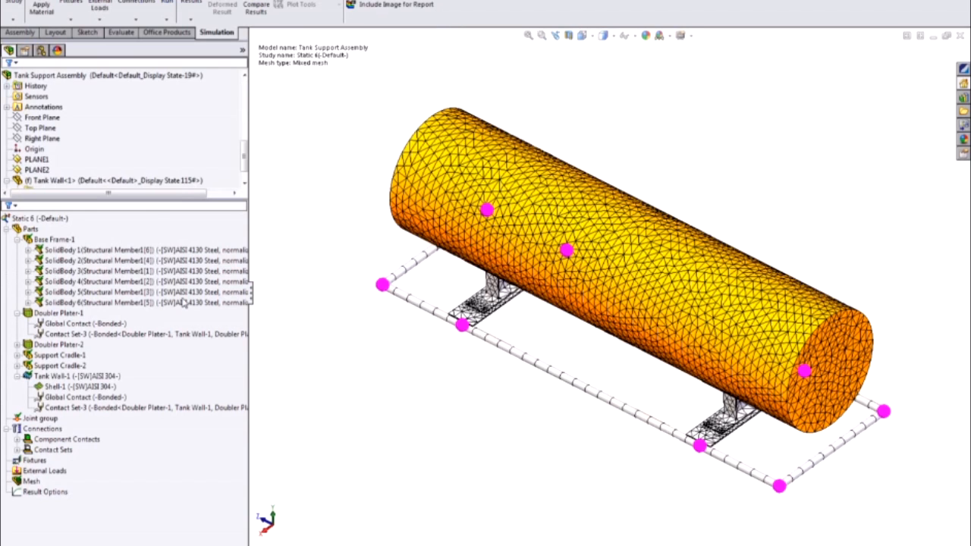
{"action": "key", "text": "alt+v"}
{"action": "left_click", "coordinate": [173, 276]}
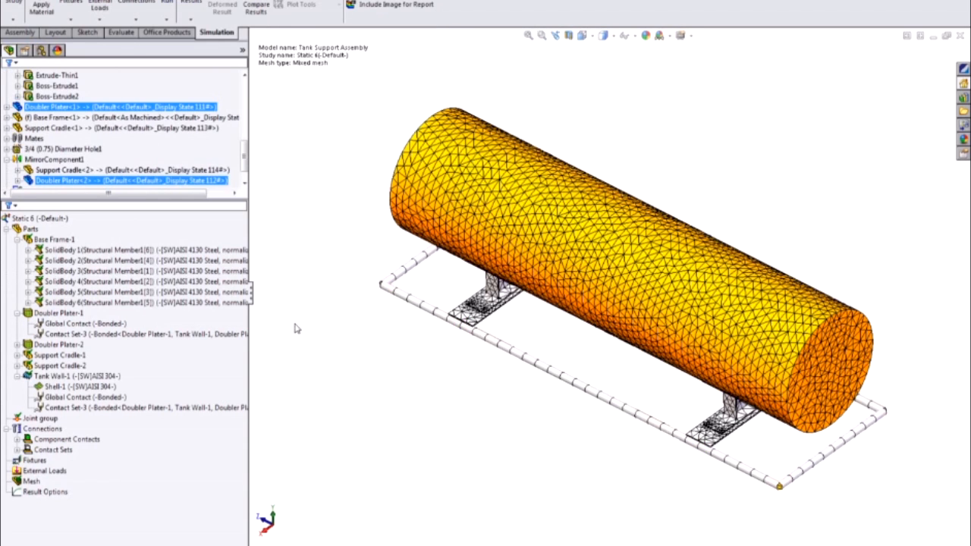
{"action": "key", "text": "alt+v"}
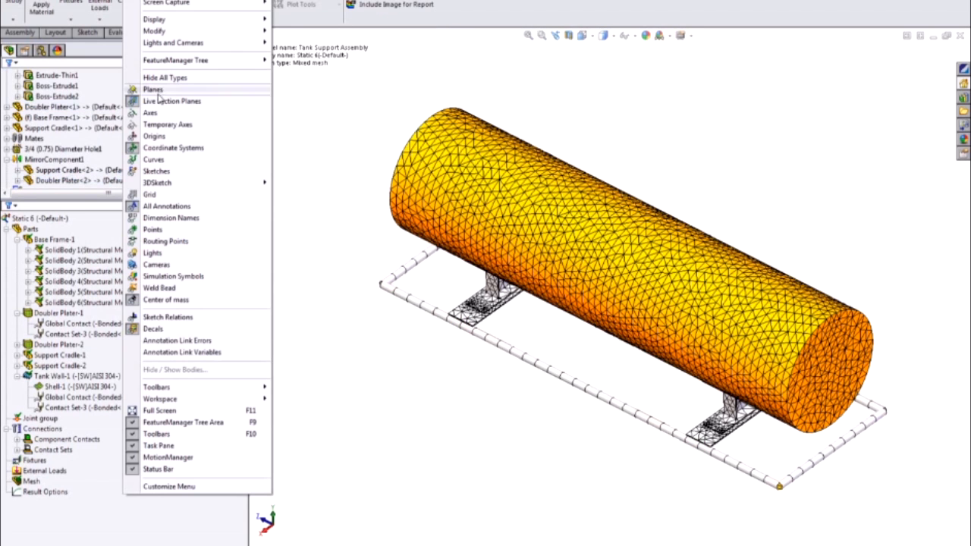
{"action": "left_click", "coordinate": [209, 280]}
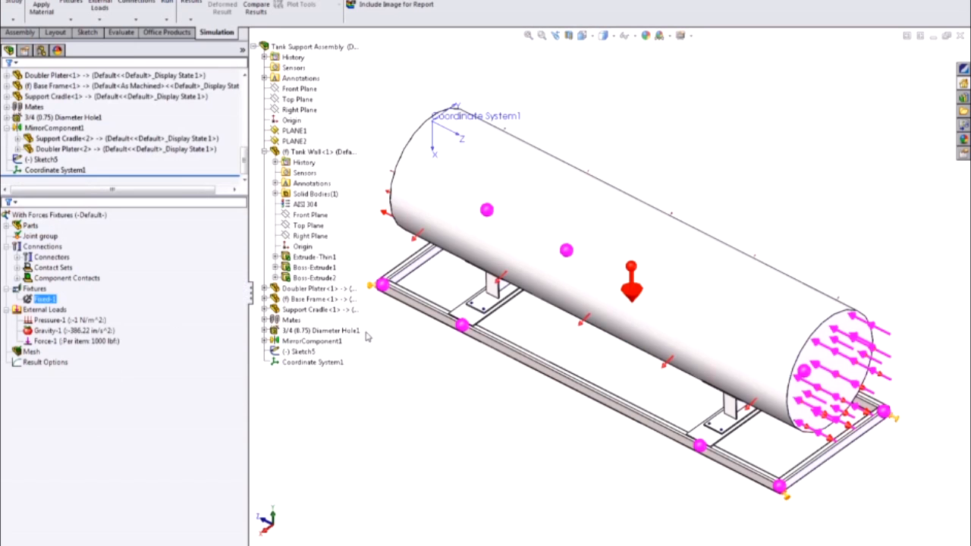
- Hide the simulation symbols in the With Forces Fixtures study and show them again
{"action": "key", "text": "alt+v"}
{"action": "left_click", "coordinate": [209, 279]}
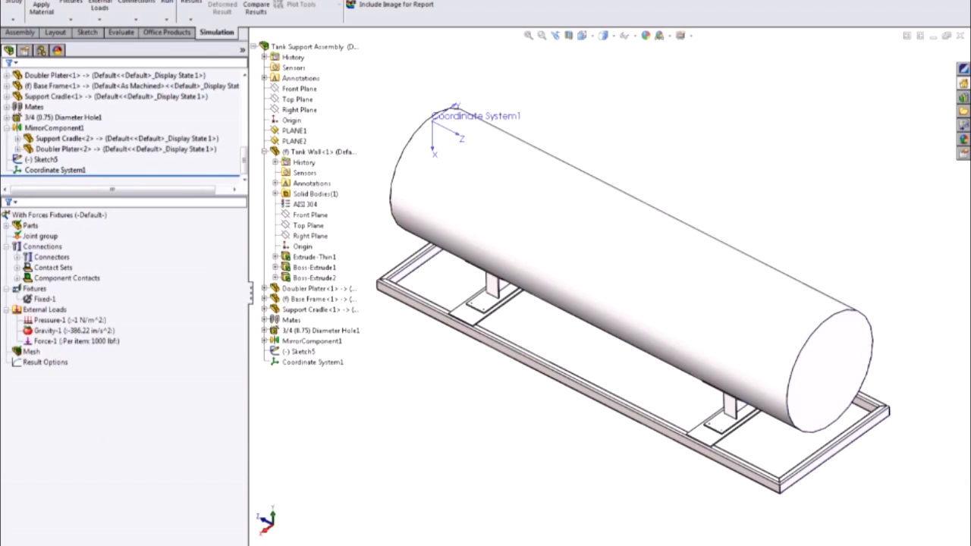
{"action": "key", "text": "alt+v"}
{"action": "left_click", "coordinate": [210, 278]}
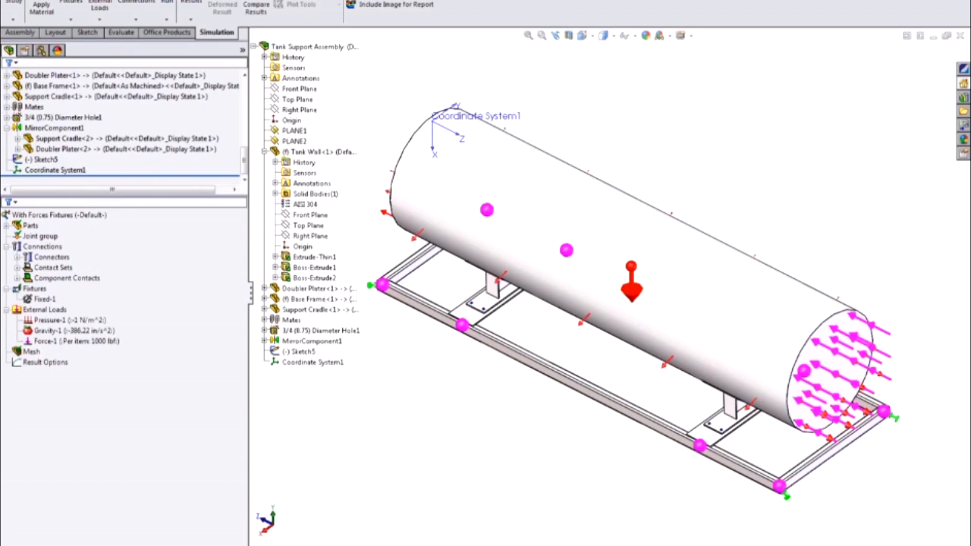
{"action": "left_click", "coordinate": [68, 362]}
{"action": "left_click", "coordinate": [89, 342]}
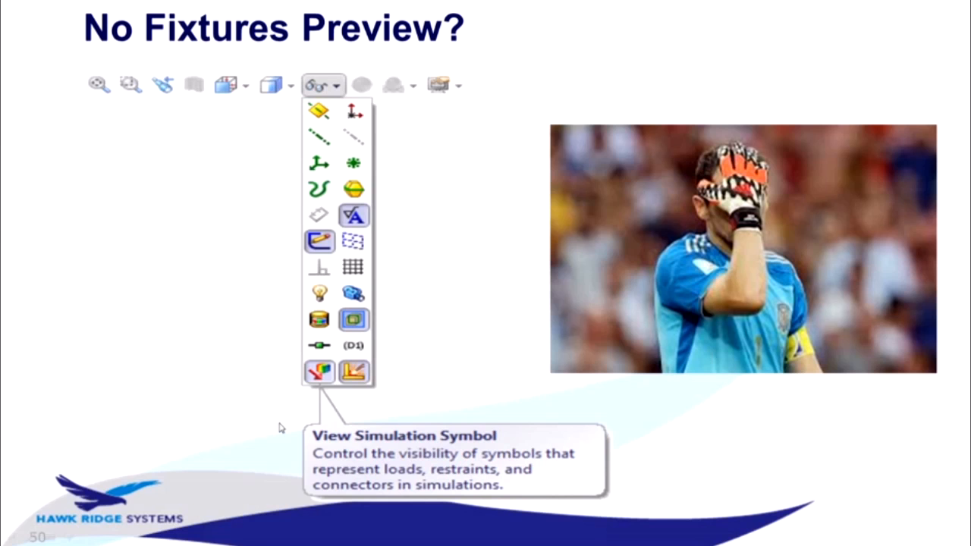
{"action": "key", "text": "Right"}
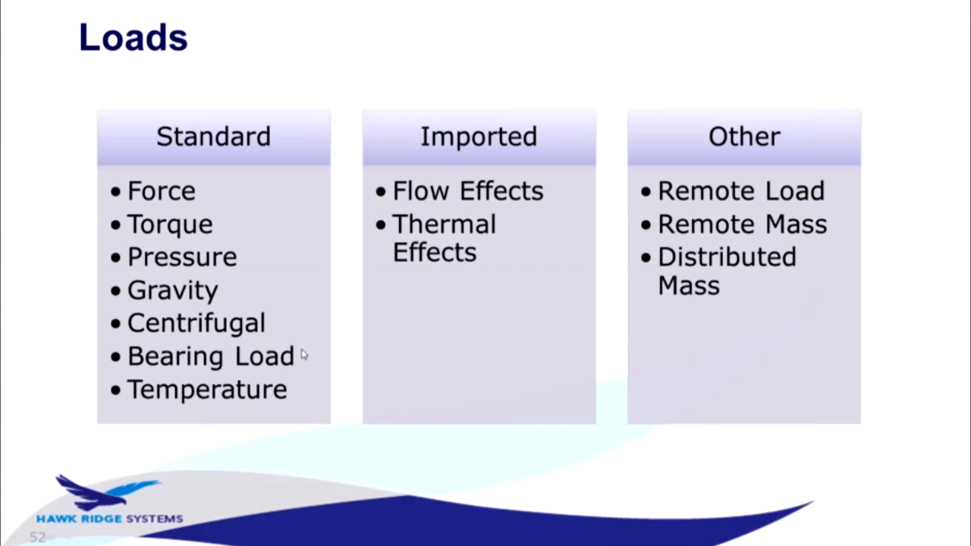
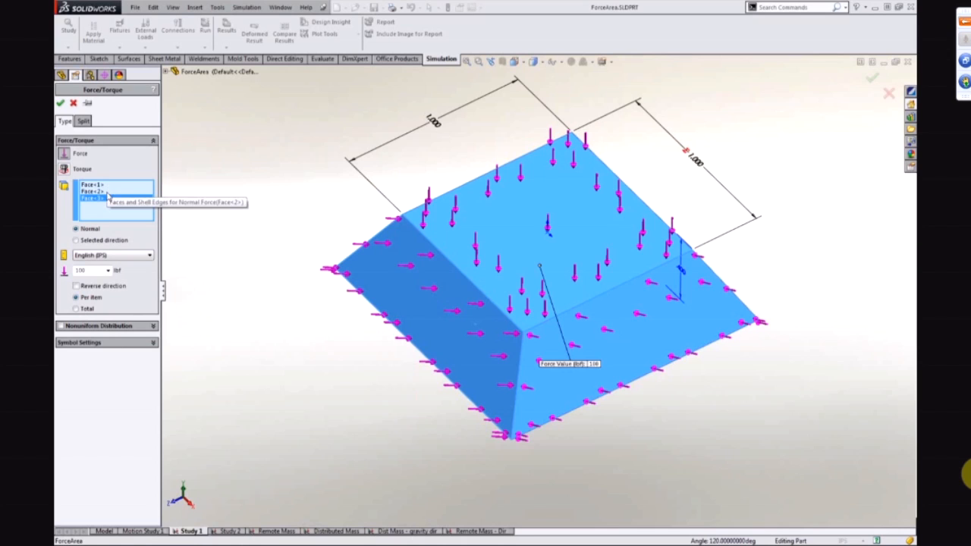
- Limit the 100 lbf per-item normal force to the block's top face by removing the two sloped side faces
{"action": "left_click", "coordinate": [76, 308]}
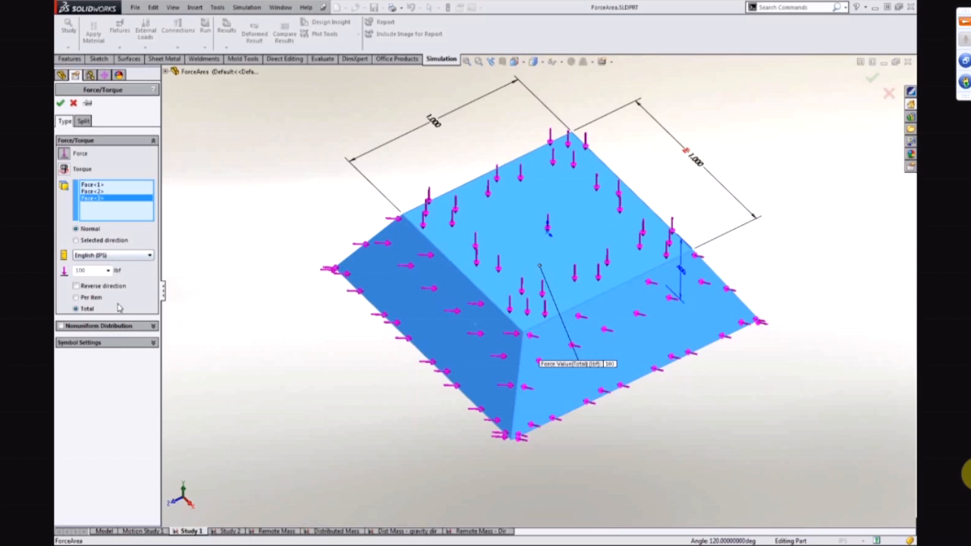
{"action": "left_click", "coordinate": [87, 299]}
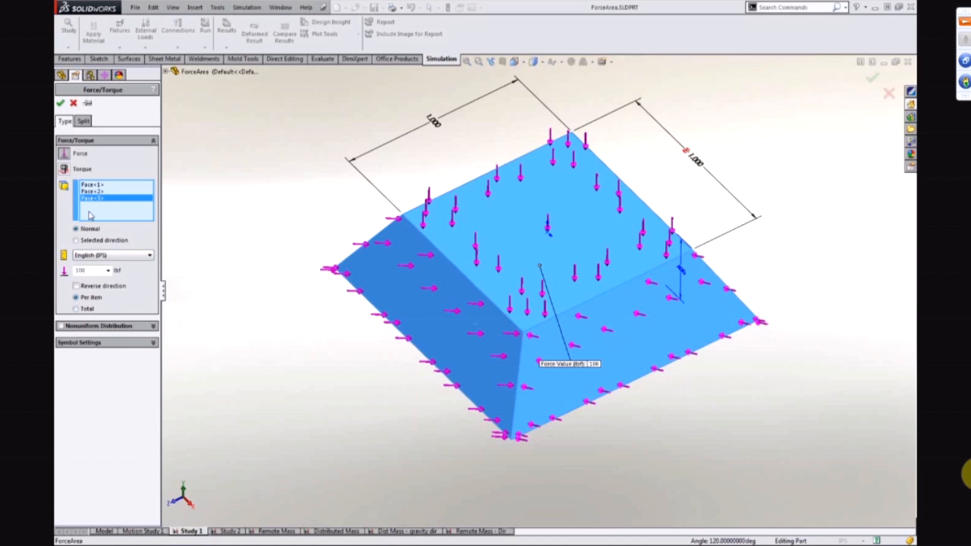
{"action": "left_click", "coordinate": [98, 191]}
{"action": "key", "text": "Delete"}
{"action": "key", "text": "Delete"}
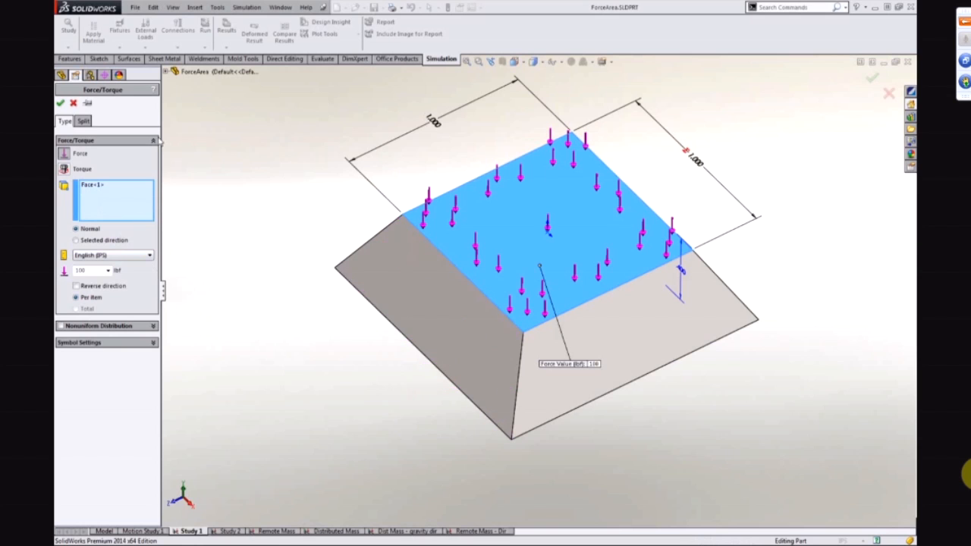
{"action": "left_click", "coordinate": [60, 103]}
- Display the displacement plot of Study 1 and examine the deformed block
{"action": "left_click", "coordinate": [115, 326]}
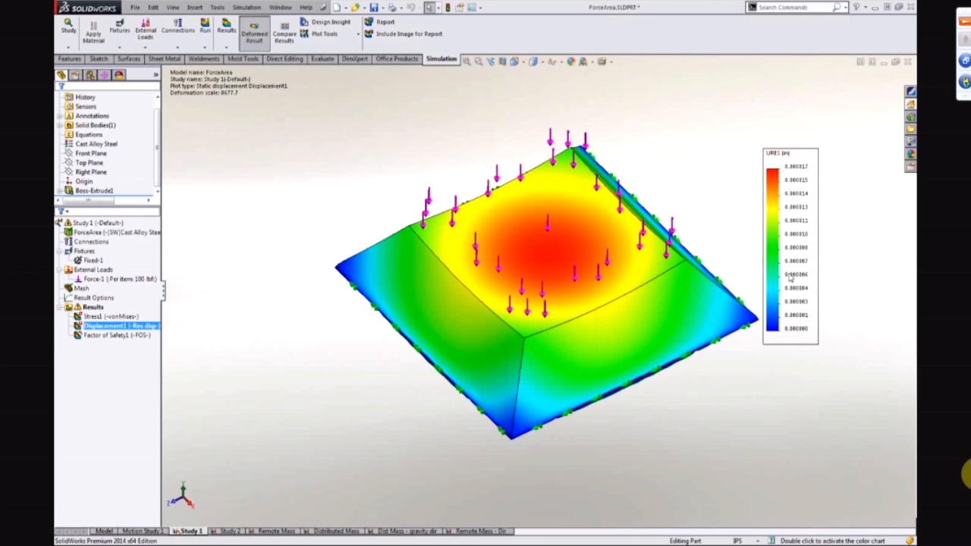
{"action": "middle_click_drag", "start_coordinate": [788, 276], "coordinate": [789, 176]}
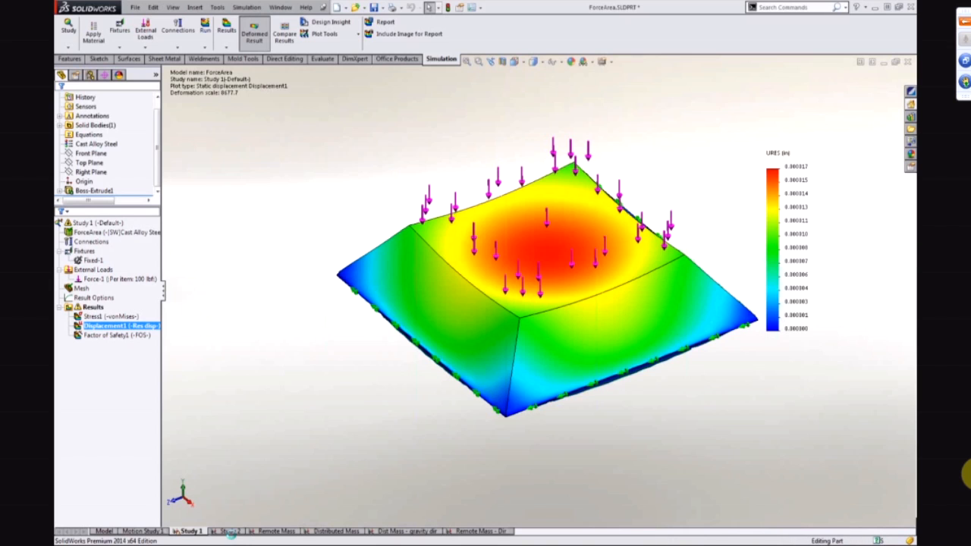
- Switch to Study 2 and open its pressure load for editing
{"action": "left_click", "coordinate": [230, 531]}
{"action": "left_click", "coordinate": [122, 279]}
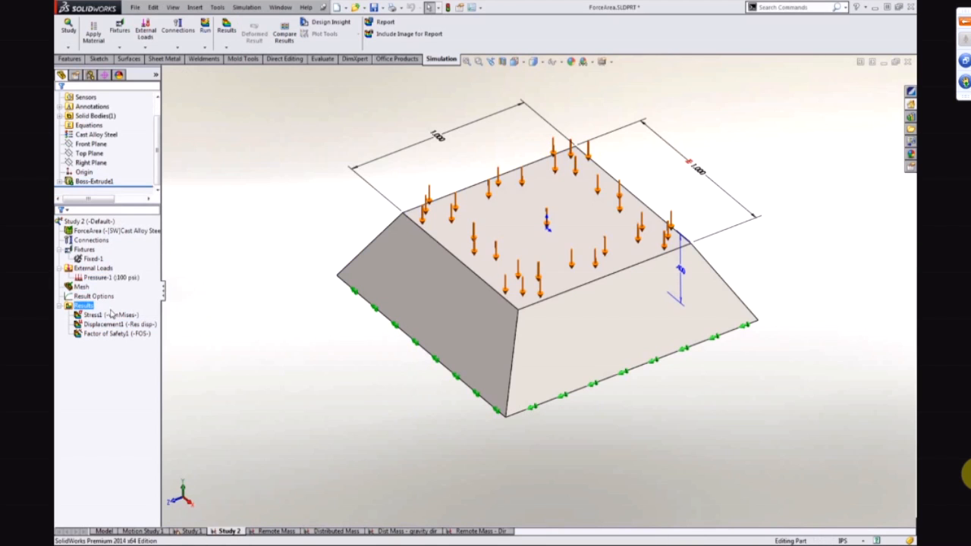
{"action": "right_click", "coordinate": [121, 278]}
{"action": "left_click", "coordinate": [146, 317]}
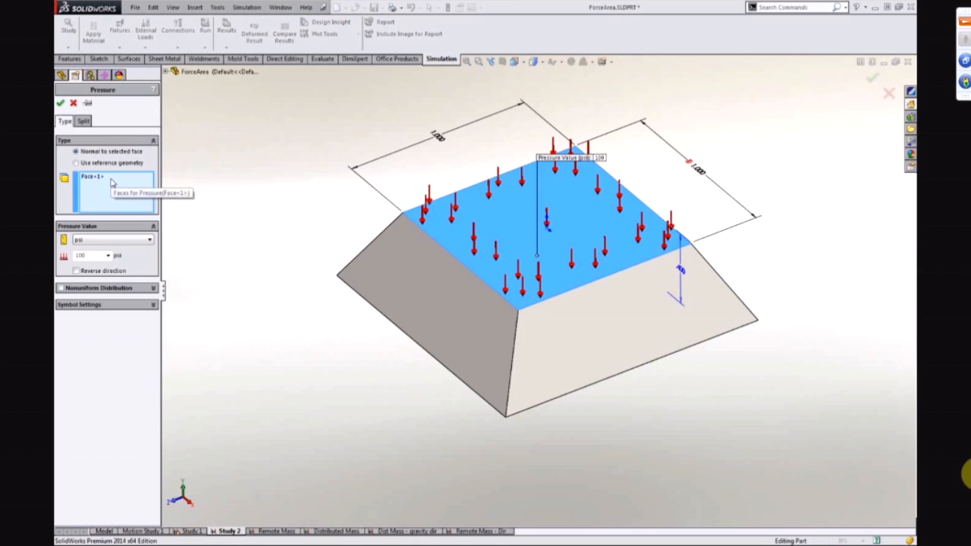
- Try adding the two sloped side faces to the 100 psi pressure, remove them again and discard the edit
{"action": "left_click", "coordinate": [443, 305]}
{"action": "left_click", "coordinate": [613, 331]}
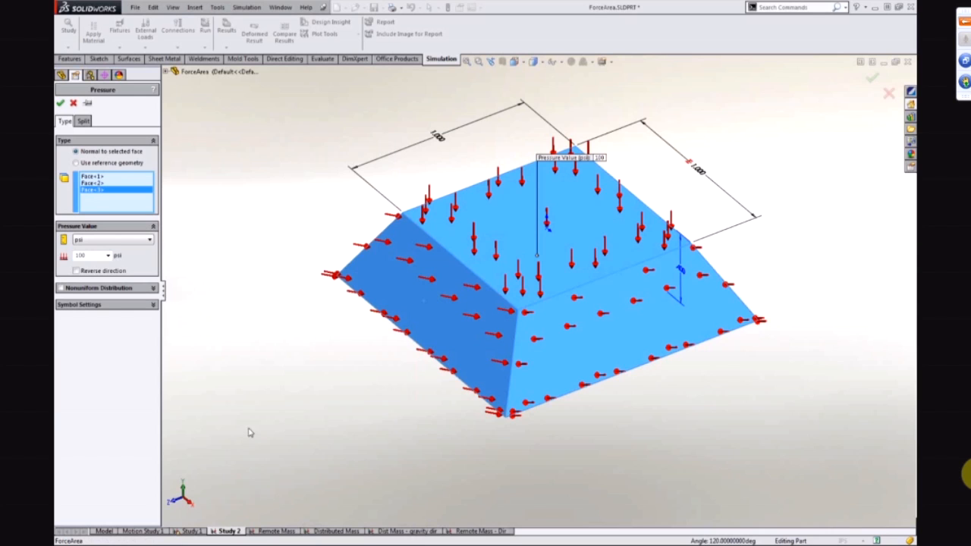
{"action": "left_click", "coordinate": [460, 359]}
{"action": "left_click", "coordinate": [535, 384]}
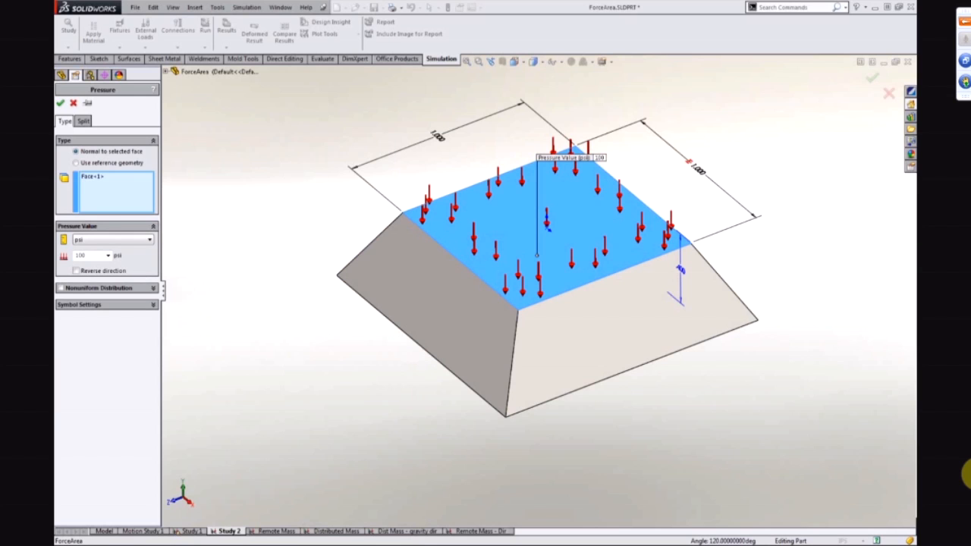
{"action": "left_click", "coordinate": [75, 104]}
- Display the displacement plot of Study 2, and switch to the Remote Mass study
{"action": "left_click", "coordinate": [110, 326]}
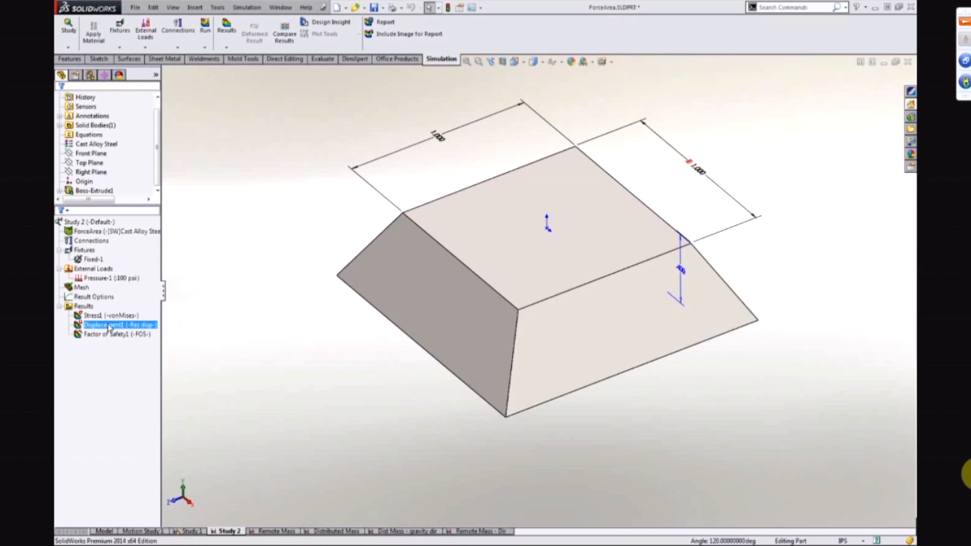
{"action": "double_click", "coordinate": [110, 326]}
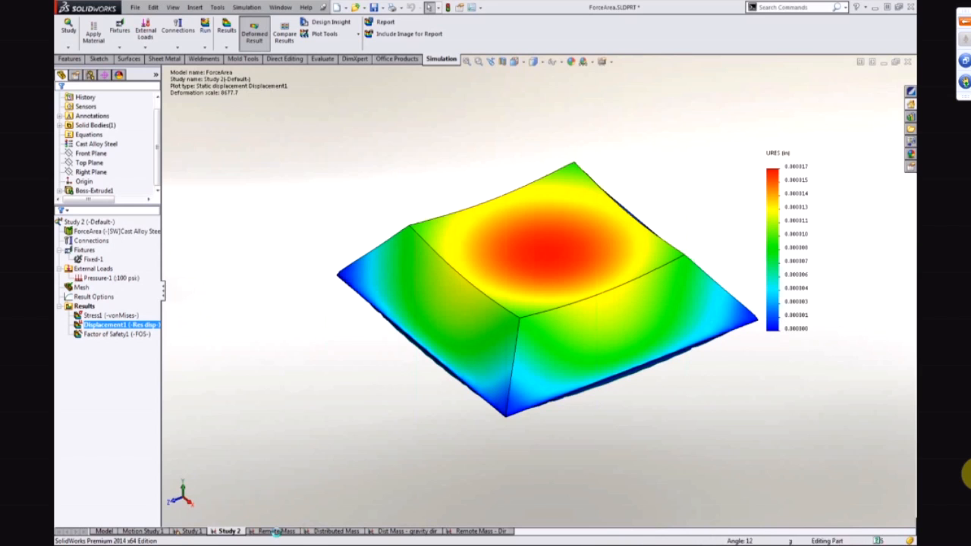
{"action": "left_click", "coordinate": [273, 530]}
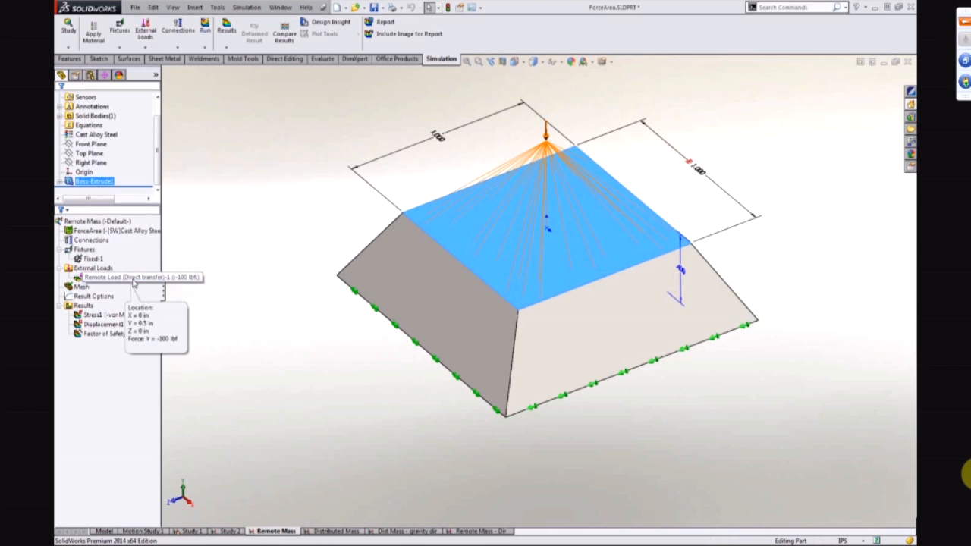
- Open the remote load on the Remote Mass study's top face, review its location and force settings, and discard the edit
{"action": "right_click", "coordinate": [133, 283]}
{"action": "left_click", "coordinate": [287, 327]}
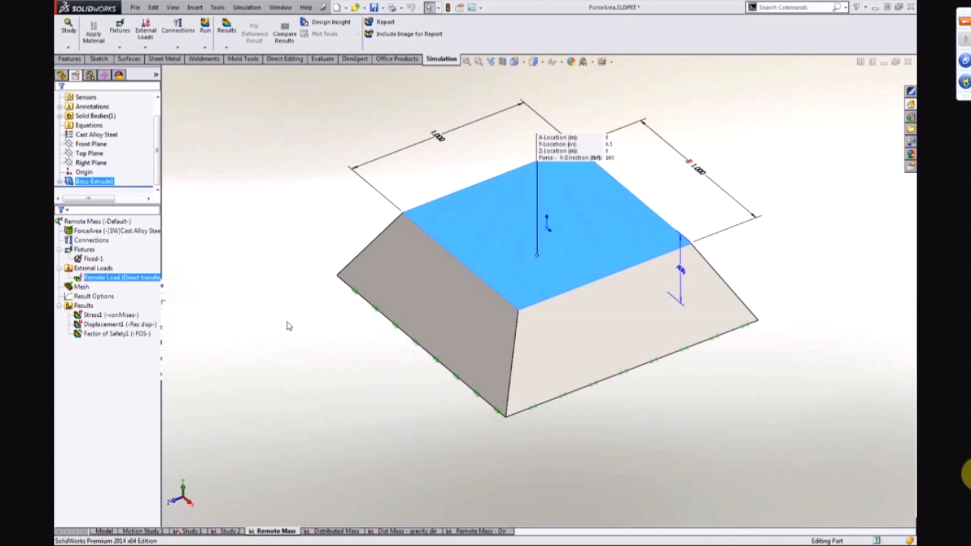
{"action": "middle_click_drag", "start_coordinate": [585, 194], "coordinate": [545, 130]}
{"action": "left_click_drag", "start_coordinate": [547, 130], "coordinate": [662, 104]}
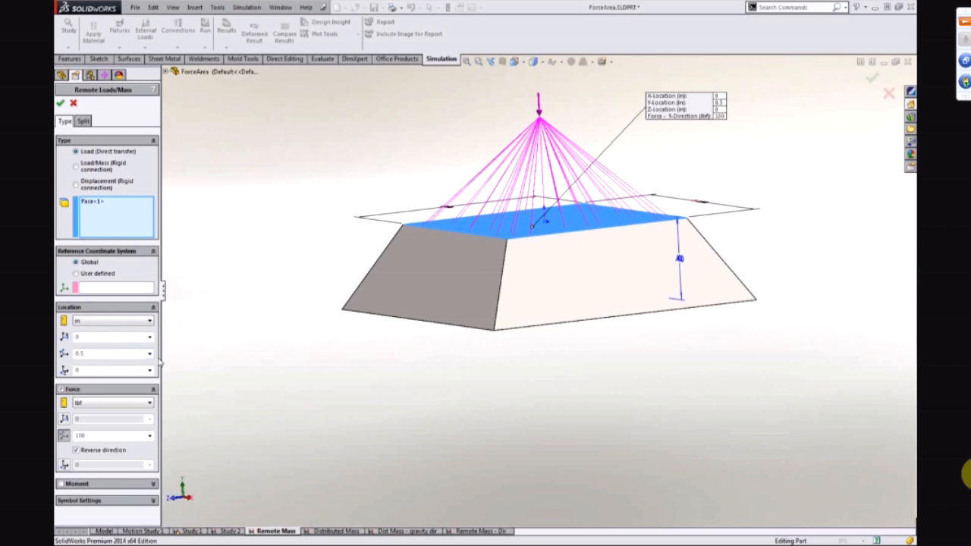
{"action": "middle_click_drag", "start_coordinate": [588, 167], "coordinate": [544, 134]}
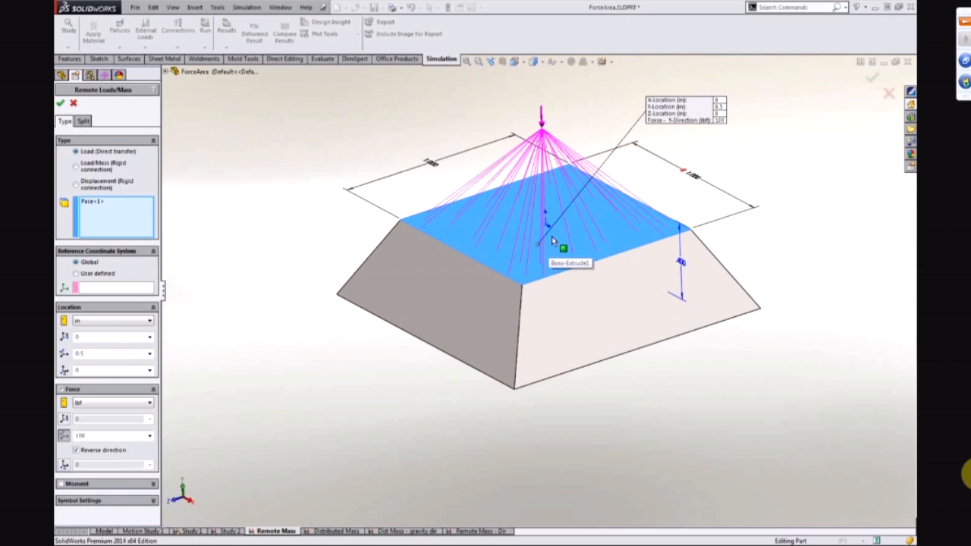
{"action": "mouse_move", "coordinate": [551, 276]}
{"action": "middle_mouse_down"}
{"action": "mouse_move", "coordinate": [538, 219]}
{"action": "mouse_move", "coordinate": [554, 251]}
{"action": "mouse_move", "coordinate": [543, 260]}
{"action": "middle_mouse_up"}
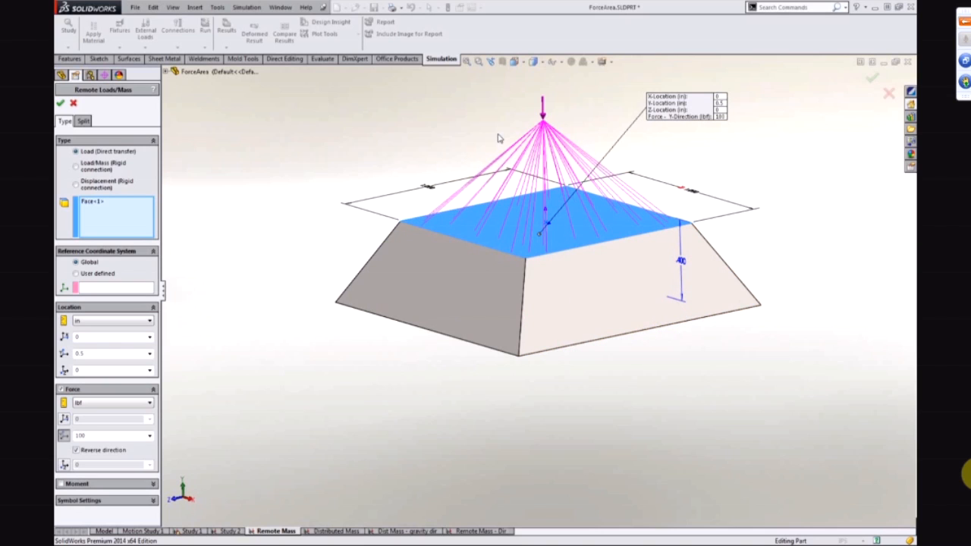
{"action": "left_click", "coordinate": [75, 106]}
- Display the displacement plot of the Remote Mass study and examine the deformed block
{"action": "double_click", "coordinate": [122, 325]}
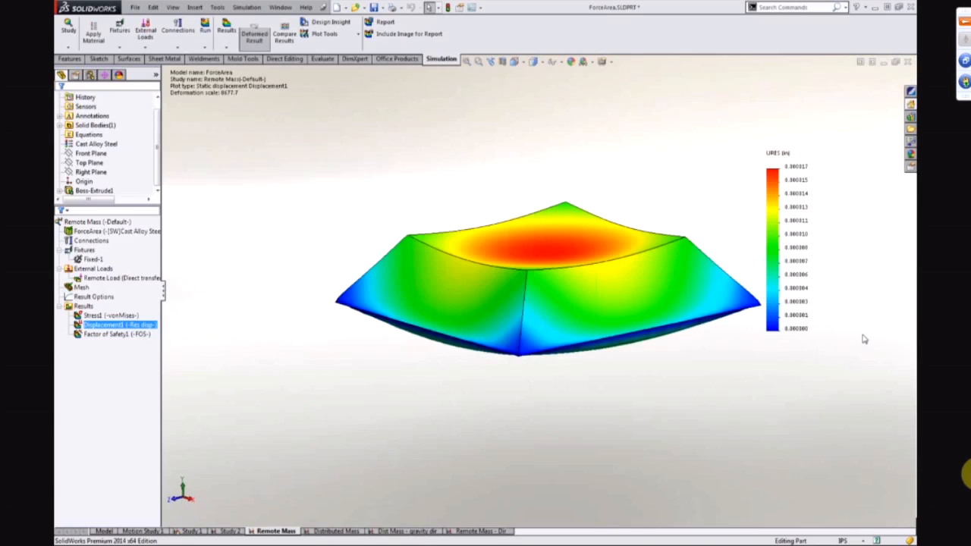
{"action": "middle_click_drag", "start_coordinate": [863, 339], "coordinate": [729, 249]}
{"action": "mouse_move", "coordinate": [573, 464]}
{"action": "middle_mouse_down"}
{"action": "mouse_move", "coordinate": [622, 418]}
{"action": "mouse_move", "coordinate": [635, 434]}
{"action": "mouse_move", "coordinate": [554, 467]}
{"action": "middle_mouse_up"}
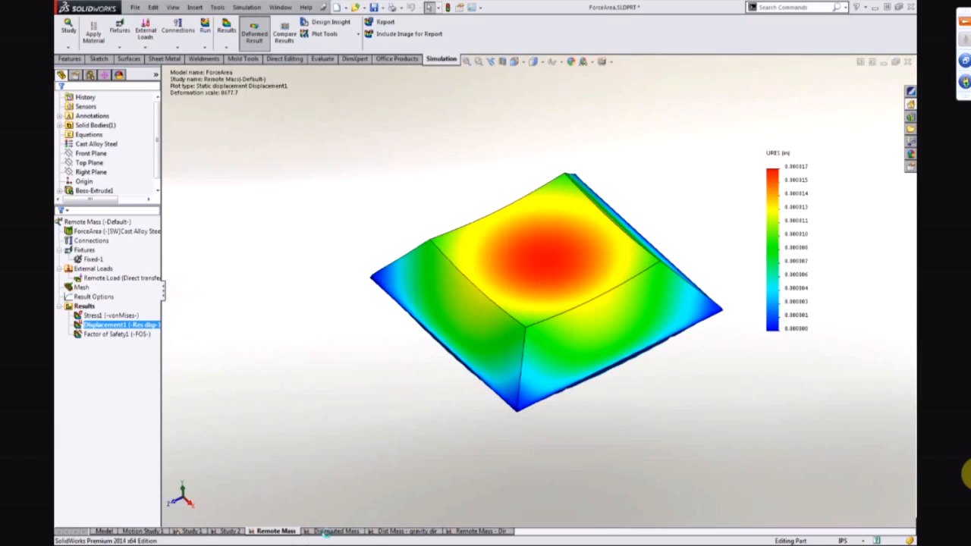
- Switch to the Distributed Mass study, review the definition of its distributed mass load and close it without changes
{"action": "left_click", "coordinate": [332, 531]}
{"action": "mouse_move", "coordinate": [512, 383]}
{"action": "middle_mouse_down"}
{"action": "mouse_move", "coordinate": [515, 373]}
{"action": "mouse_move", "coordinate": [513, 384]}
{"action": "middle_mouse_up"}
{"action": "scroll", "coordinate": [651, 194], "scroll_direction": "down", "scroll_amount": 2}
{"action": "right_click", "coordinate": [126, 277]}
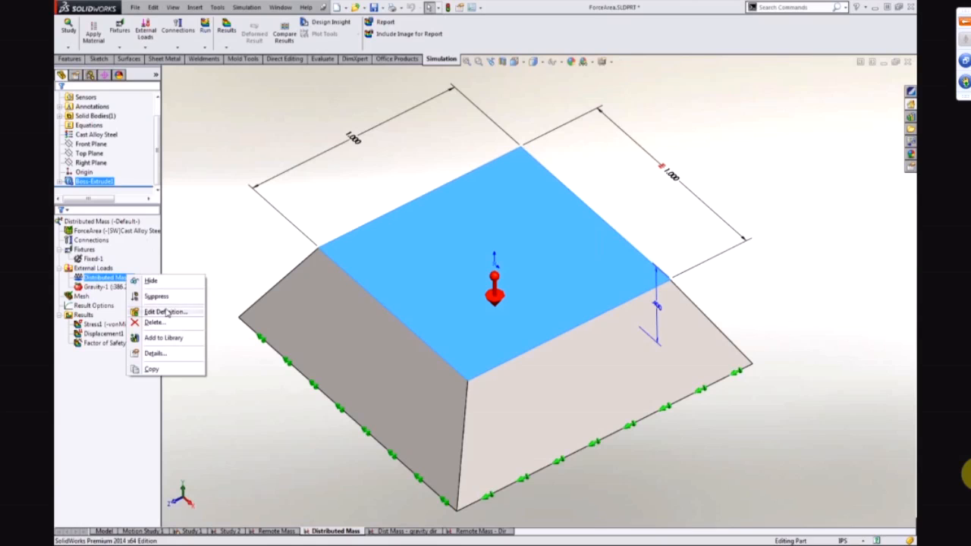
{"action": "left_click", "coordinate": [165, 312]}
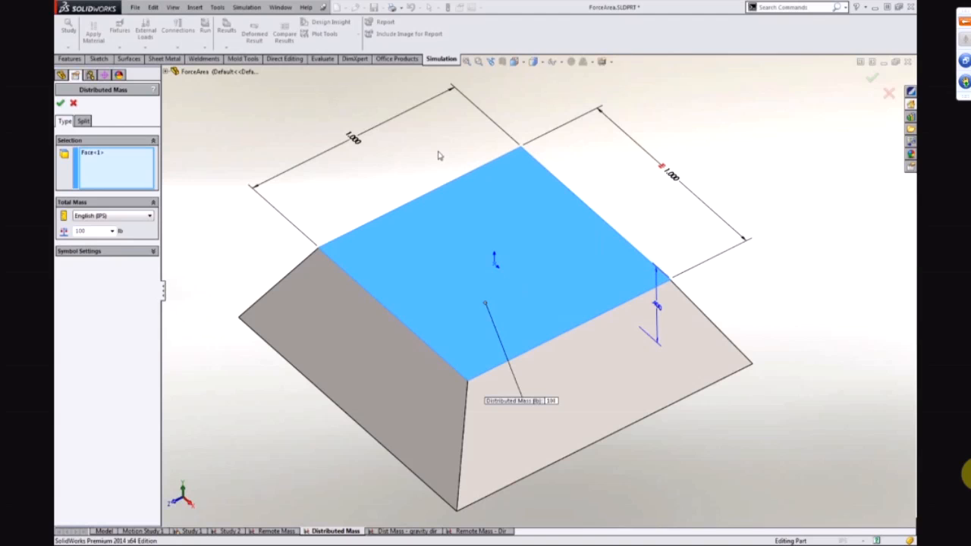
{"action": "left_click", "coordinate": [73, 104]}
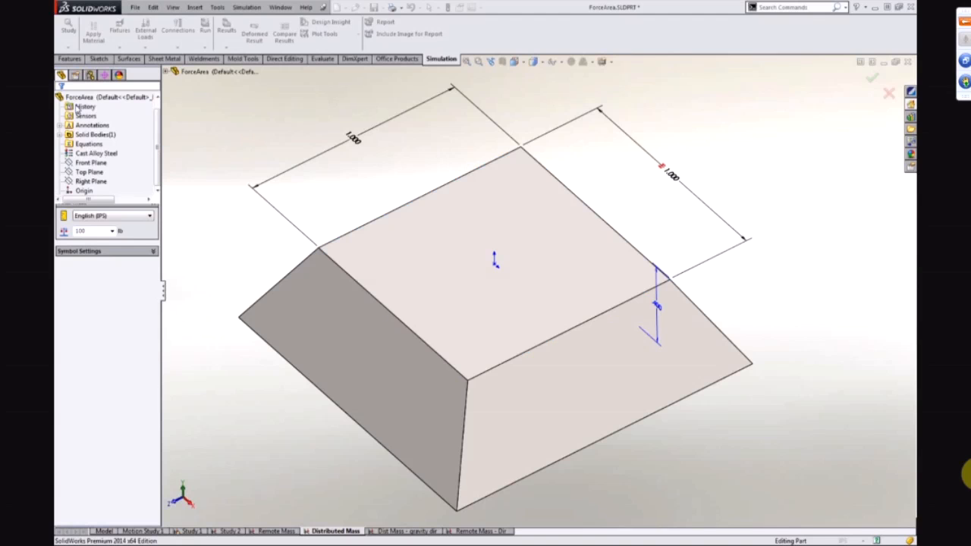
{"action": "left_click", "coordinate": [340, 241]}
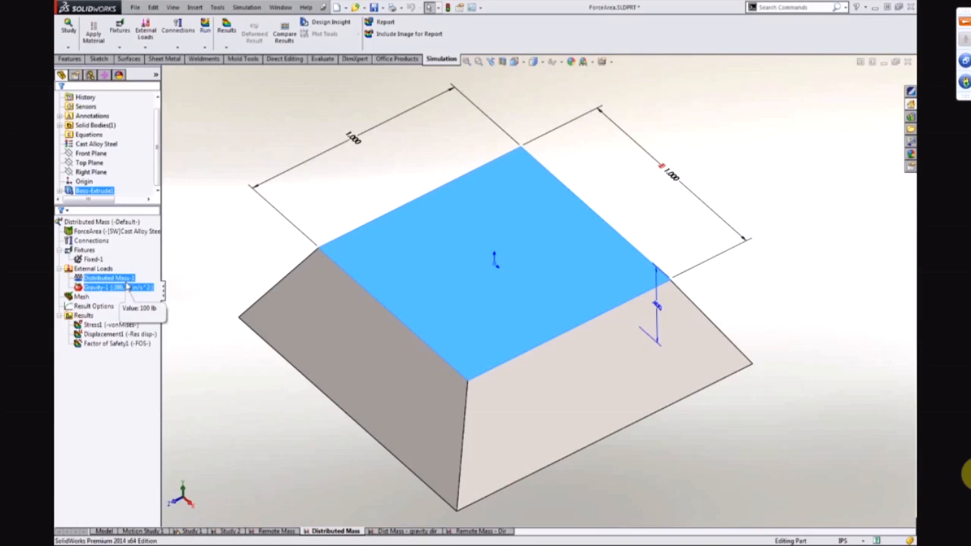
- Review the gravity load definition without changing it, and display the displacement plot of the Distributed Mass study
{"action": "left_click", "coordinate": [126, 287]}
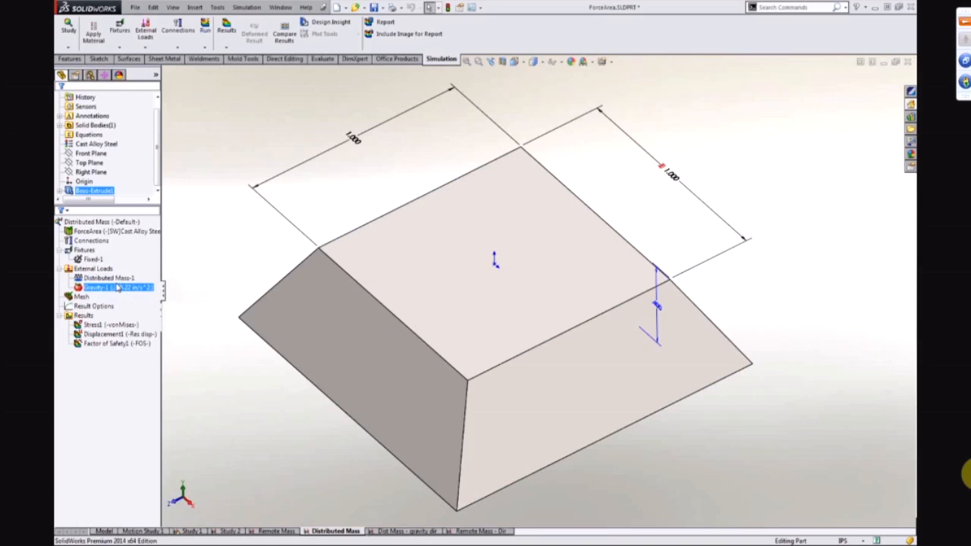
{"action": "right_click", "coordinate": [115, 286]}
{"action": "left_click", "coordinate": [169, 322]}
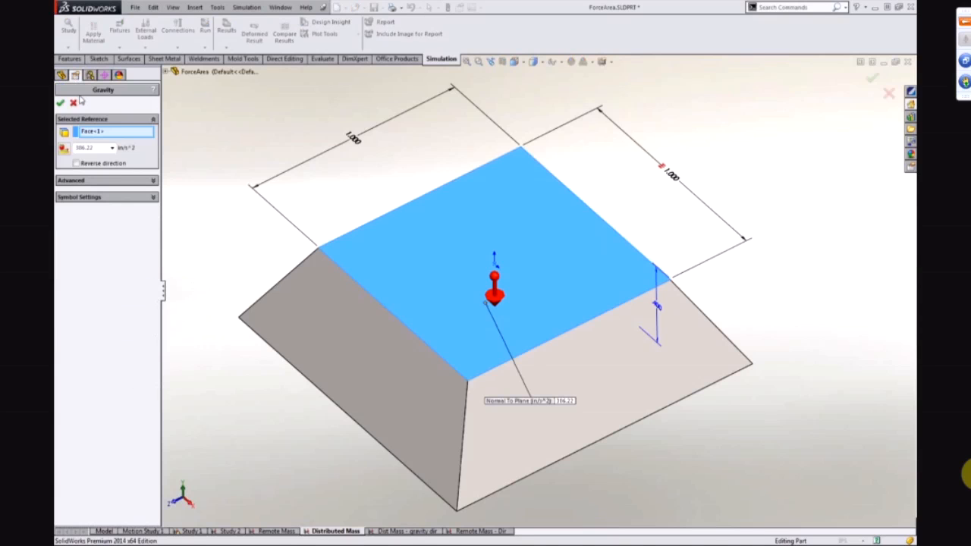
{"action": "left_click", "coordinate": [76, 102]}
{"action": "left_click", "coordinate": [120, 334]}
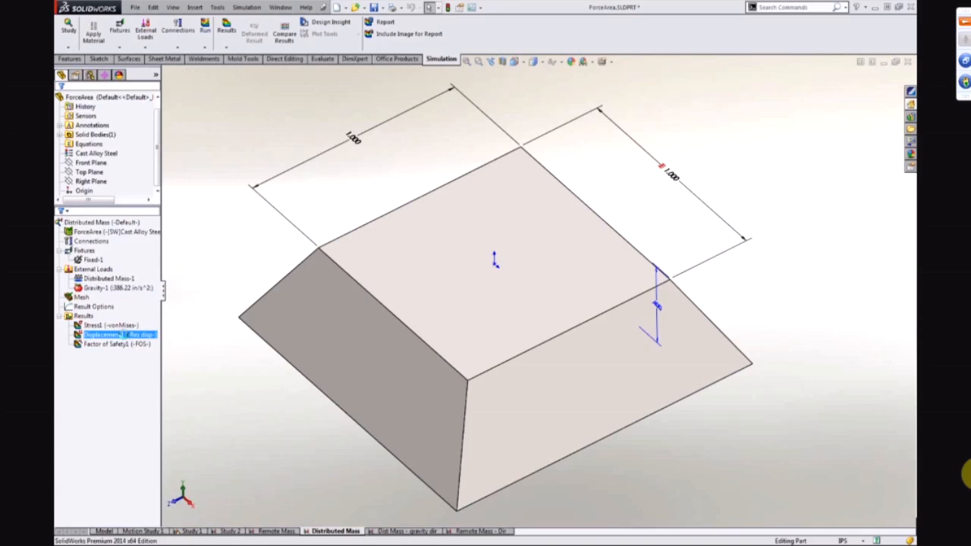
{"action": "middle_click_drag", "start_coordinate": [806, 381], "coordinate": [800, 176]}
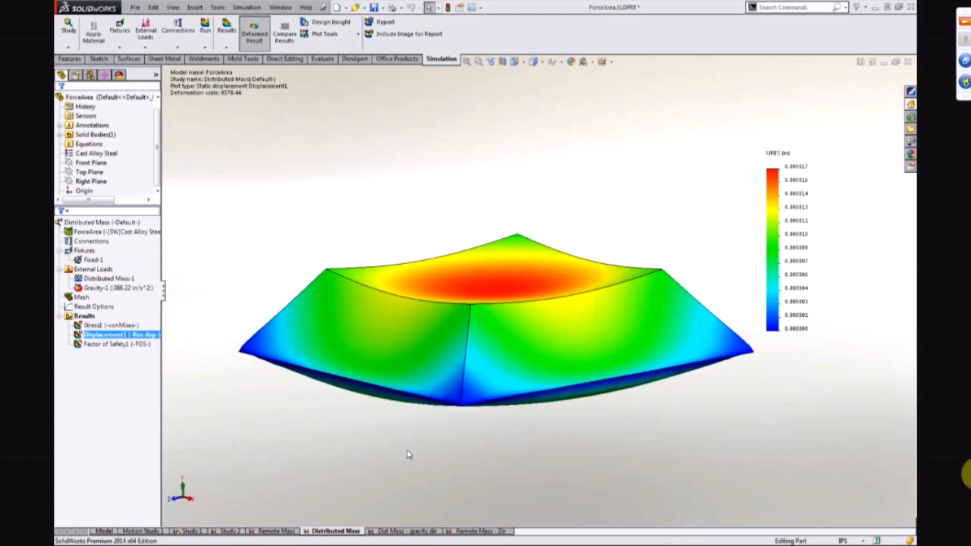
- Switch to the Remote Mass - Dir study, examine its sideways remote load and display the displacement plot
{"action": "left_click", "coordinate": [486, 532]}
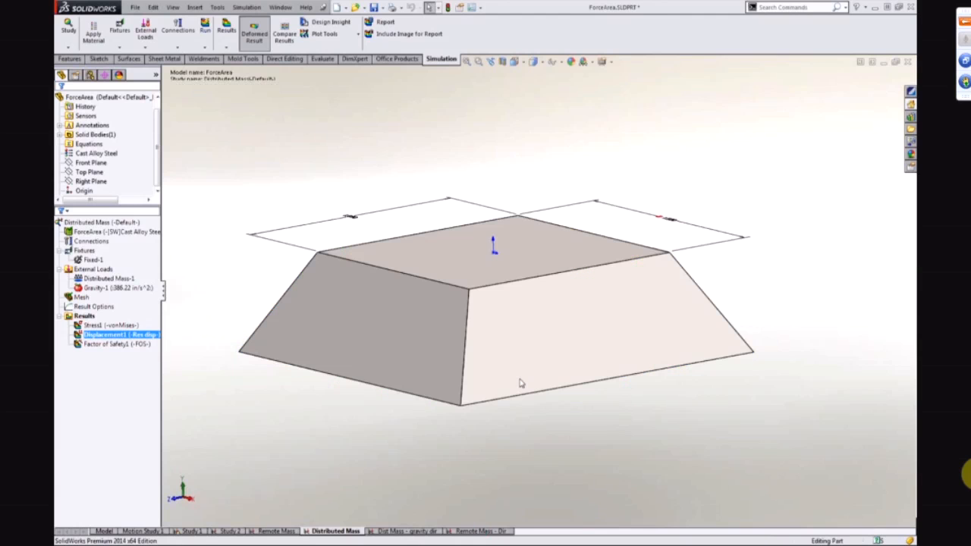
{"action": "middle_click_drag", "start_coordinate": [603, 474], "coordinate": [605, 264]}
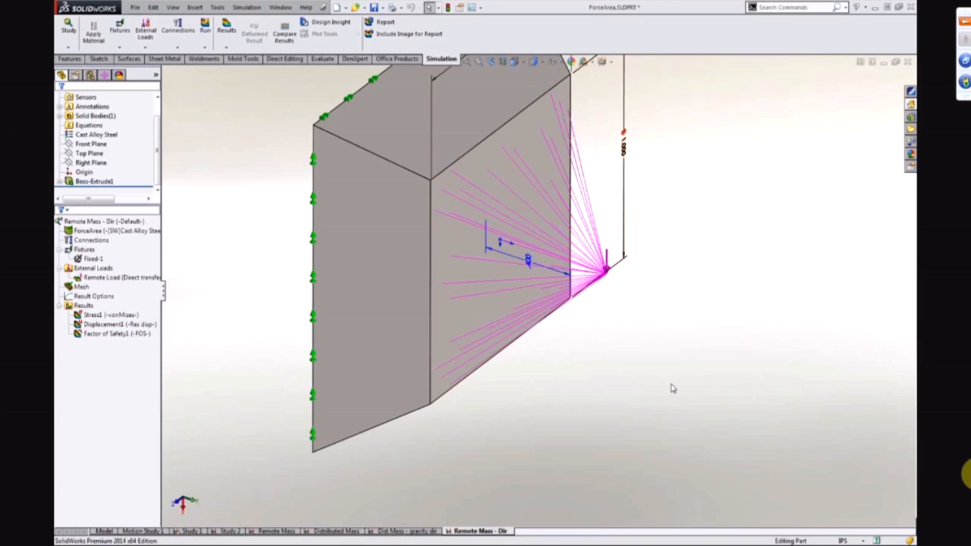
{"action": "middle_click_drag", "start_coordinate": [671, 389], "coordinate": [660, 252]}
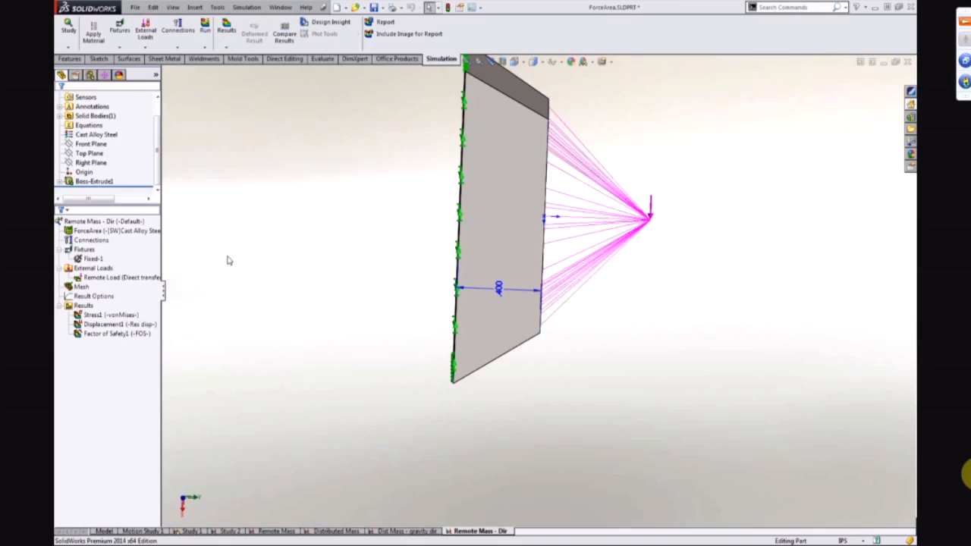
{"action": "left_click", "coordinate": [141, 326]}
{"action": "mouse_move", "coordinate": [702, 377]}
{"action": "middle_mouse_down"}
{"action": "mouse_move", "coordinate": [643, 345]}
{"action": "mouse_move", "coordinate": [695, 372]}
{"action": "mouse_move", "coordinate": [705, 390]}
{"action": "mouse_move", "coordinate": [705, 374]}
{"action": "middle_mouse_up"}
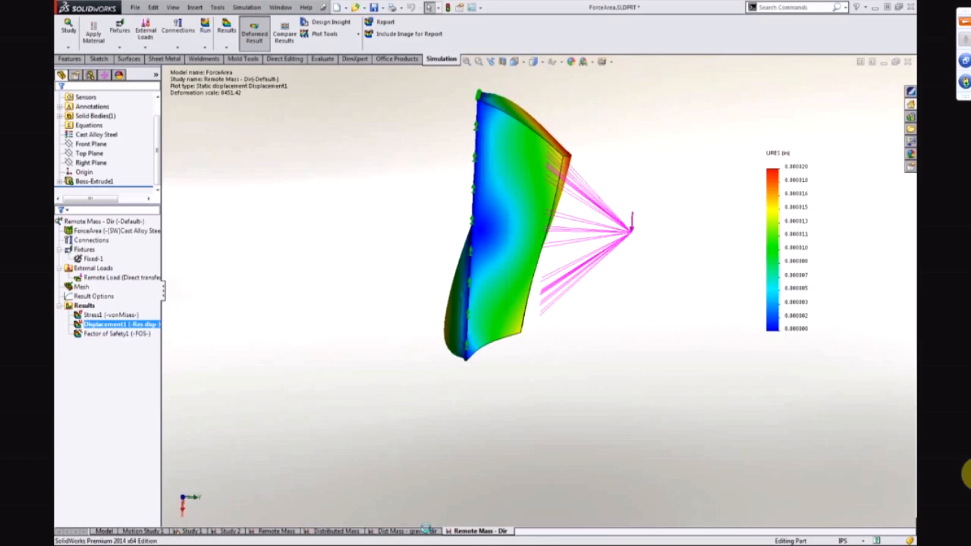
- Switch to the Dist Mass - gravity dir study, display its displacement plot and examine the deformed block
{"action": "left_click", "coordinate": [427, 530]}
{"action": "middle_click_drag", "start_coordinate": [468, 463], "coordinate": [334, 410]}
{"action": "left_click", "coordinate": [108, 278]}
{"action": "double_click", "coordinate": [113, 333]}
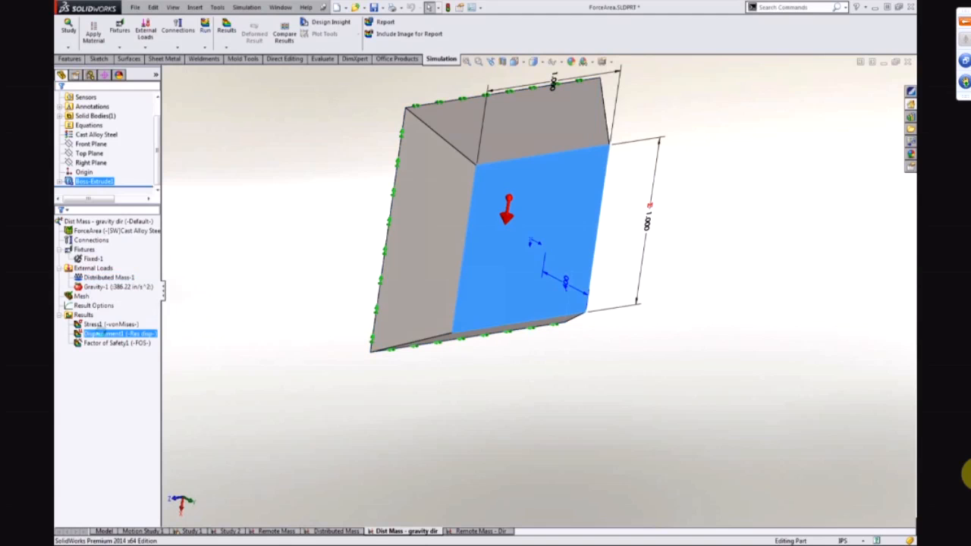
{"action": "middle_click_drag", "start_coordinate": [529, 391], "coordinate": [452, 409]}
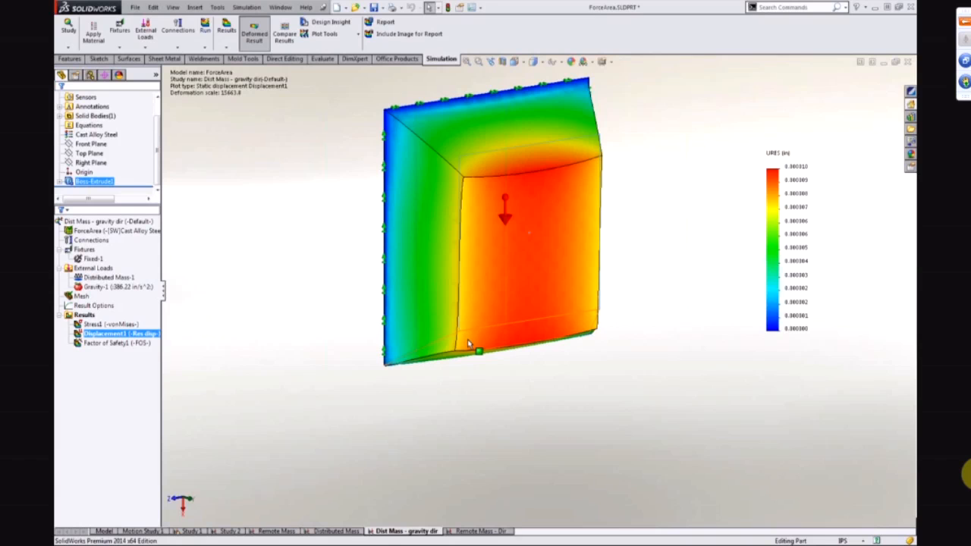
{"action": "middle_click_drag", "start_coordinate": [494, 342], "coordinate": [552, 223]}
{"action": "scroll", "coordinate": [608, 296], "scroll_direction": "down", "scroll_amount": 4}
{"action": "scroll", "coordinate": [487, 332], "scroll_direction": "up", "scroll_amount": 2}
{"action": "scroll", "coordinate": [513, 319], "scroll_direction": "up", "scroll_amount": 2}
{"action": "middle_click_drag", "start_coordinate": [349, 304], "coordinate": [558, 319], "text": "ctrl"}
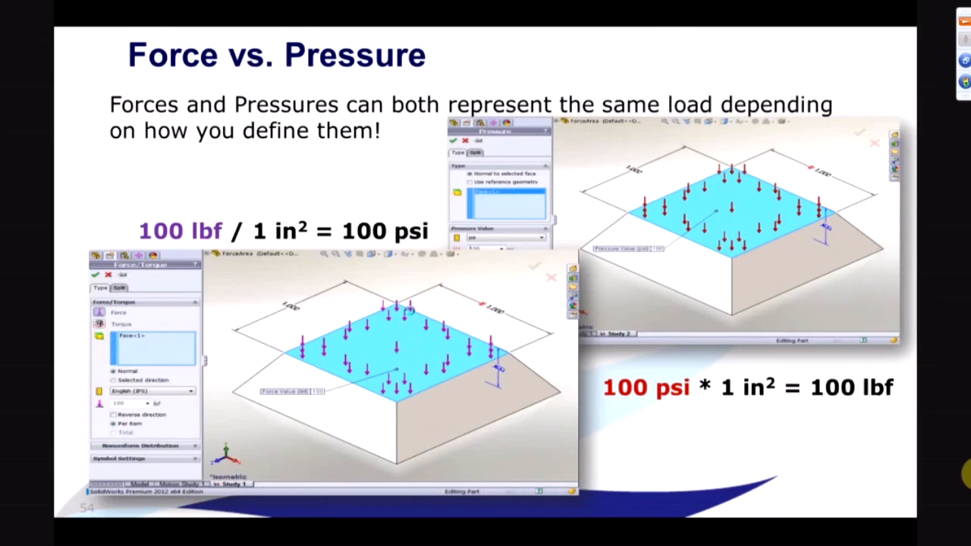
- Return from the slides to SOLIDWORKS and open the Solved study of Tank Support Assembly.SLDASM
{"action": "left_click", "coordinate": [409, 310]}
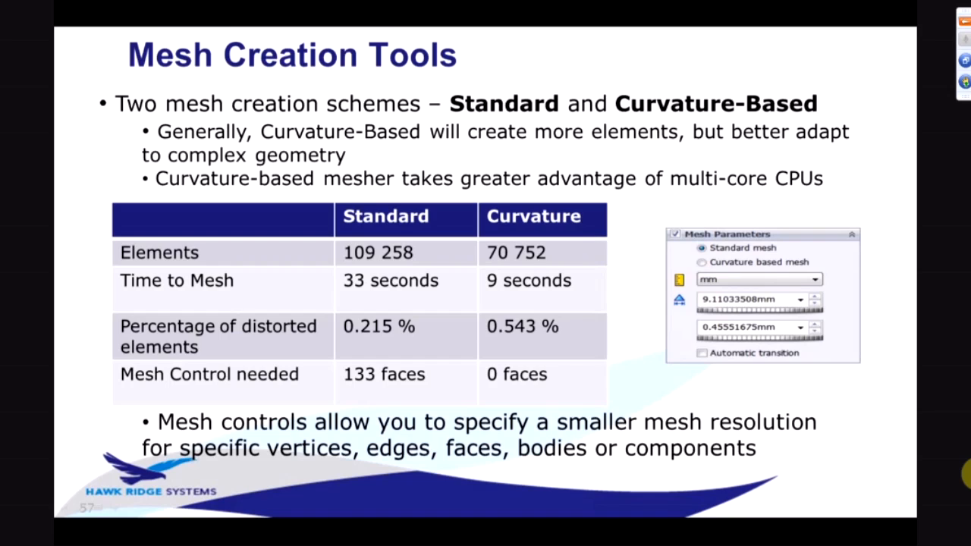
{"action": "key", "text": "alt+Tab"}
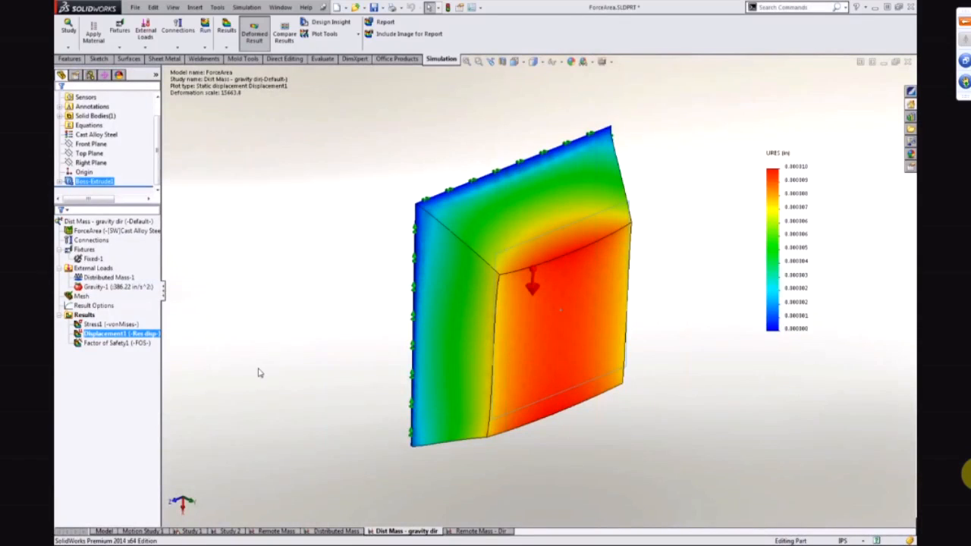
{"action": "left_click", "coordinate": [280, 6]}
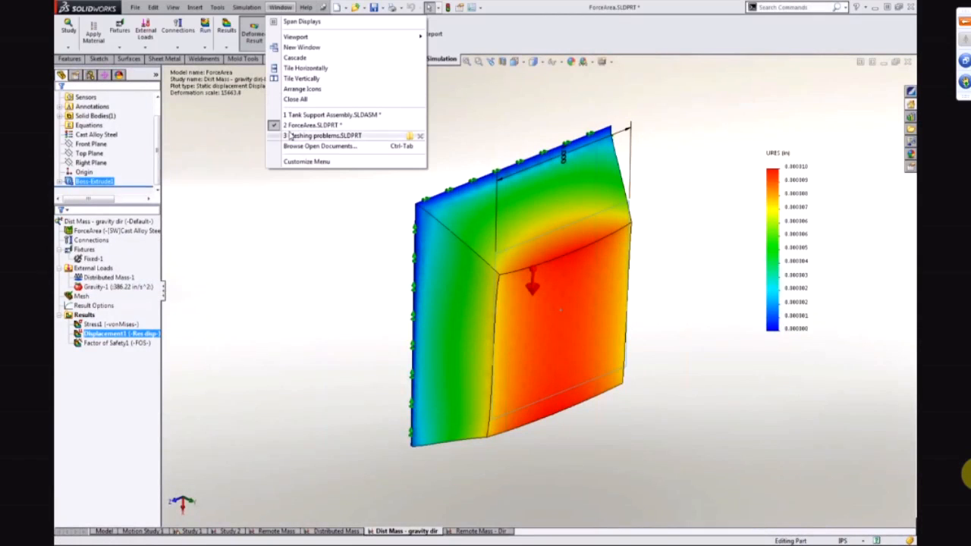
{"action": "left_click", "coordinate": [345, 115]}
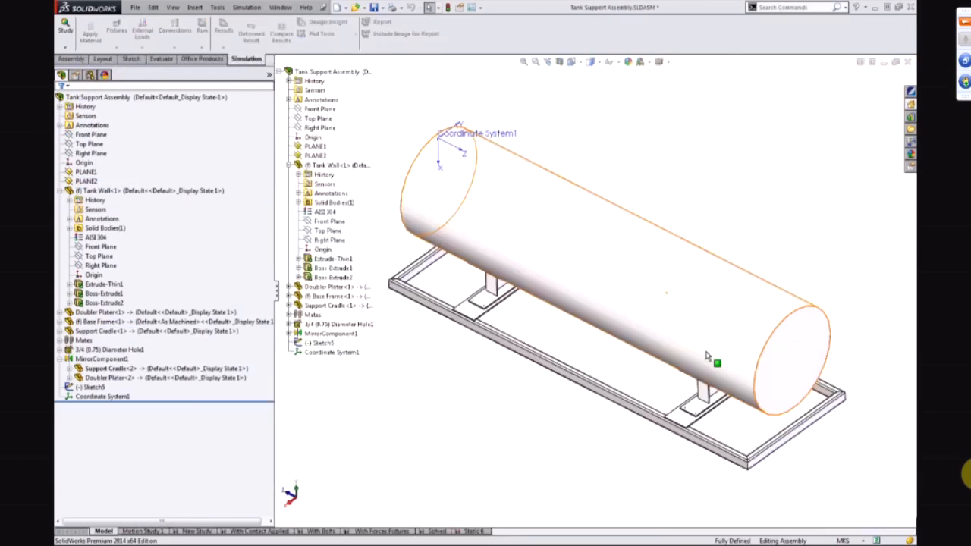
{"action": "left_click", "coordinate": [436, 531]}
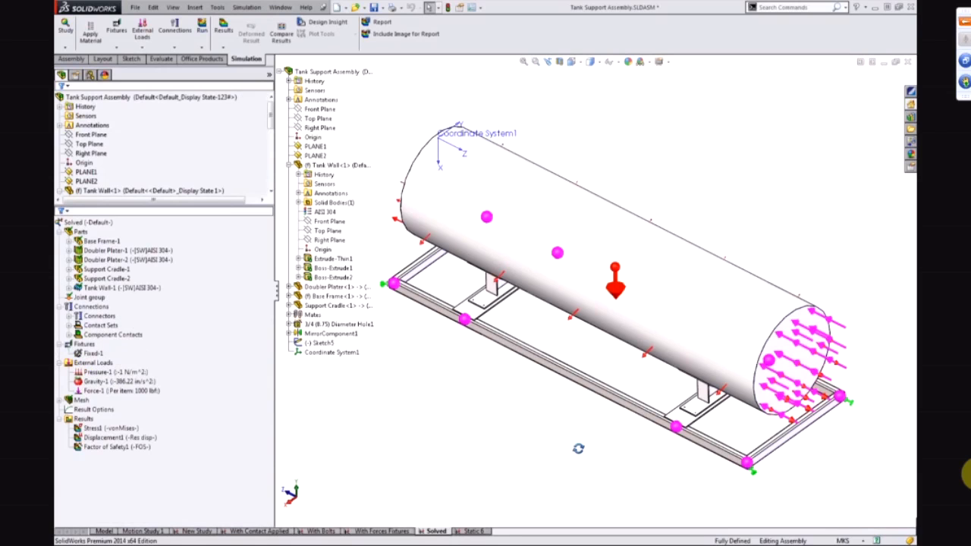
{"action": "middle_click_drag", "start_coordinate": [579, 449], "coordinate": [582, 451]}
- Open the tank's nonuniform pressure load, inspect its first face and X coefficient, and accept the definition unchanged
{"action": "left_click", "coordinate": [110, 372]}
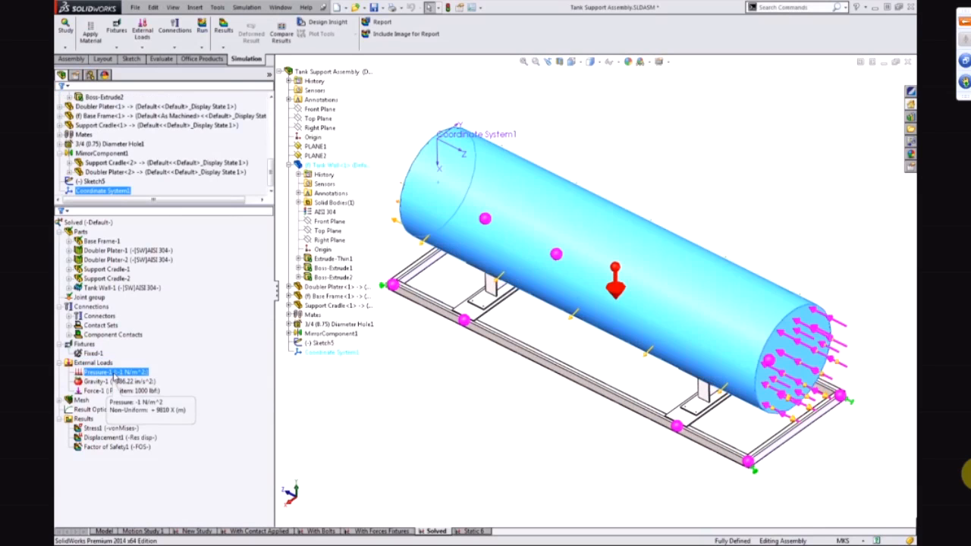
{"action": "right_click", "coordinate": [113, 374]}
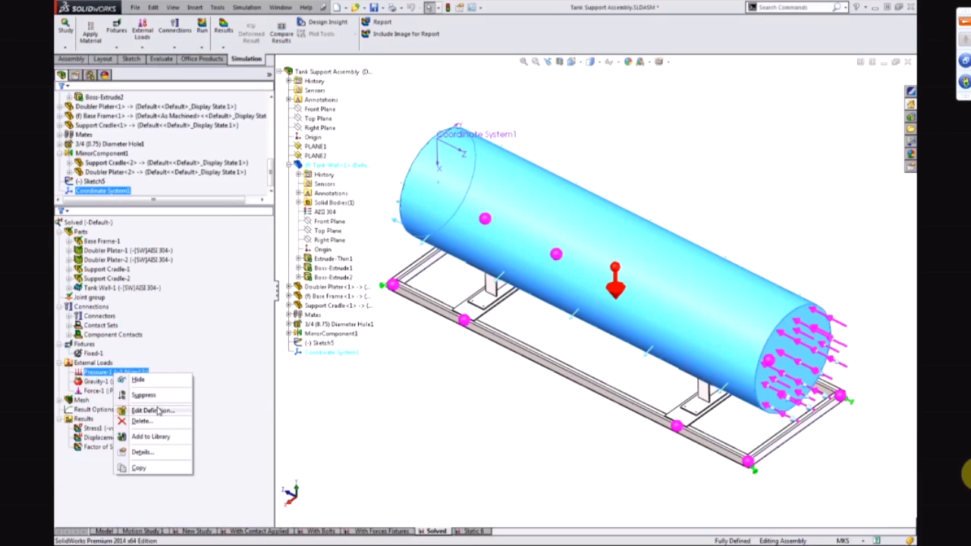
{"action": "left_click", "coordinate": [157, 411]}
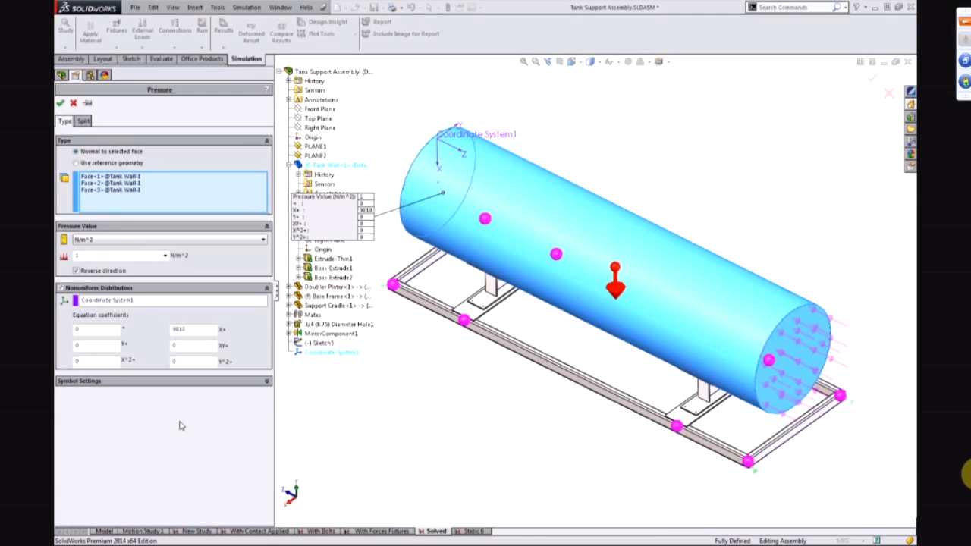
{"action": "left_click", "coordinate": [136, 177]}
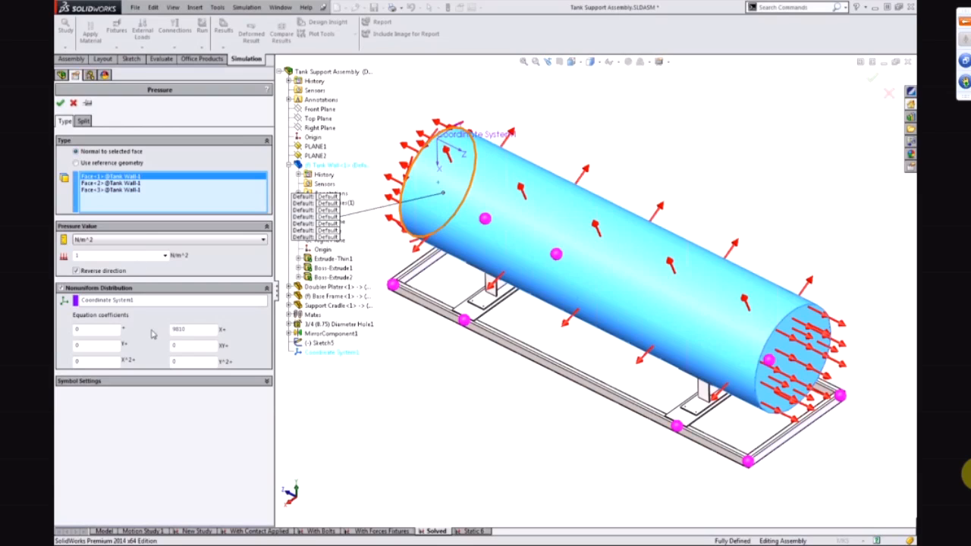
{"action": "left_click", "coordinate": [193, 332]}
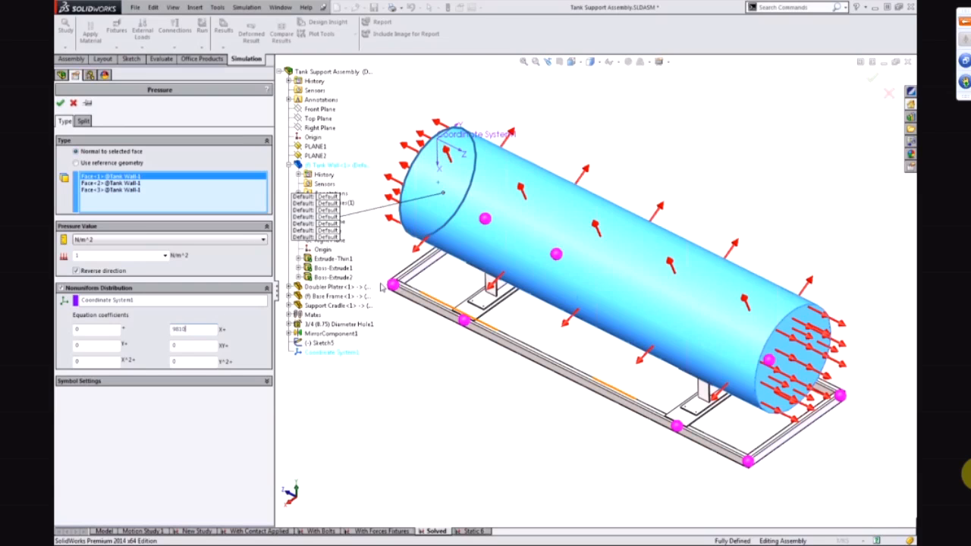
{"action": "left_click", "coordinate": [61, 104]}
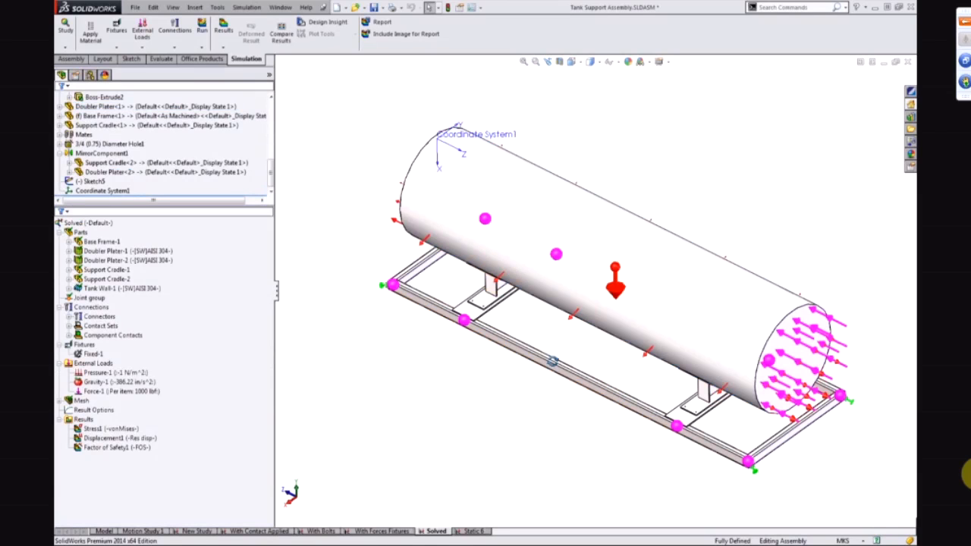
- Examine the pressure arrows on the tank's end face and wall from the side and from an isometric viewpoint
{"action": "middle_click_drag", "start_coordinate": [546, 296], "coordinate": [394, 340]}
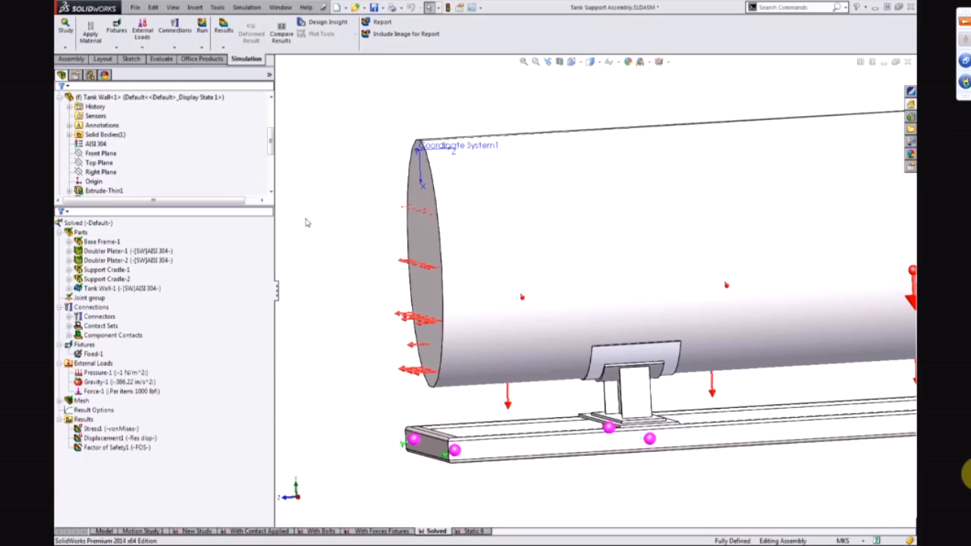
{"action": "key", "text": "ctrl+7"}
{"action": "middle_click_drag", "start_coordinate": [734, 295], "coordinate": [704, 326]}
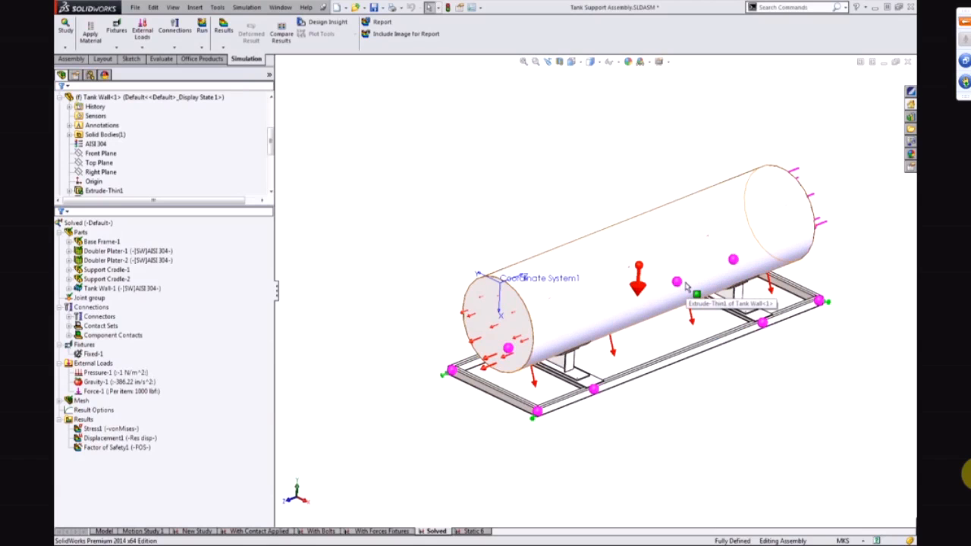
{"action": "left_click", "coordinate": [106, 447]}
{"action": "left_click", "coordinate": [63, 444]}
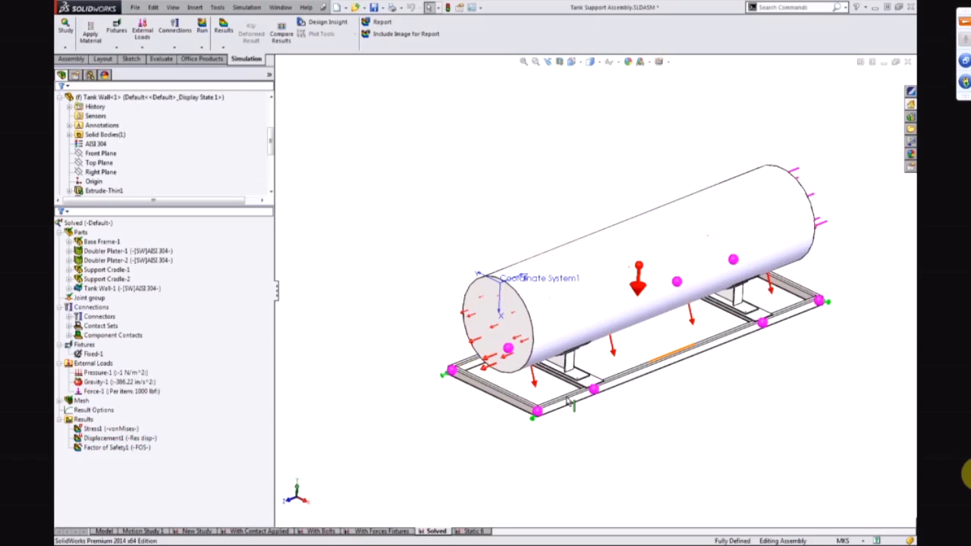
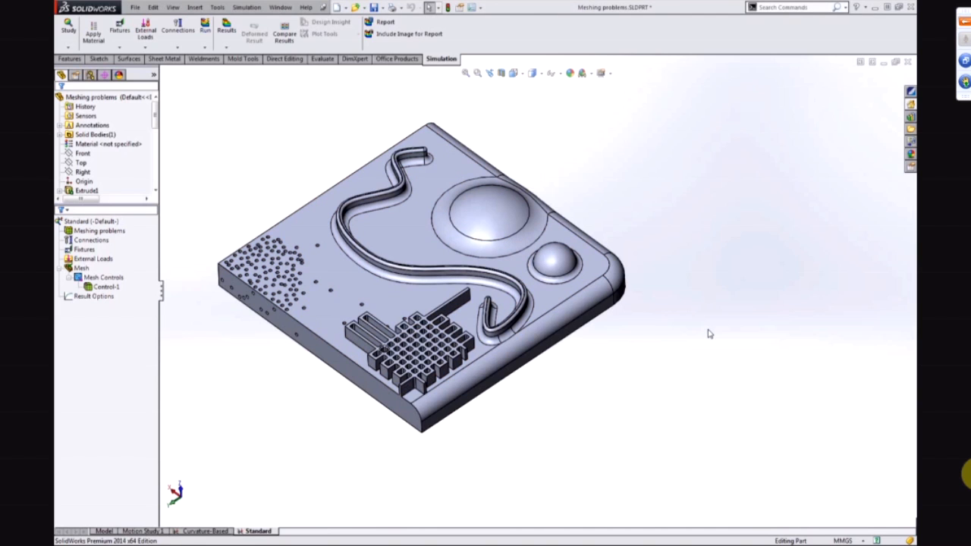
- Close the Meshing problems part and return to Tank Support Assembly
{"action": "scroll", "coordinate": [384, 305], "scroll_direction": "up", "scroll_amount": 5}
{"action": "scroll", "coordinate": [378, 306], "scroll_direction": "down", "scroll_amount": 5}
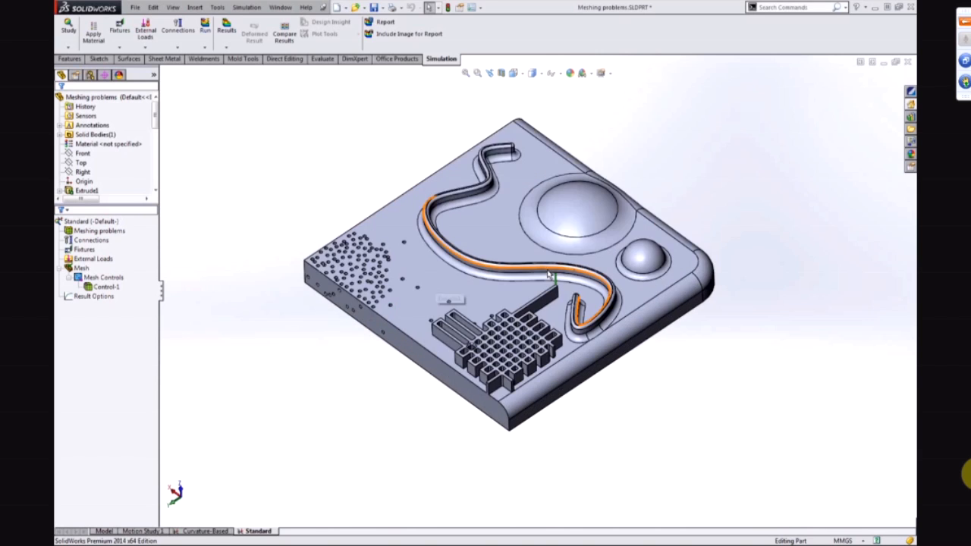
{"action": "middle_click_drag", "start_coordinate": [534, 281], "coordinate": [521, 296]}
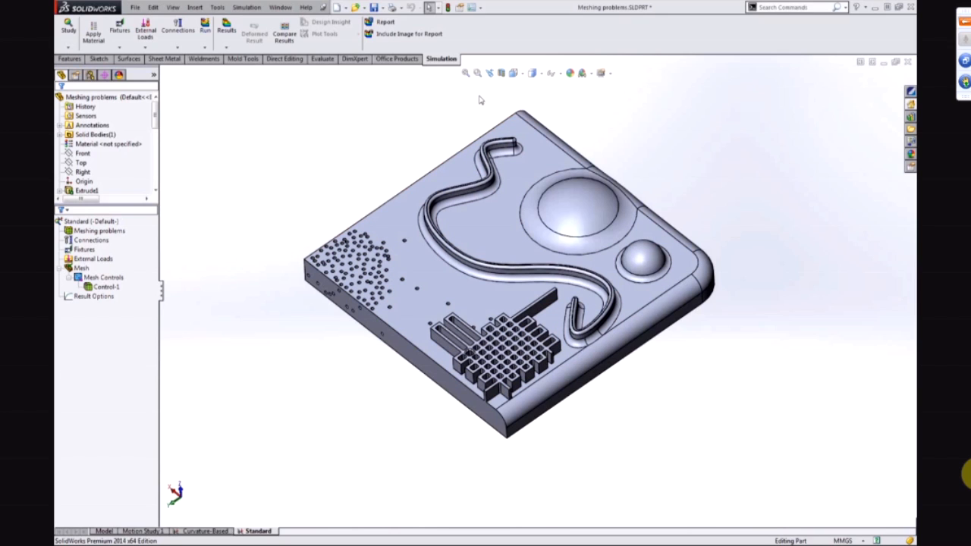
{"action": "left_click", "coordinate": [907, 62]}
{"action": "left_click", "coordinate": [497, 295]}
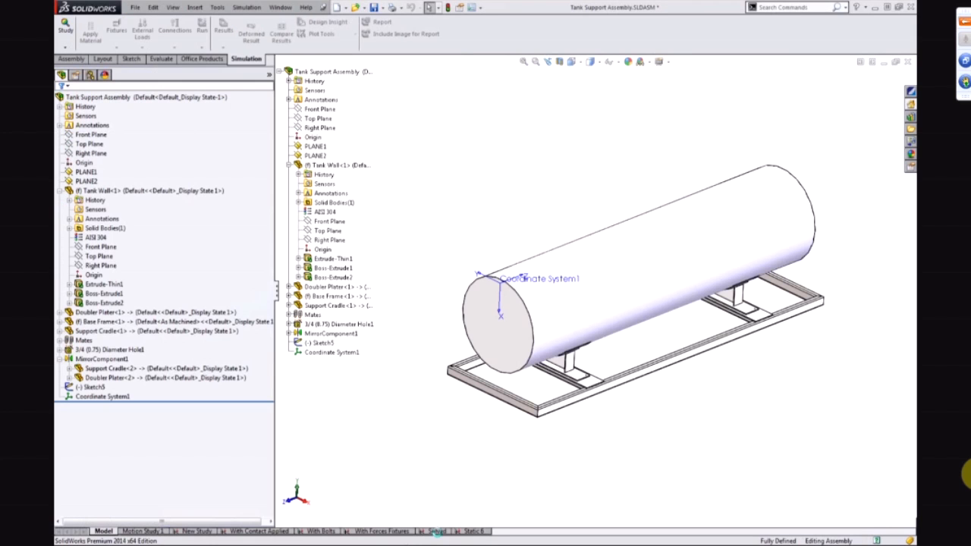
- Open the Solved study of the tank assembly and display its von Mises stress plot, Stress1
{"action": "left_click", "coordinate": [439, 531]}
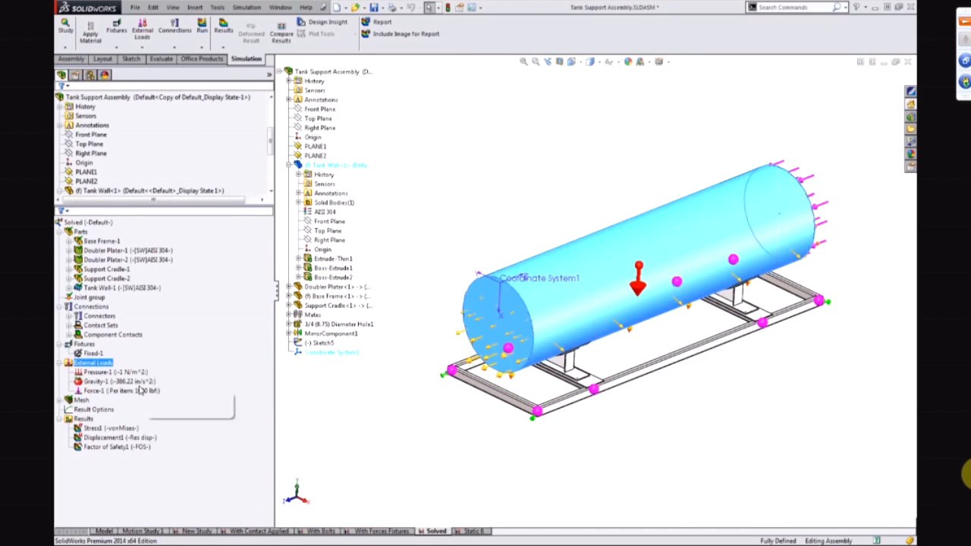
{"action": "left_click", "coordinate": [113, 428]}
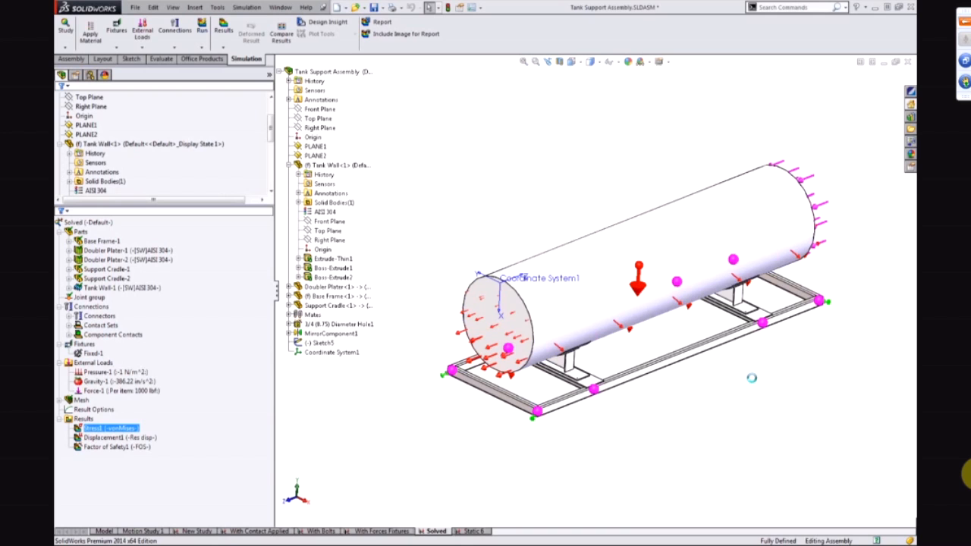
{"action": "middle_click_drag", "start_coordinate": [733, 399], "coordinate": [702, 375]}
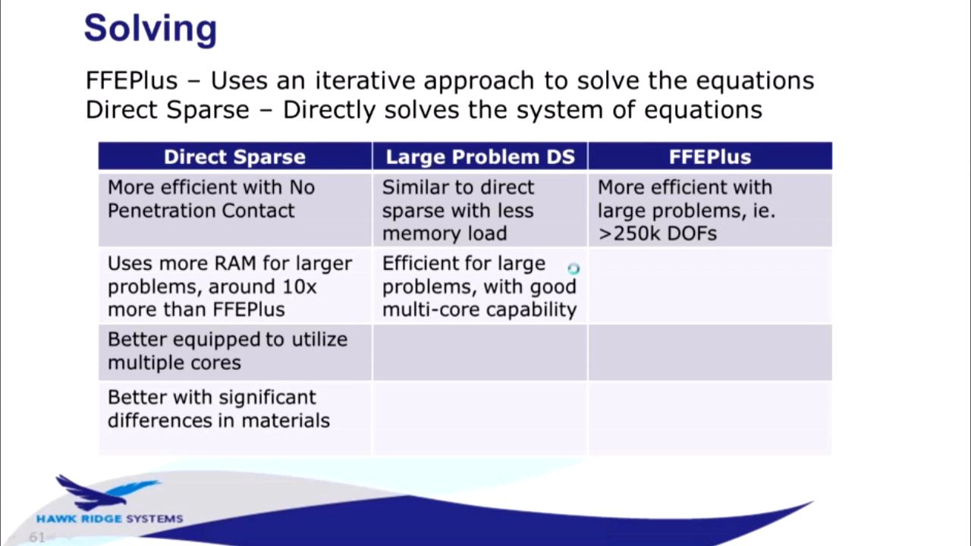
{"action": "left_click", "coordinate": [573, 268]}
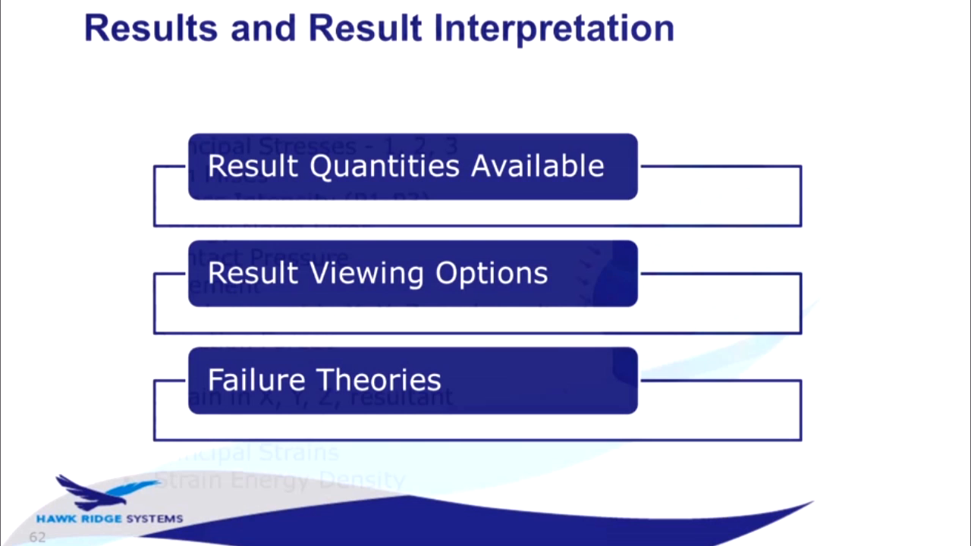
{"action": "key", "text": "Right"}
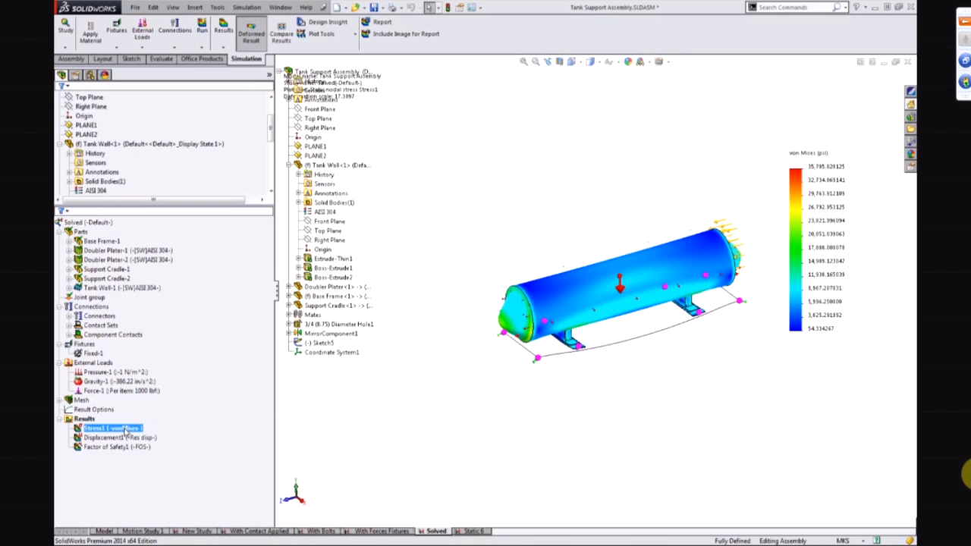
- Edit the Stress1 plot definition so it shows P1: 1st Principal Stress instead of von Mises stress
{"action": "right_click", "coordinate": [125, 431]}
{"action": "left_click", "coordinate": [196, 325]}
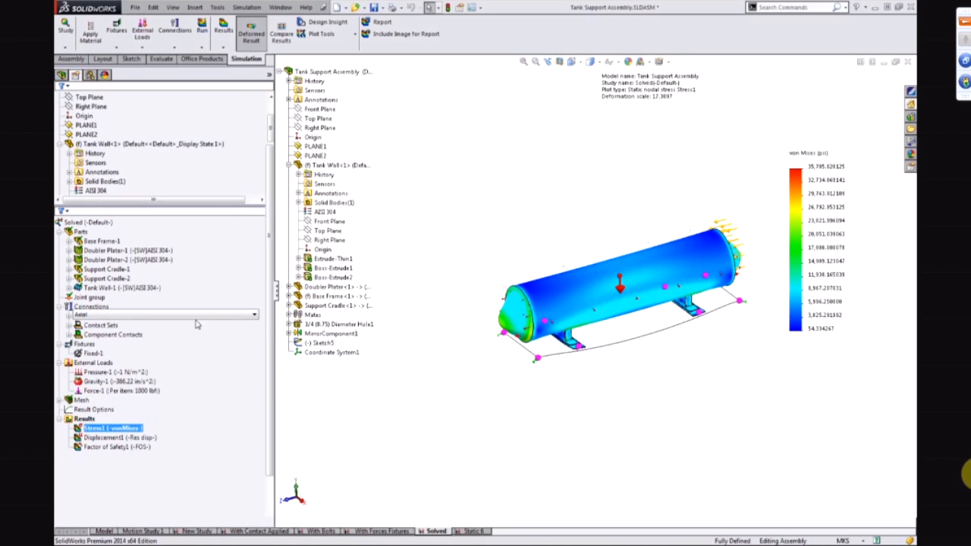
{"action": "left_click", "coordinate": [114, 176]}
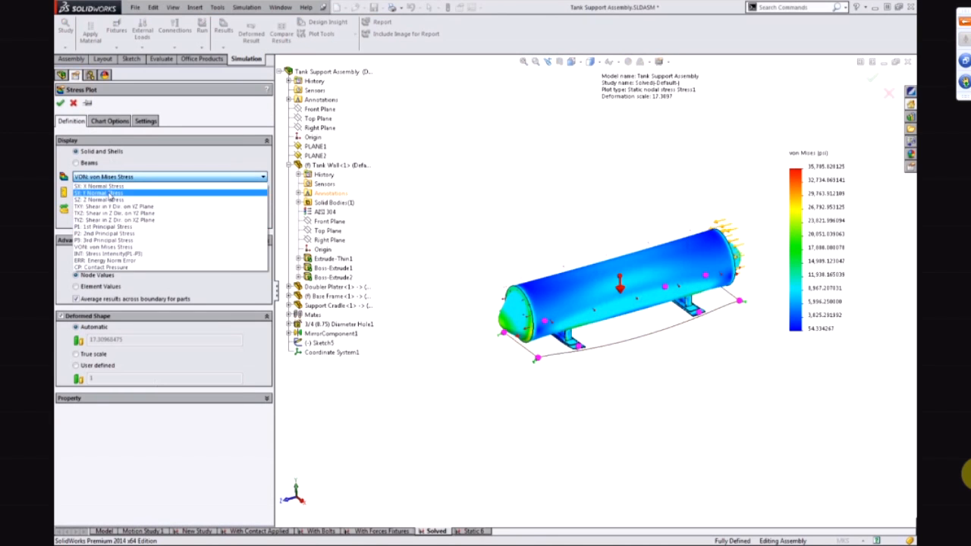
{"action": "left_click", "coordinate": [112, 195]}
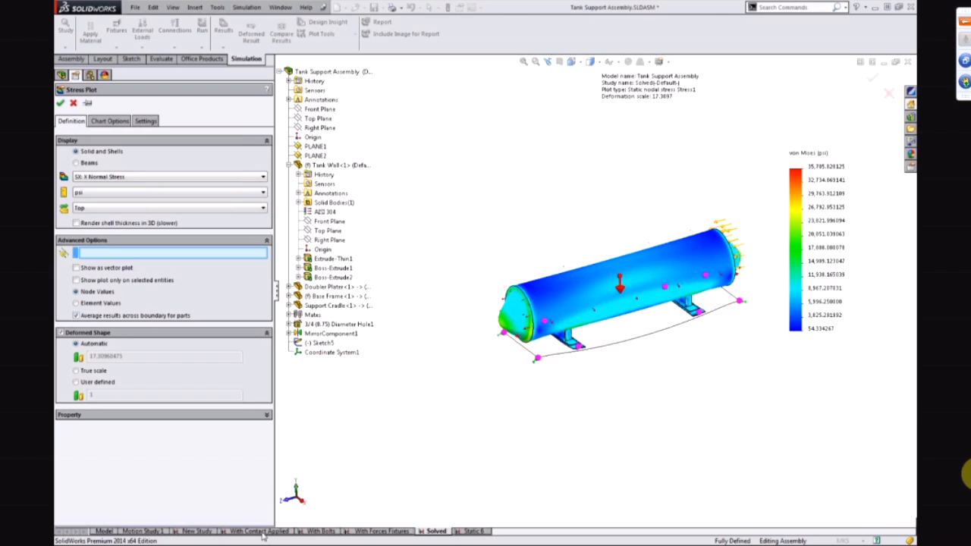
{"action": "left_click", "coordinate": [152, 179]}
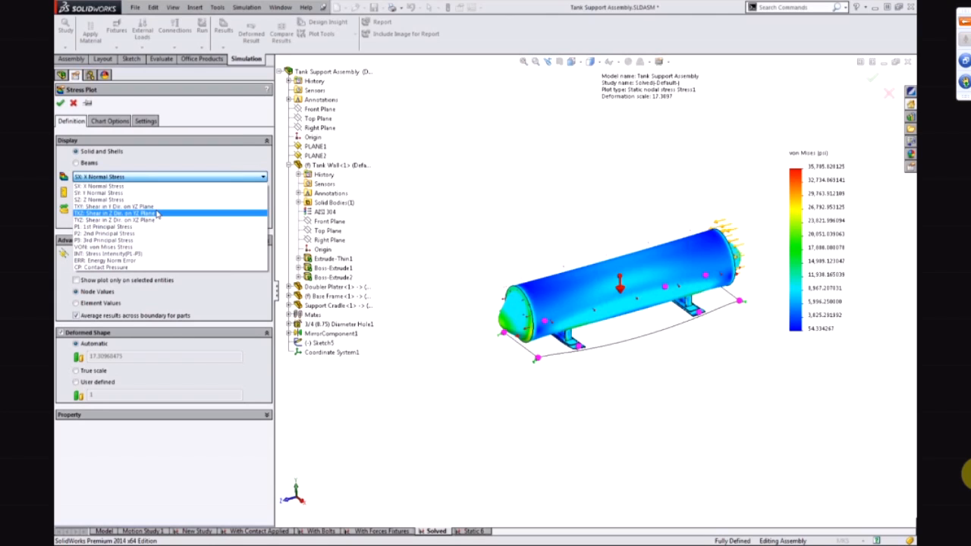
{"action": "left_click", "coordinate": [125, 226]}
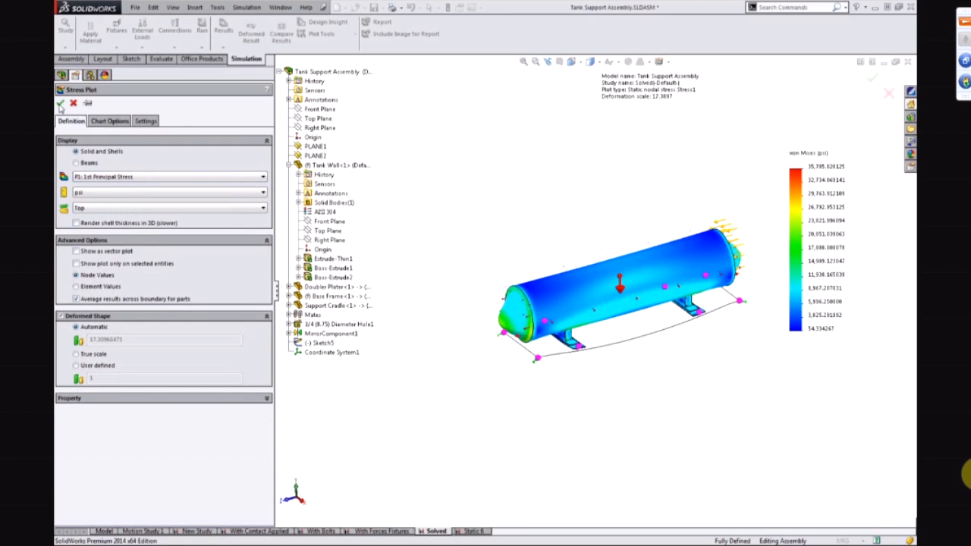
{"action": "left_click", "coordinate": [60, 104]}
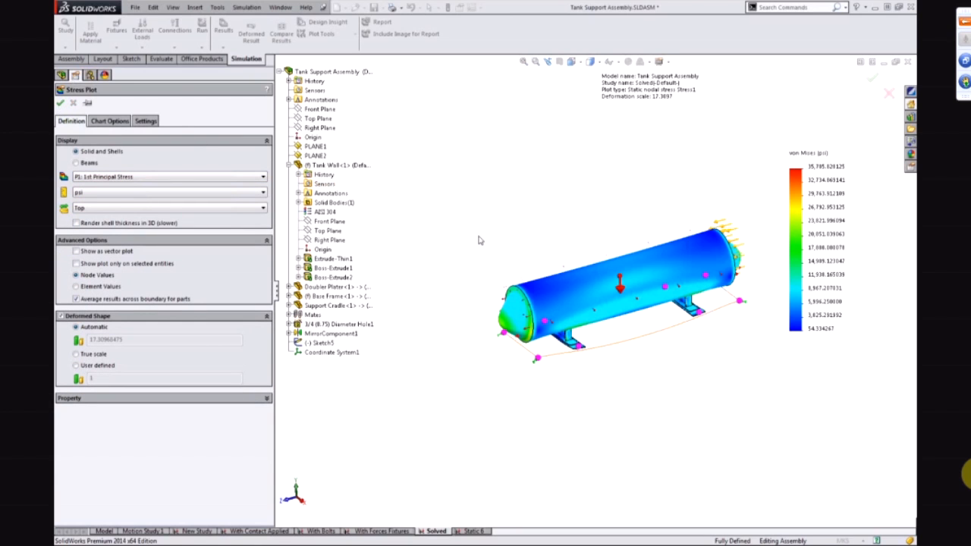
- Hide the load, fixture and connector symbols displayed over the tank's 1st principal stress plot
{"action": "middle_click_drag", "start_coordinate": [691, 366], "coordinate": [658, 360]}
{"action": "scroll", "coordinate": [660, 368], "scroll_direction": "down", "scroll_amount": 2}
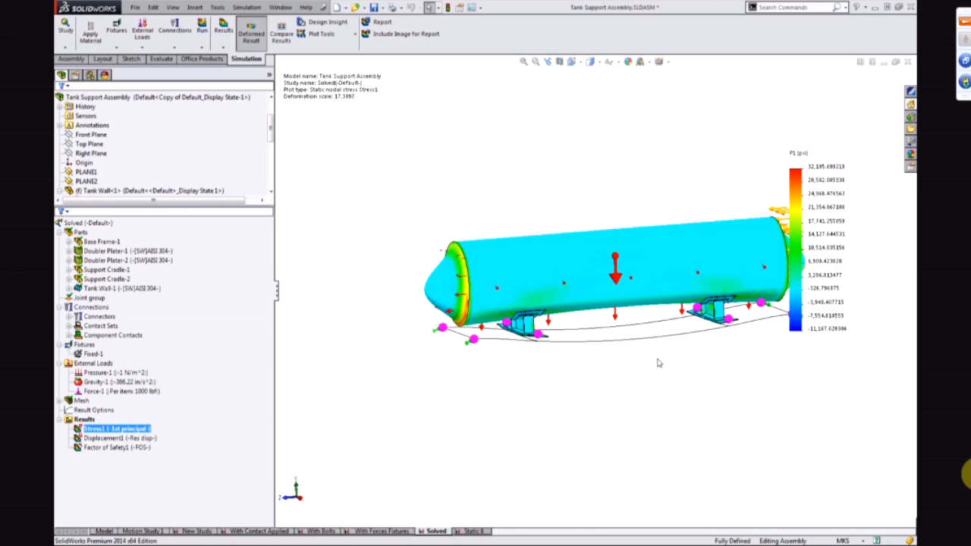
{"action": "left_click", "coordinate": [609, 285]}
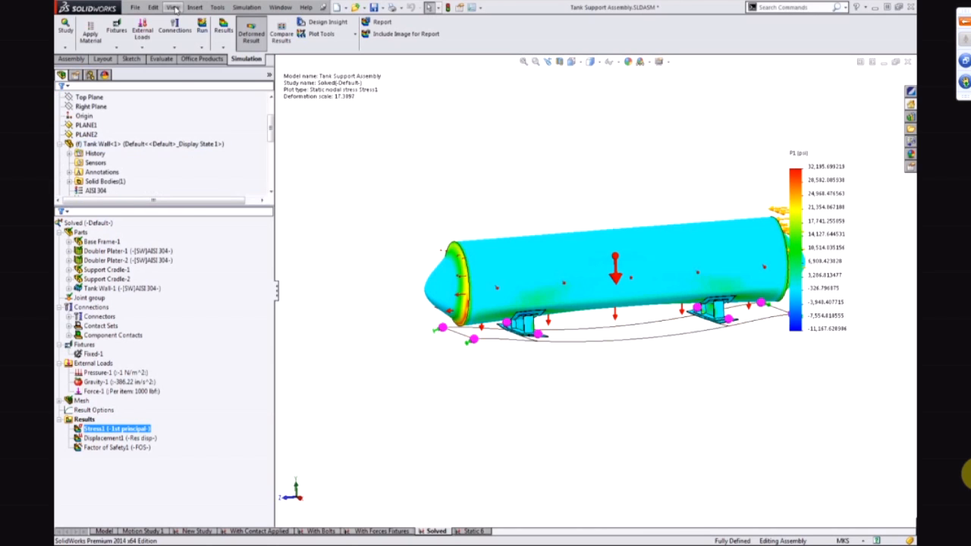
{"action": "left_click", "coordinate": [173, 6]}
{"action": "left_click", "coordinate": [231, 277]}
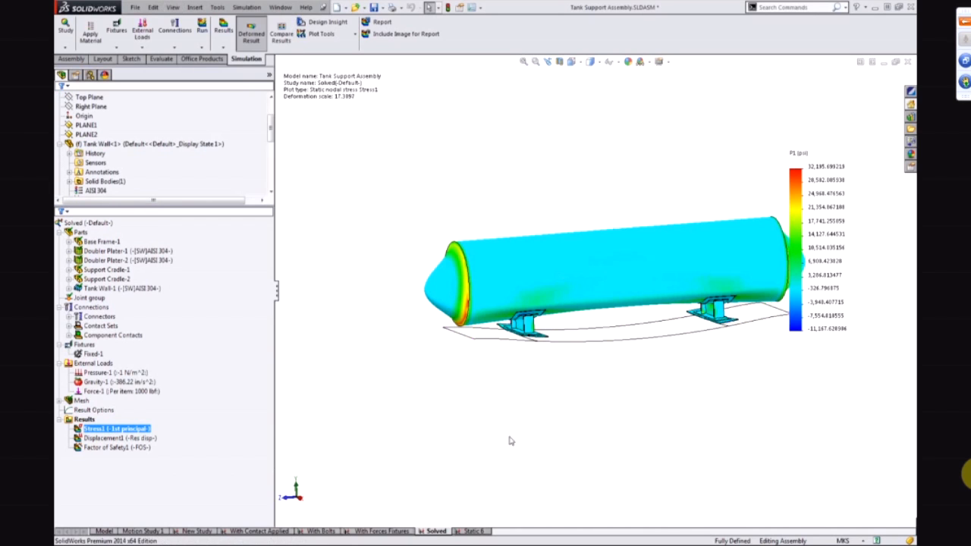
{"action": "middle_click_drag", "start_coordinate": [613, 302], "coordinate": [645, 235]}
- Show the 1st principal stress as a vector plot and examine the arrows around the tank's end face and cradles
{"action": "right_click", "coordinate": [145, 430]}
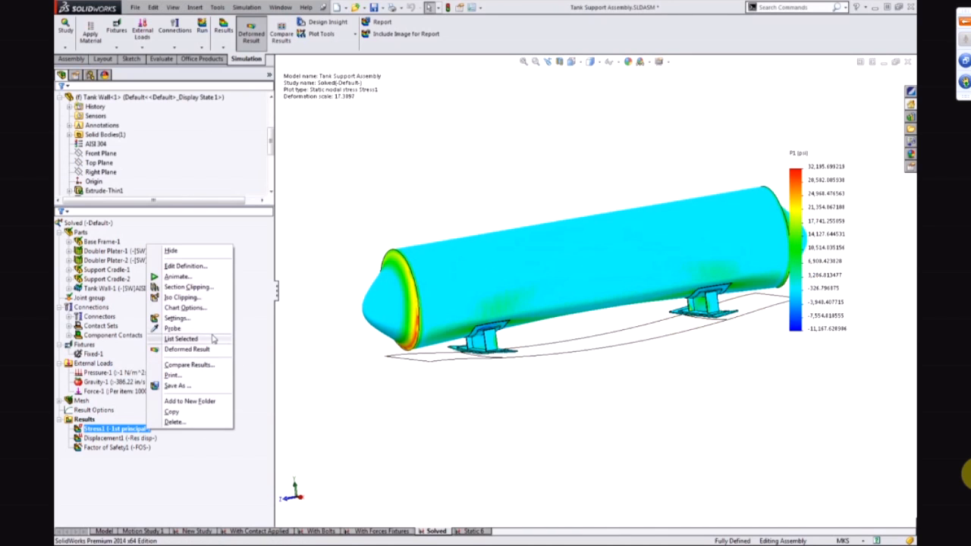
{"action": "left_click", "coordinate": [185, 265]}
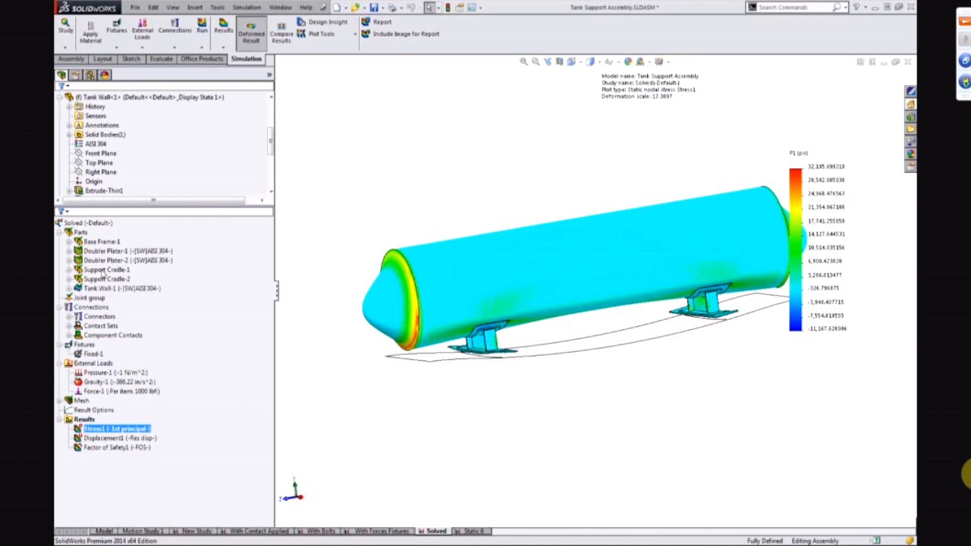
{"action": "left_click", "coordinate": [76, 251]}
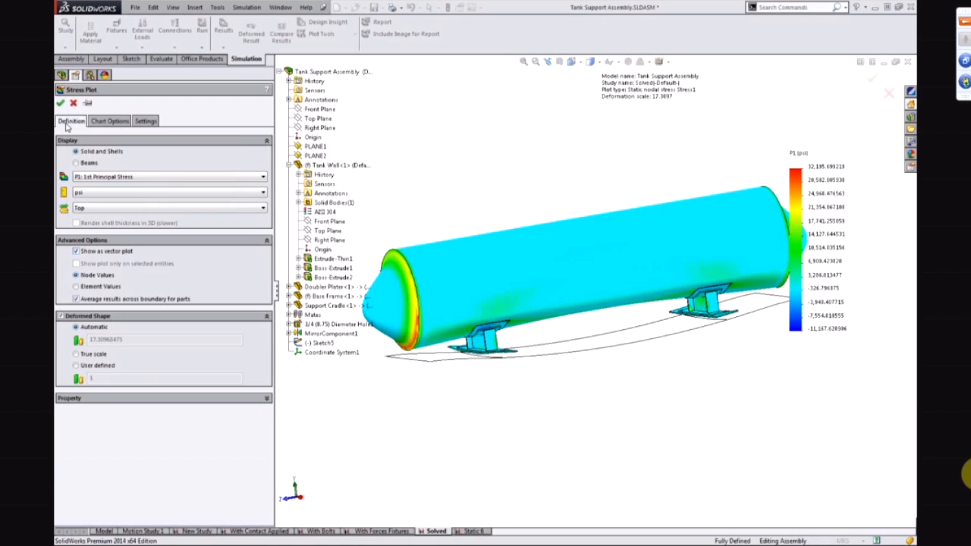
{"action": "left_click", "coordinate": [59, 103]}
{"action": "scroll", "coordinate": [445, 329], "scroll_direction": "down", "scroll_amount": 6}
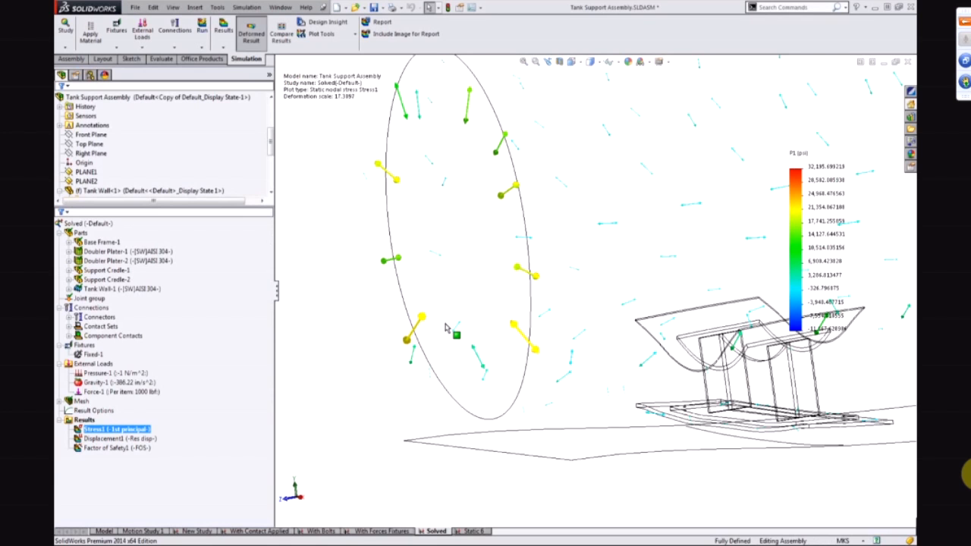
{"action": "middle_click_drag", "start_coordinate": [487, 336], "coordinate": [690, 278]}
{"action": "scroll", "coordinate": [576, 423], "scroll_direction": "up", "scroll_amount": 4}
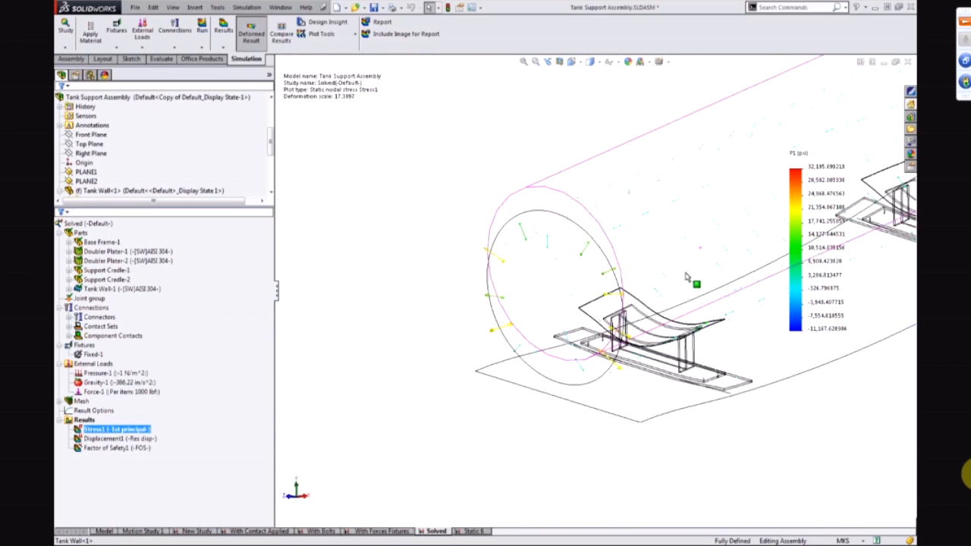
{"action": "scroll", "coordinate": [690, 278], "scroll_direction": "up", "scroll_amount": 2}
- Turn off the vector display in the Stress1 plot definition to restore the contour plot
{"action": "right_click", "coordinate": [120, 429]}
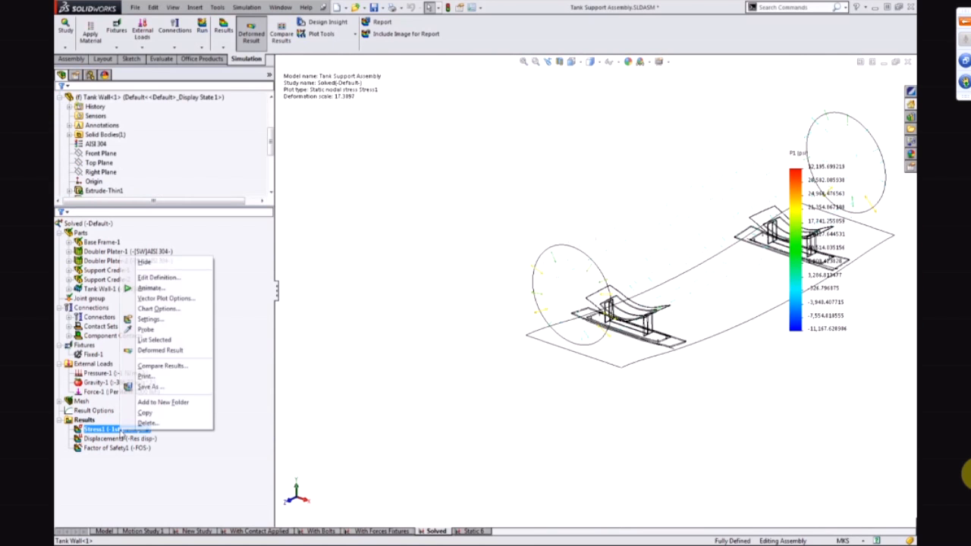
{"action": "left_click", "coordinate": [164, 278]}
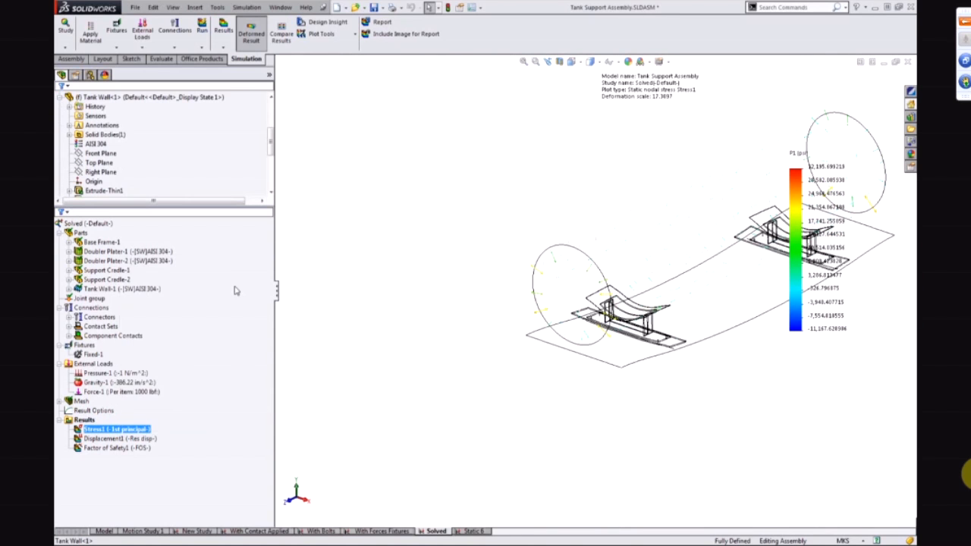
{"action": "left_click", "coordinate": [115, 253]}
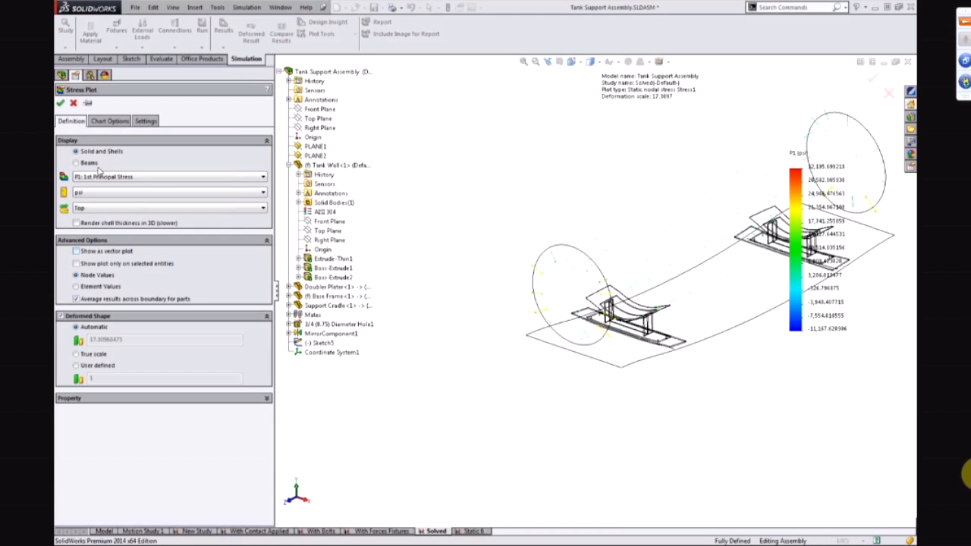
{"action": "key", "text": "Return"}
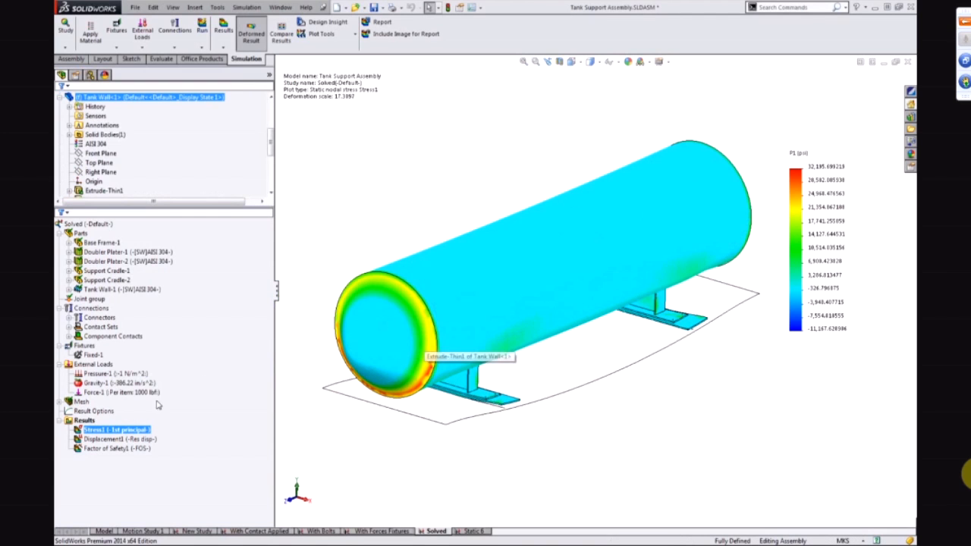
- Display the resultant displacement plot, Displacement1, of the Solved study
{"action": "right_click", "coordinate": [135, 430]}
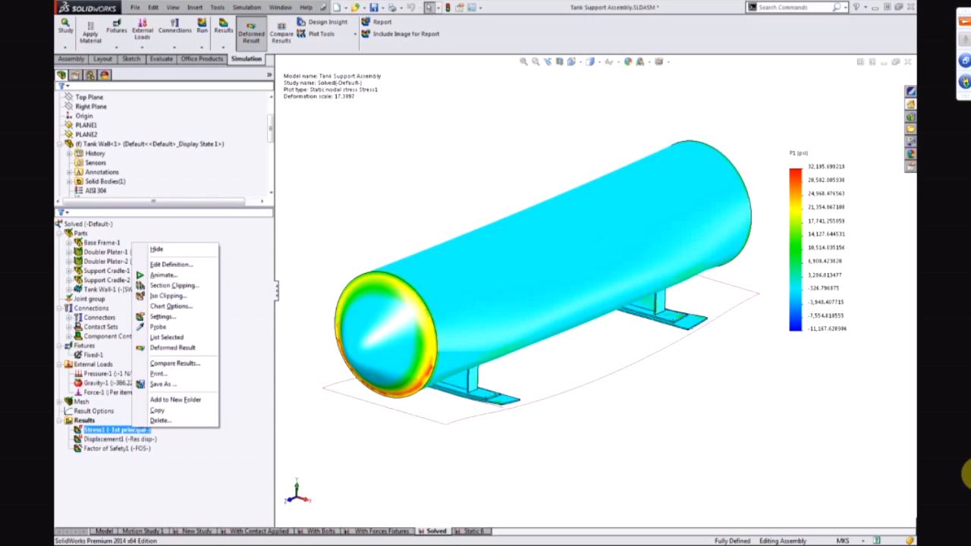
{"action": "left_click", "coordinate": [103, 440]}
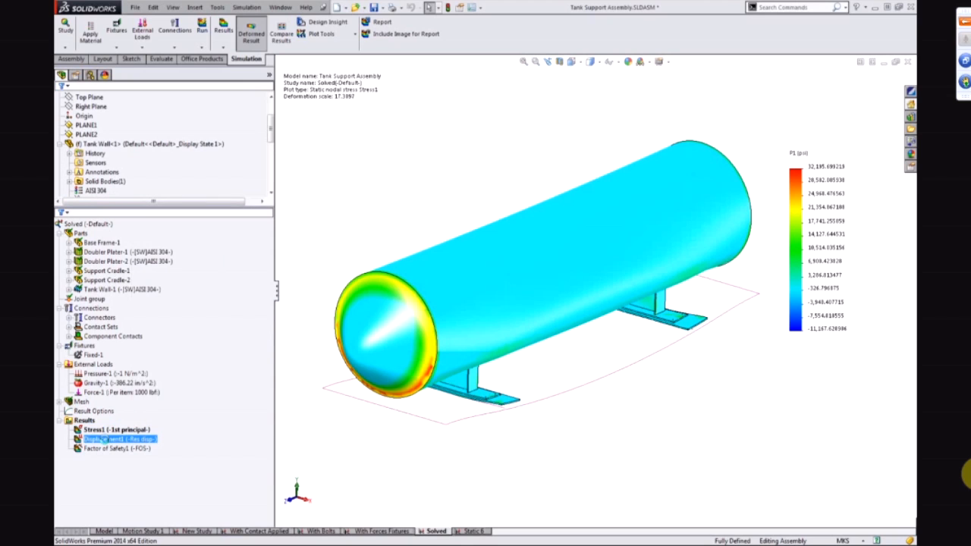
{"action": "double_click", "coordinate": [103, 439]}
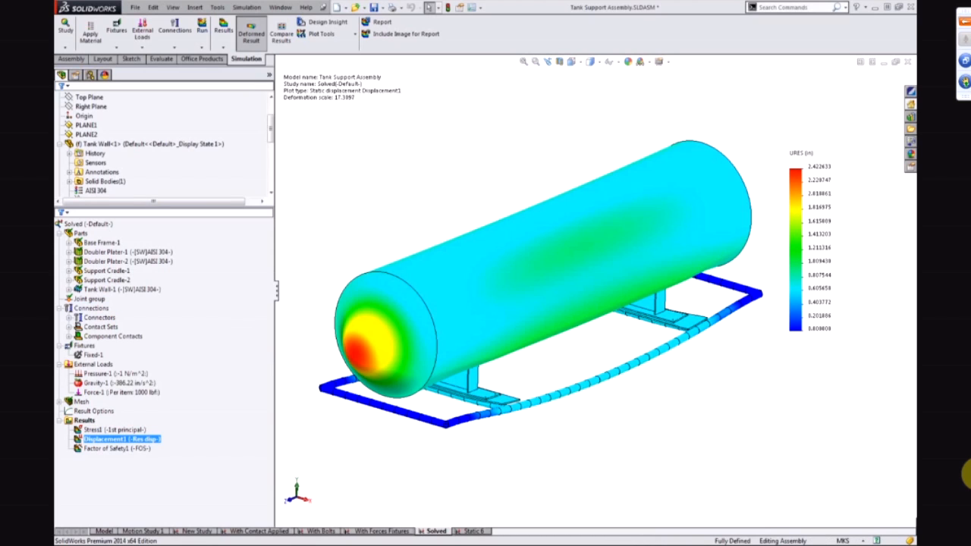
- Redisplay the Stress1 plot and section-clip it at the Front Plane with a 0.000 m offset
{"action": "left_click", "coordinate": [114, 430]}
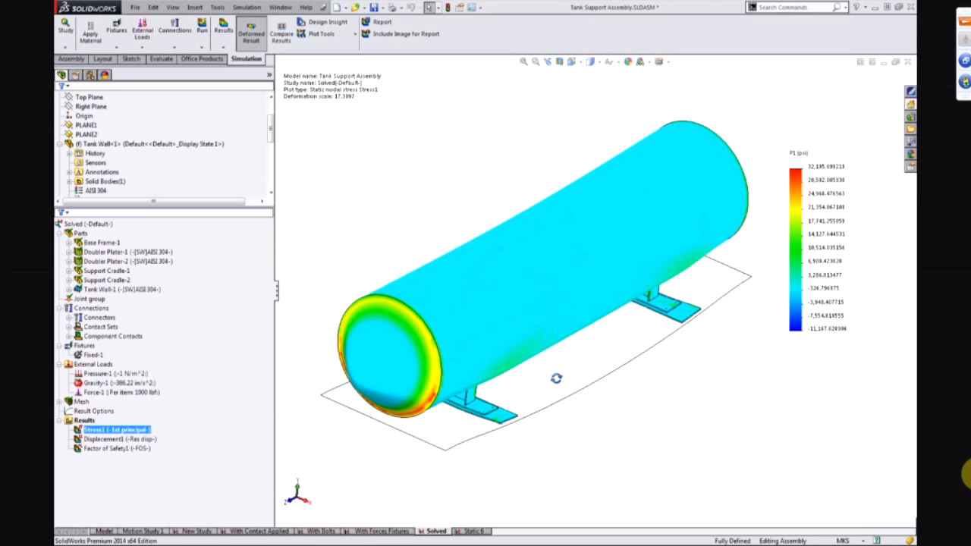
{"action": "right_click", "coordinate": [123, 432]}
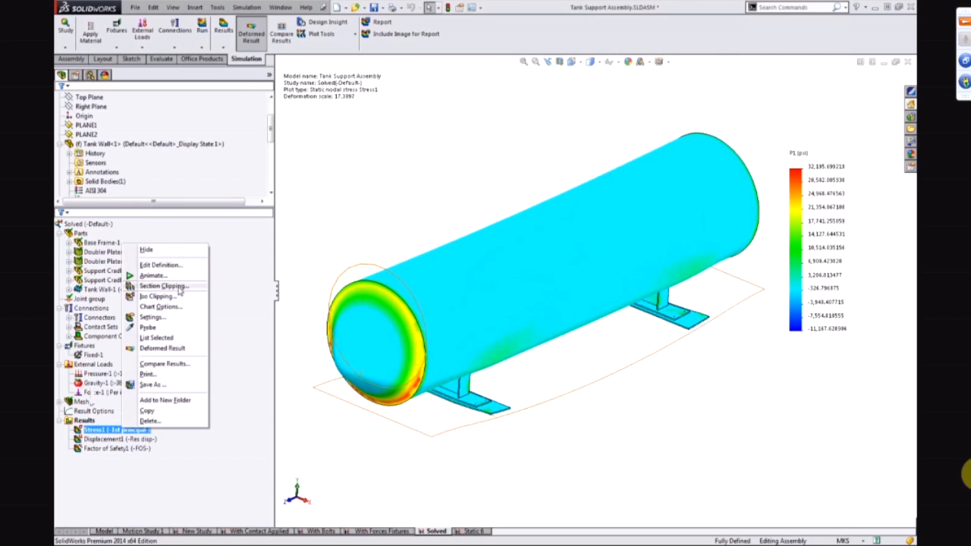
{"action": "left_click", "coordinate": [179, 288]}
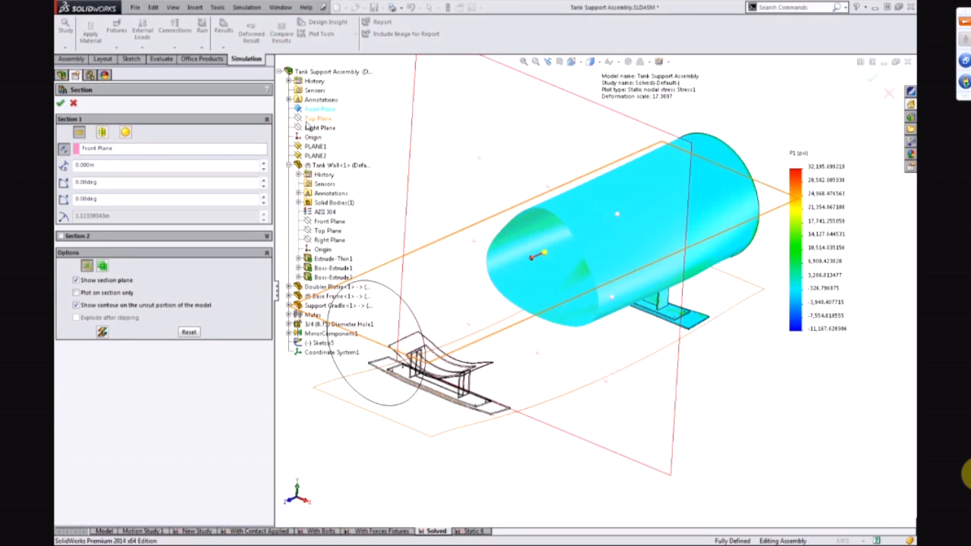
{"action": "left_click", "coordinate": [61, 103]}
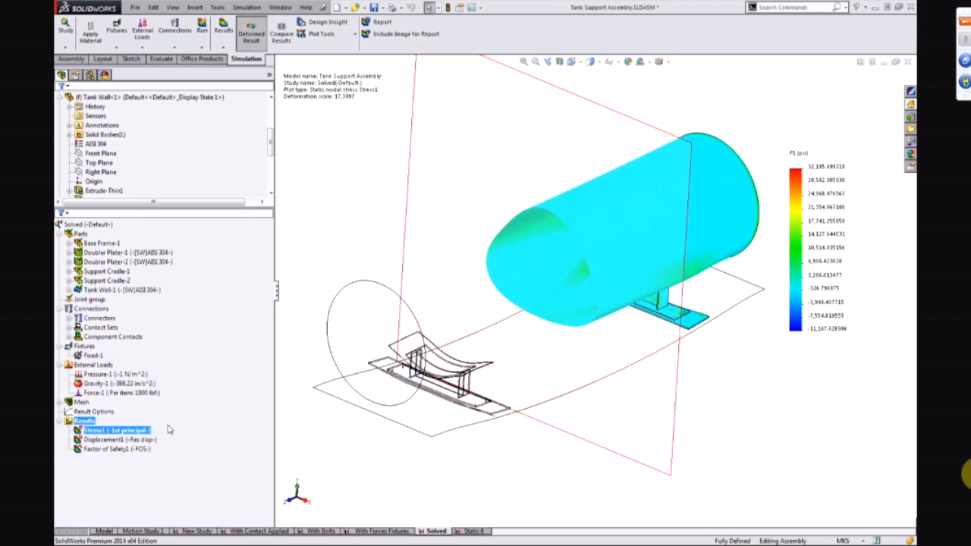
- Display the Factor of Safety1 plot of the Solved study
{"action": "right_click", "coordinate": [119, 431]}
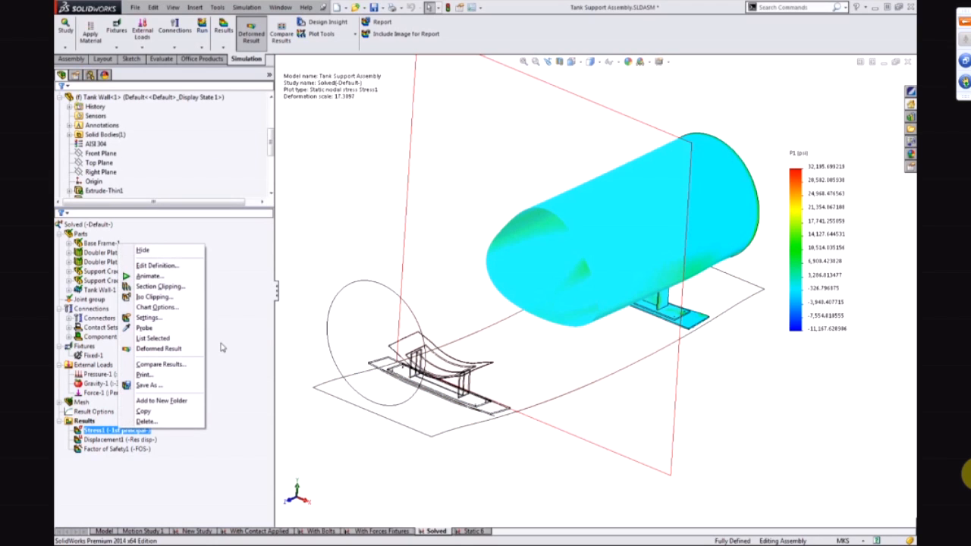
{"action": "left_click", "coordinate": [592, 469]}
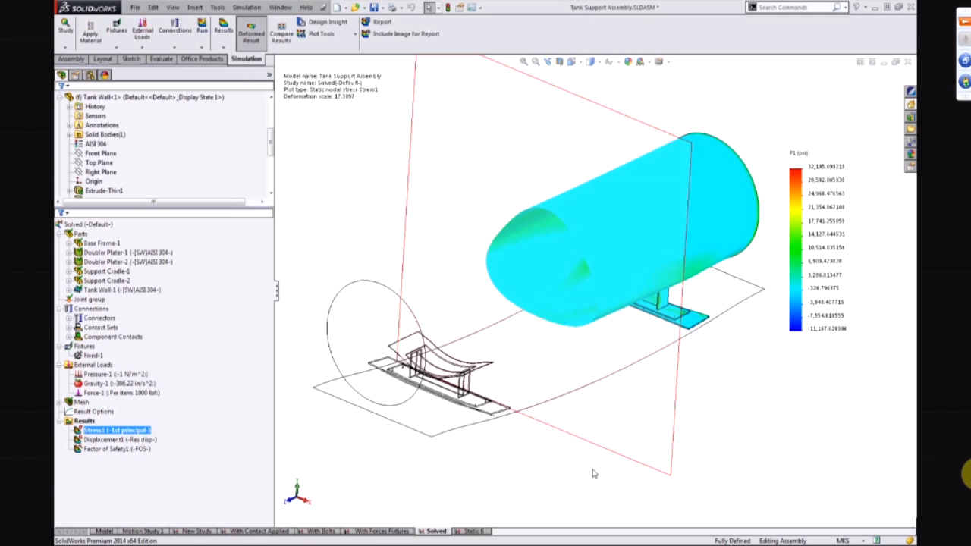
{"action": "middle_click_drag", "start_coordinate": [636, 418], "coordinate": [599, 440]}
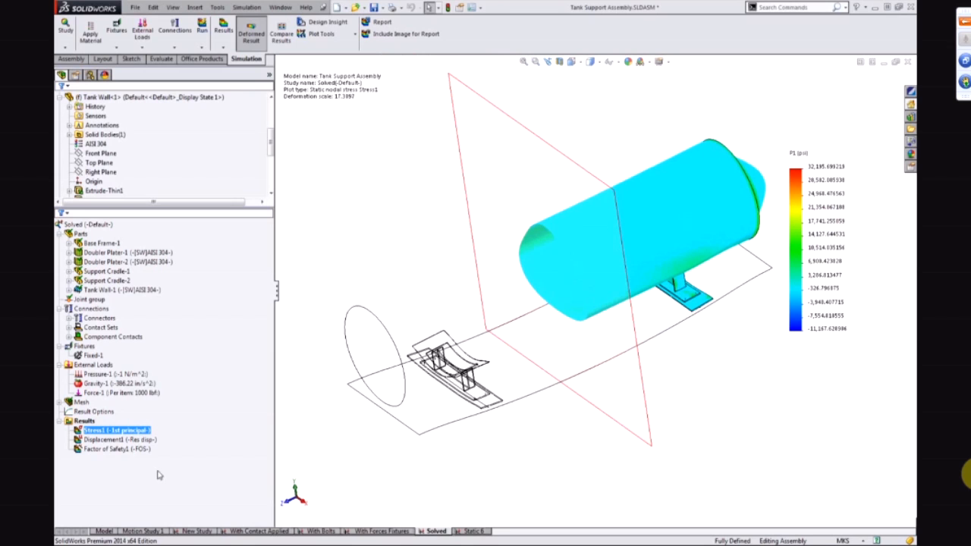
{"action": "left_click", "coordinate": [122, 448]}
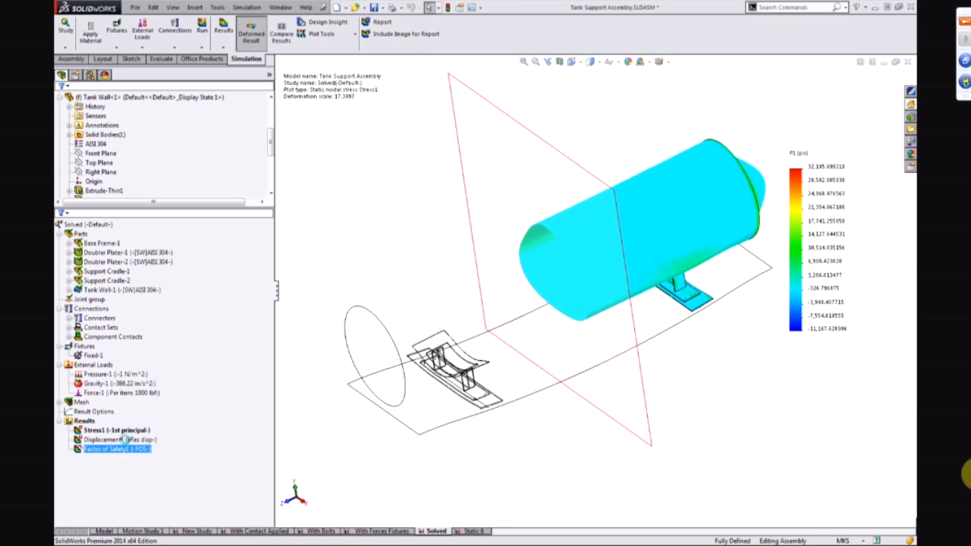
- Redisplay the Stress1 plot and turn off its section clipping so the whole assembly is plotted
{"action": "left_click", "coordinate": [118, 430]}
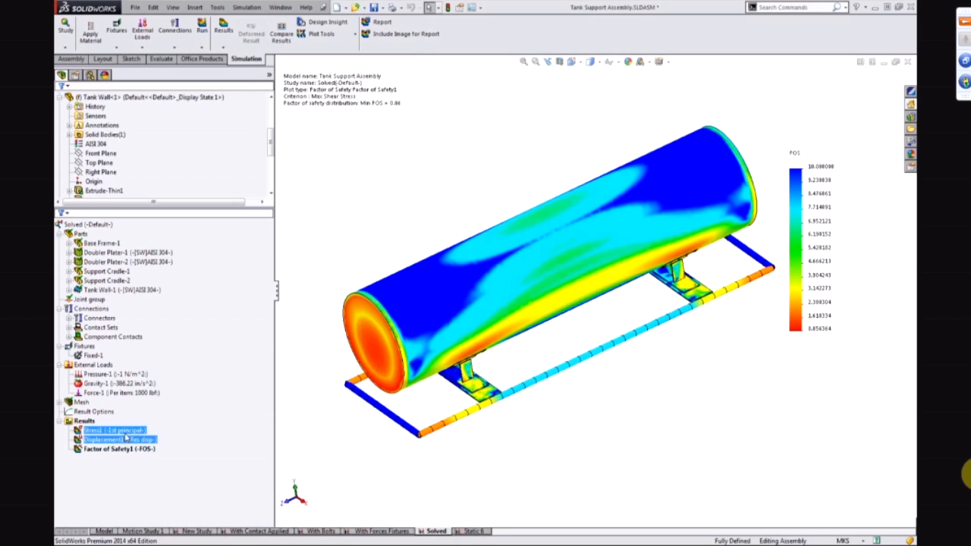
{"action": "right_click", "coordinate": [126, 433]}
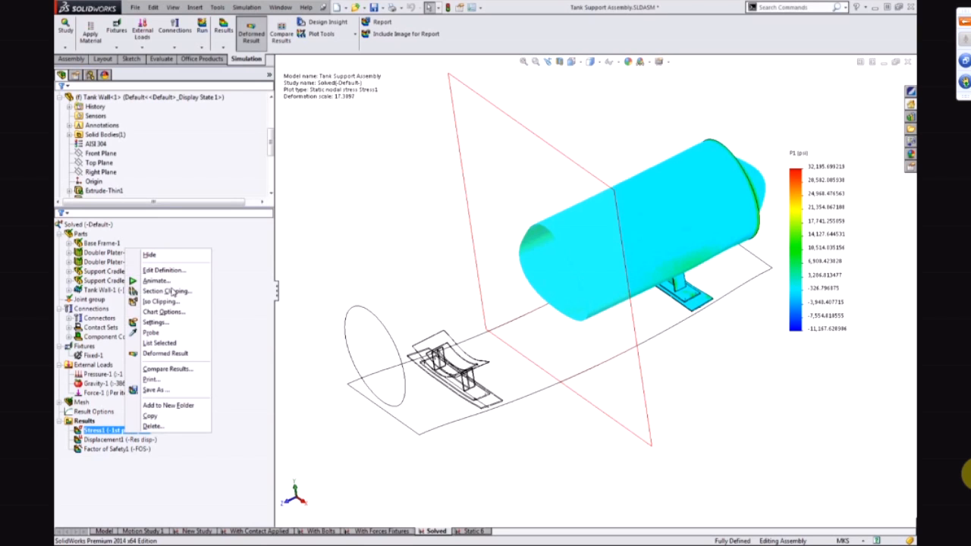
{"action": "left_click", "coordinate": [167, 291]}
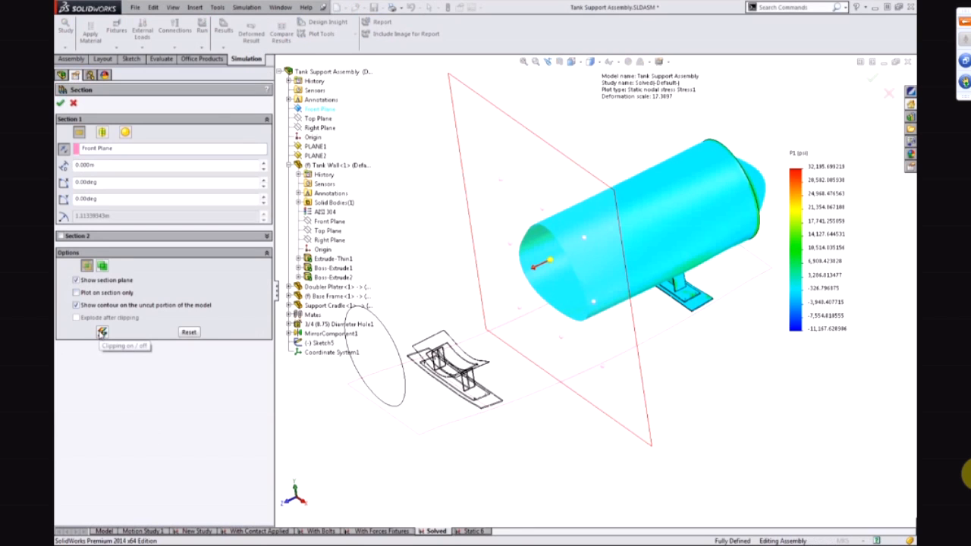
{"action": "left_click", "coordinate": [101, 333]}
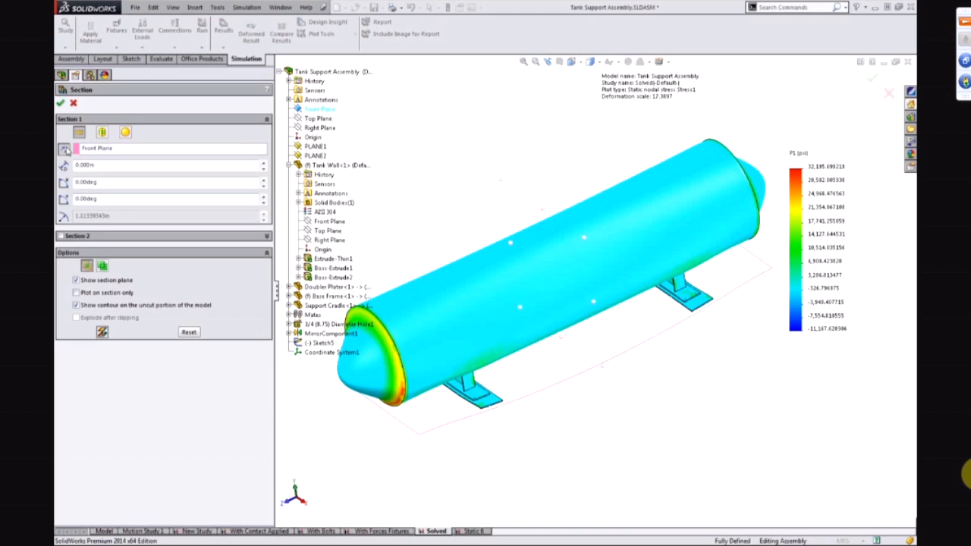
{"action": "left_click", "coordinate": [59, 102]}
- Probe the Stress1 values at three locations on the tank's front end rim and three along the tank wall
{"action": "middle_click_drag", "start_coordinate": [500, 319], "coordinate": [603, 297]}
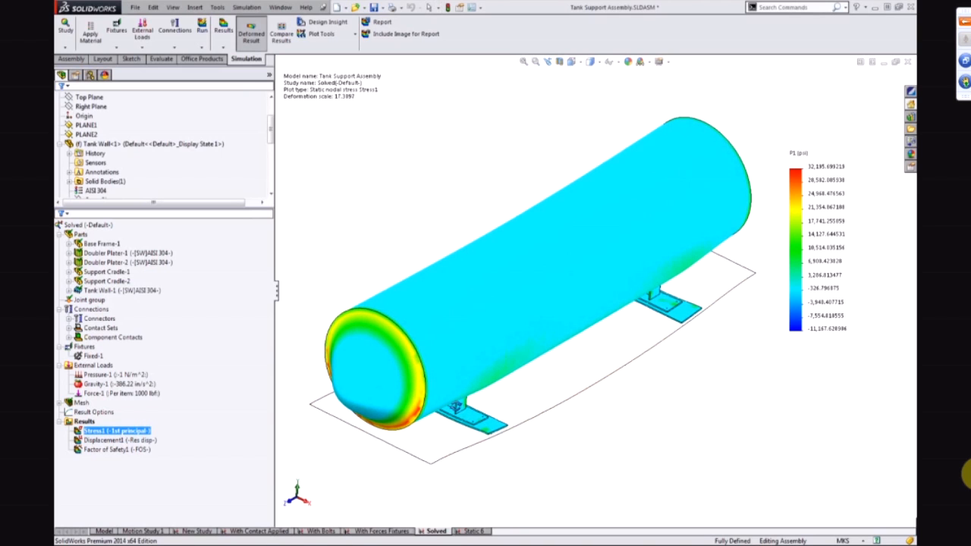
{"action": "right_click", "coordinate": [139, 430]}
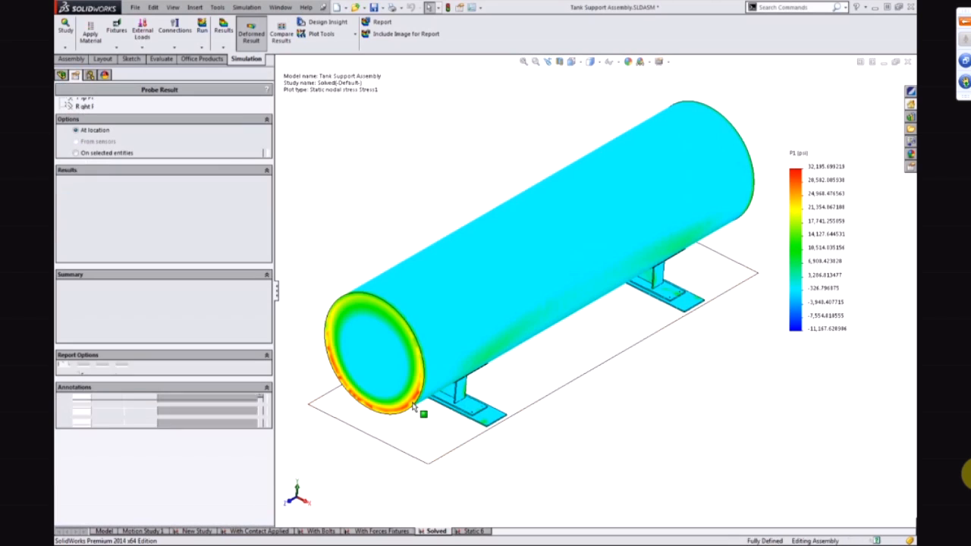
{"action": "left_click", "coordinate": [414, 396]}
{"action": "left_click", "coordinate": [386, 407]}
{"action": "left_click", "coordinate": [351, 393]}
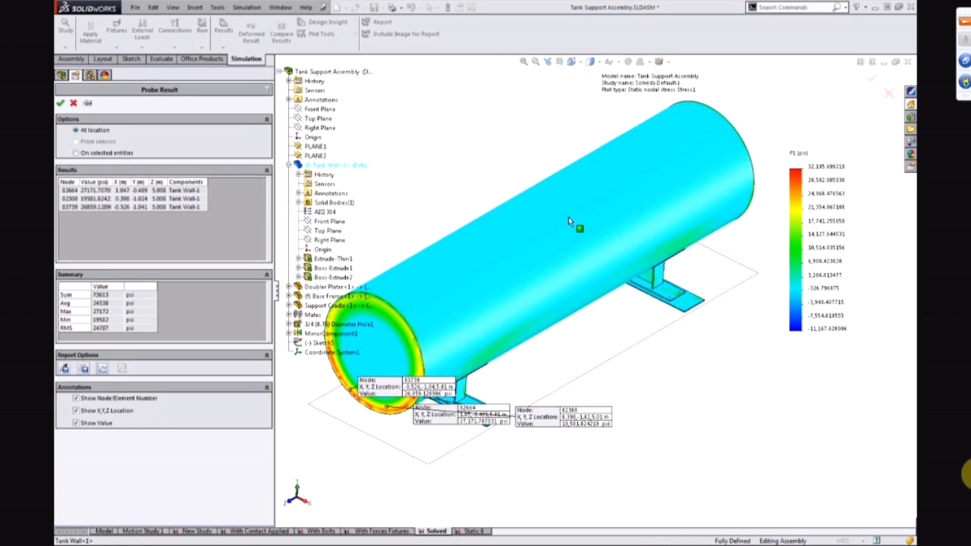
{"action": "left_click", "coordinate": [568, 218]}
{"action": "left_click", "coordinate": [682, 170]}
{"action": "left_click", "coordinate": [508, 292]}
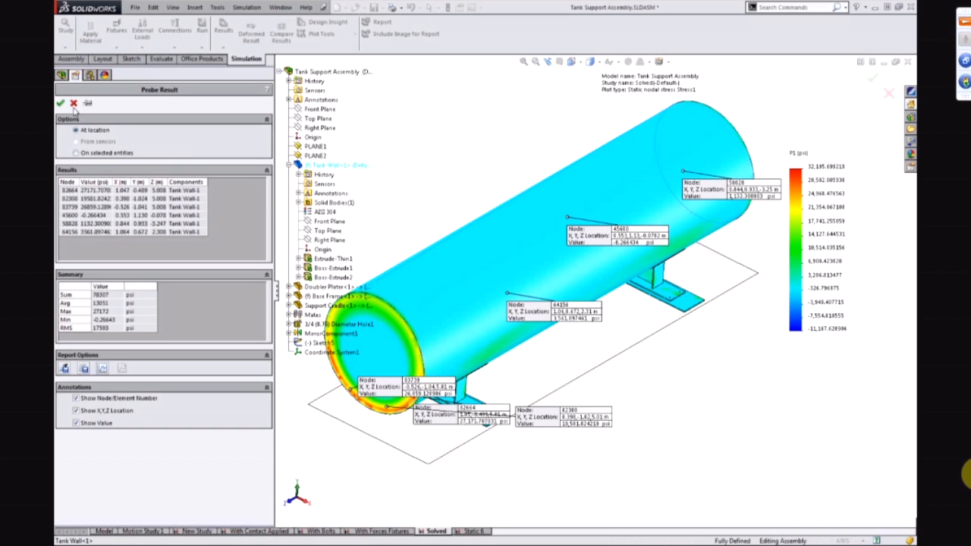
{"action": "left_click", "coordinate": [73, 103]}
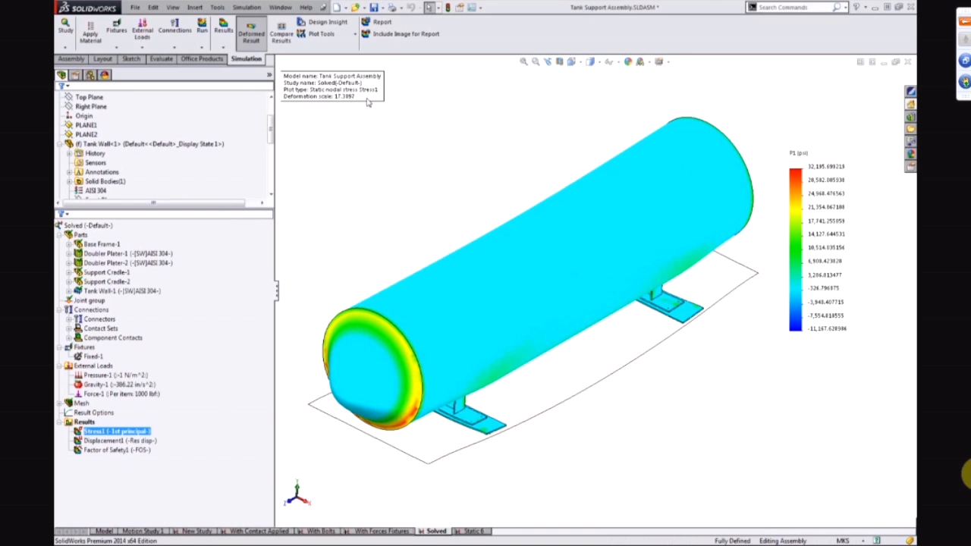
- Edit the Stress1 plot settings and set its boundary option to Mesh
{"action": "right_click", "coordinate": [136, 432]}
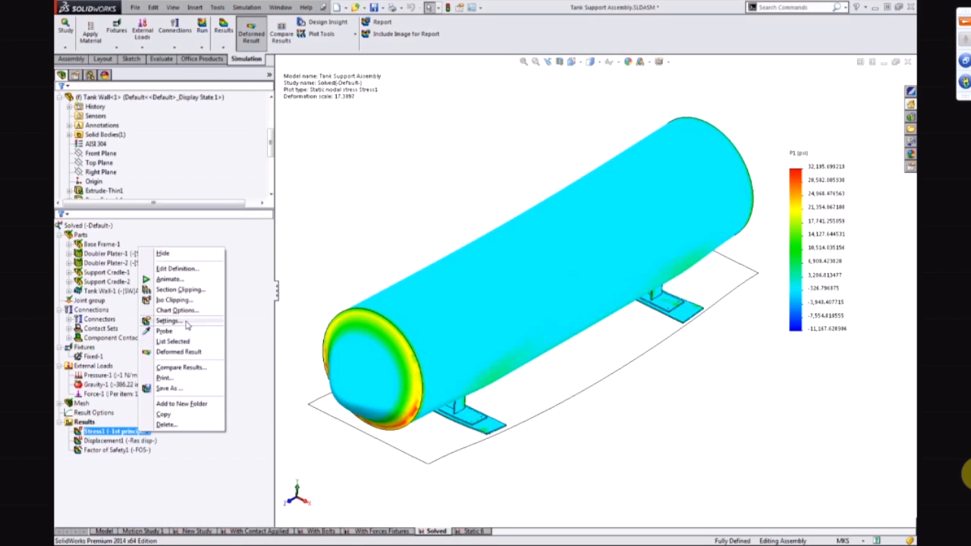
{"action": "left_click", "coordinate": [440, 163]}
{"action": "left_click_drag", "start_coordinate": [322, 86], "coordinate": [643, 91]}
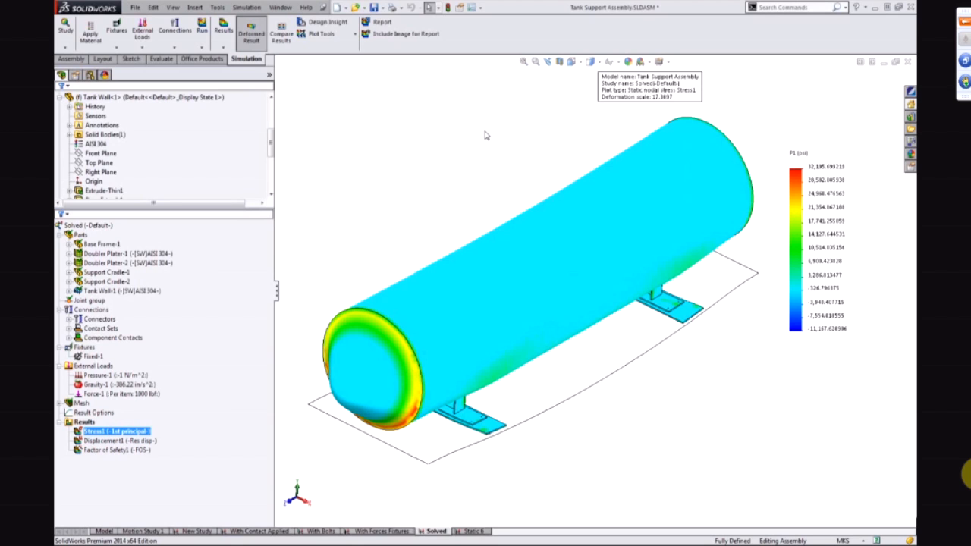
{"action": "double_click", "coordinate": [597, 170]}
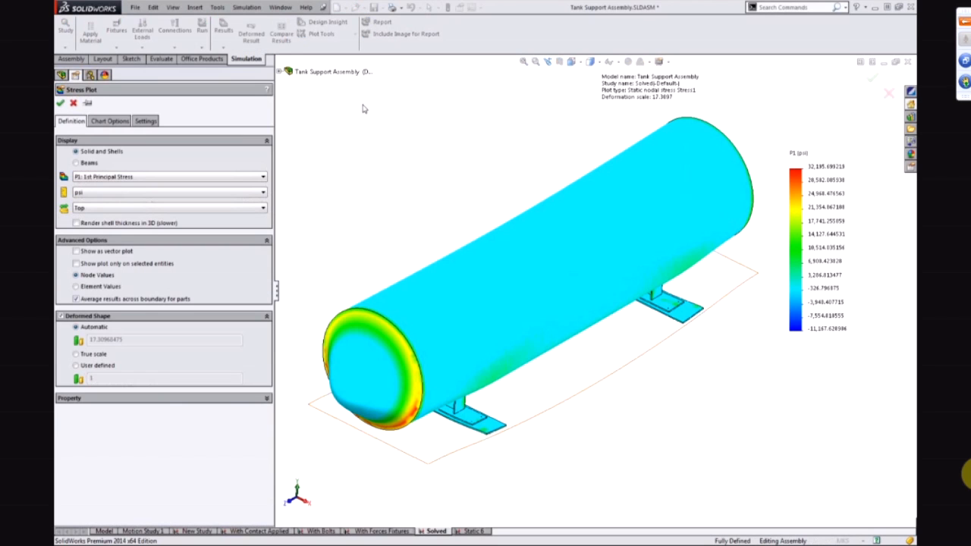
{"action": "left_click", "coordinate": [110, 122]}
{"action": "left_click", "coordinate": [144, 121]}
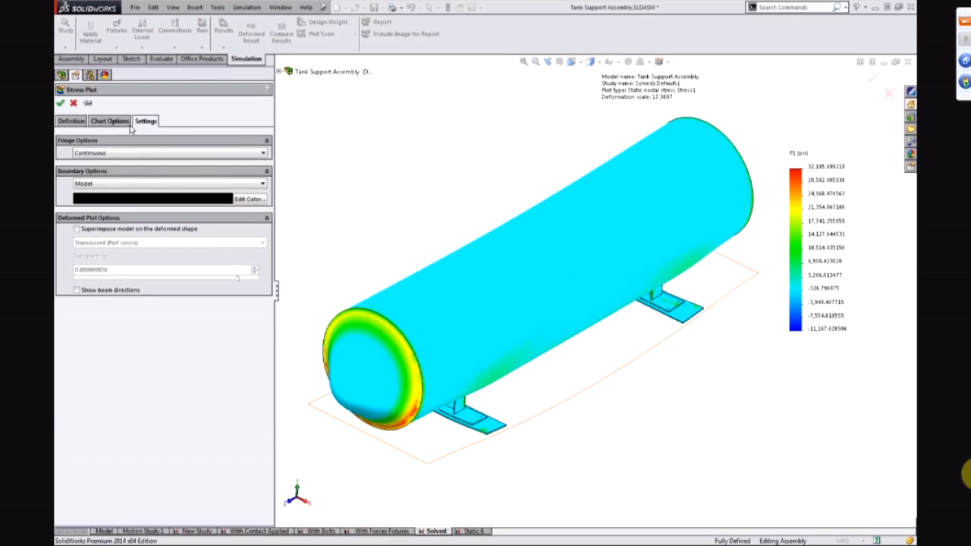
{"action": "left_click", "coordinate": [242, 184]}
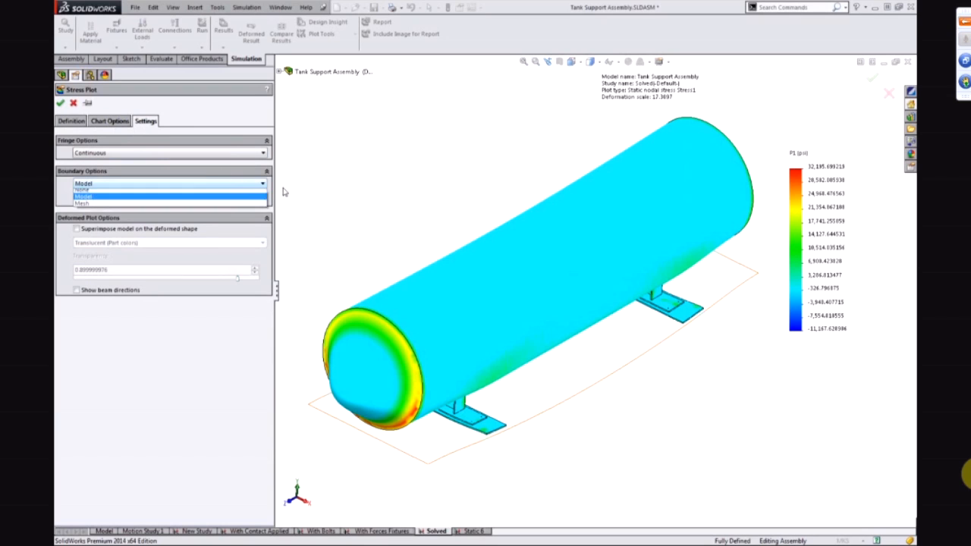
{"action": "left_click", "coordinate": [183, 205]}
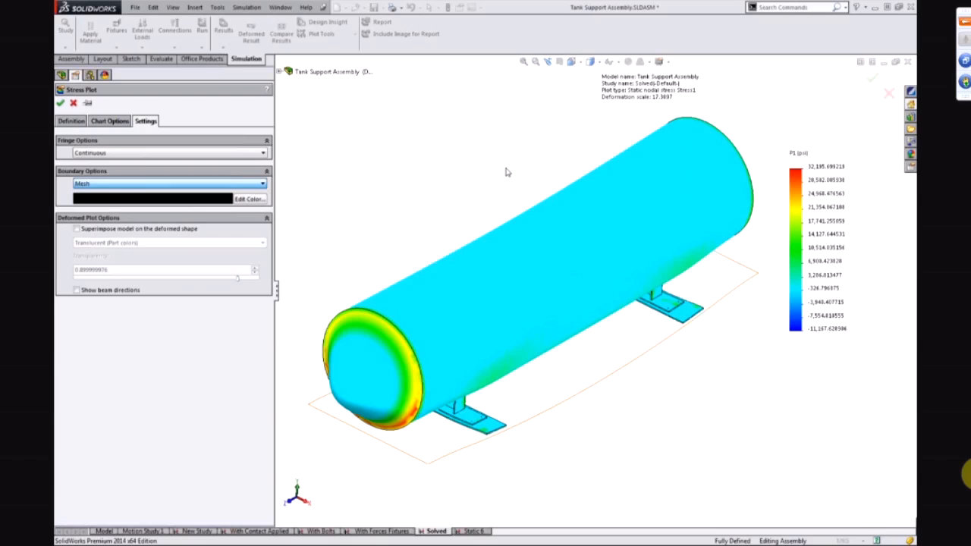
- Set the Stress1 legend's color option to Rainbow, keeping the legend width at Normal
{"action": "left_click", "coordinate": [110, 122]}
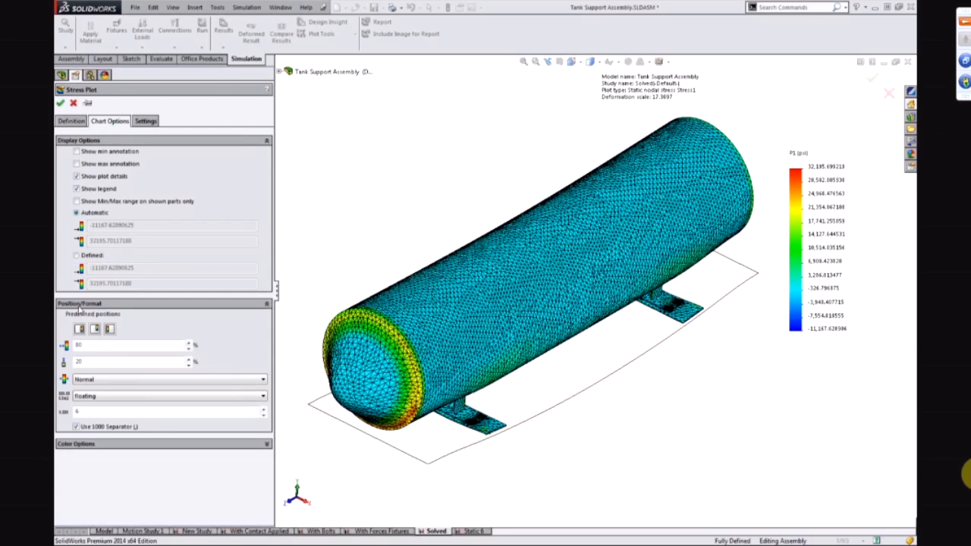
{"action": "left_click", "coordinate": [99, 379]}
{"action": "left_click", "coordinate": [103, 391]}
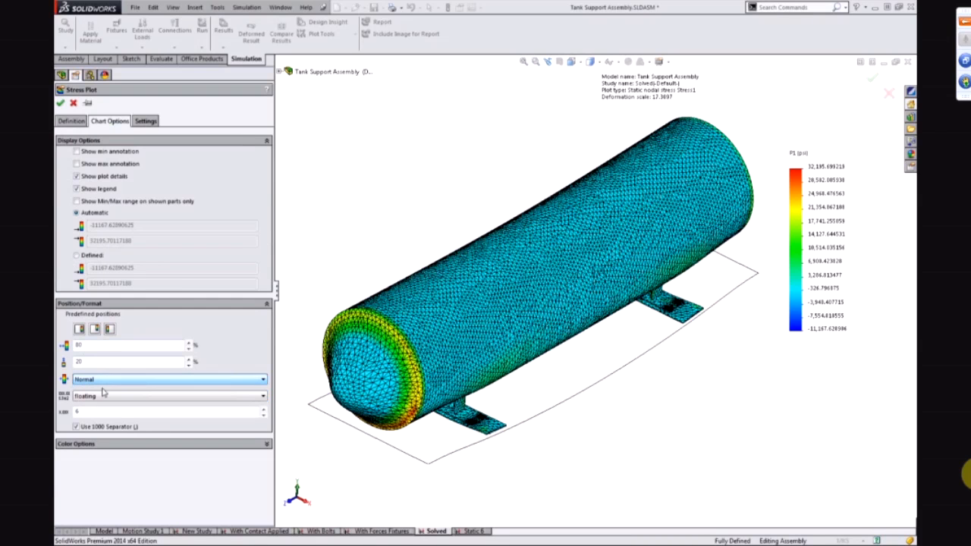
{"action": "left_click", "coordinate": [144, 444]}
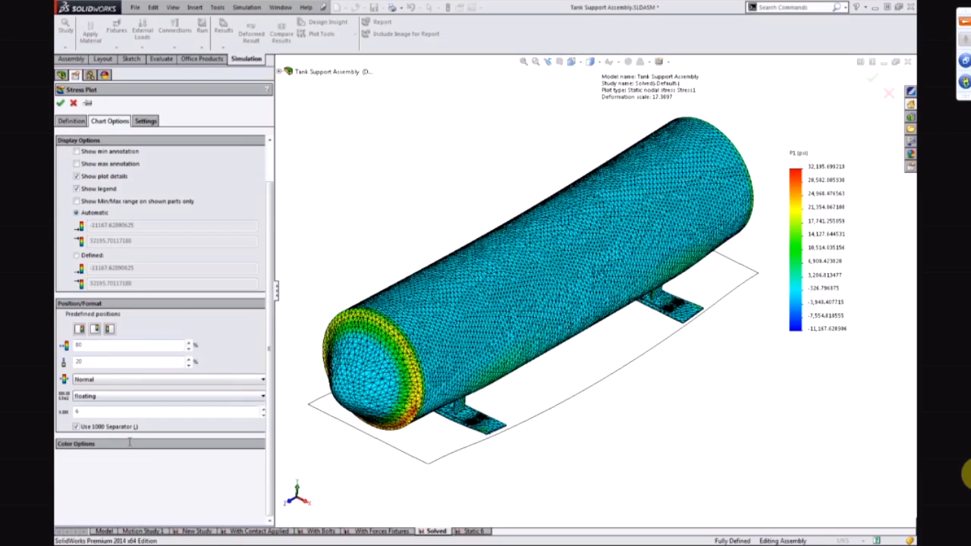
{"action": "left_click", "coordinate": [151, 412]}
{"action": "left_click", "coordinate": [129, 422]}
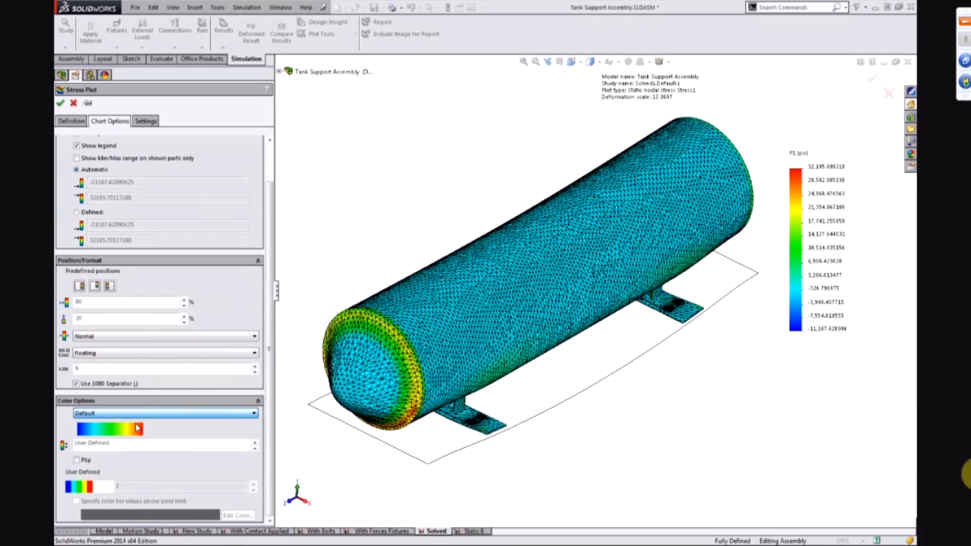
{"action": "left_click", "coordinate": [152, 412]}
{"action": "left_click", "coordinate": [144, 429]}
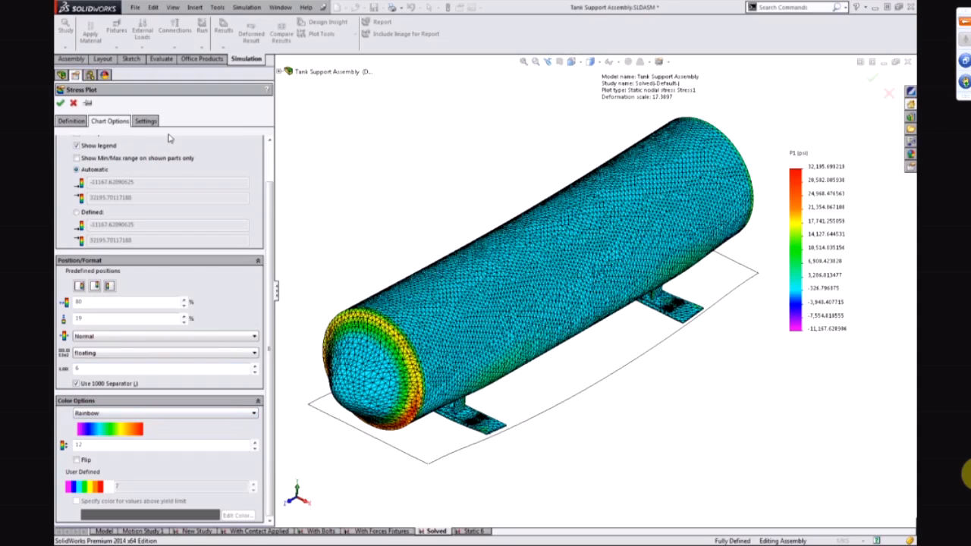
- Set the Stress1 plot's units to N/m^2 and apply the modified plot definition
{"action": "left_click", "coordinate": [70, 122]}
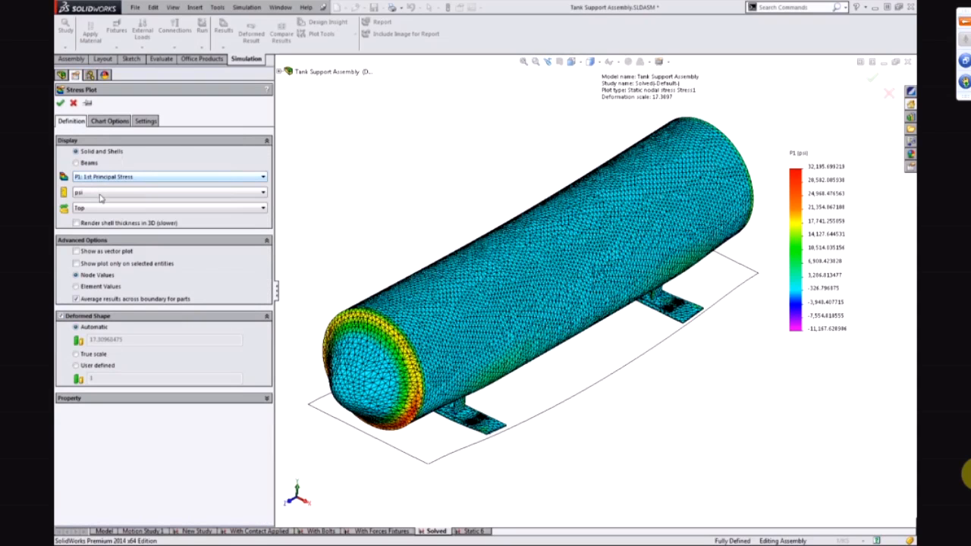
{"action": "left_click", "coordinate": [100, 194]}
{"action": "left_click", "coordinate": [98, 201]}
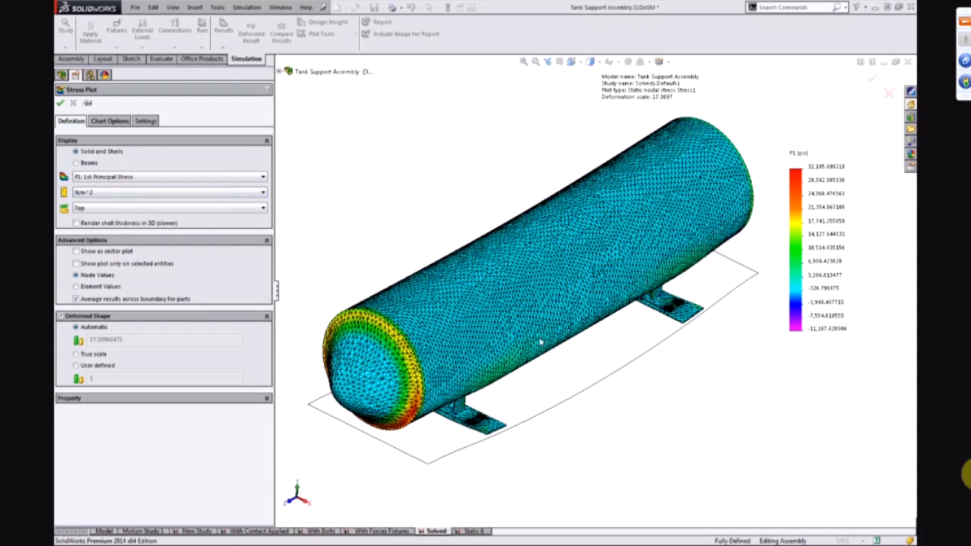
{"action": "key", "text": "Return"}
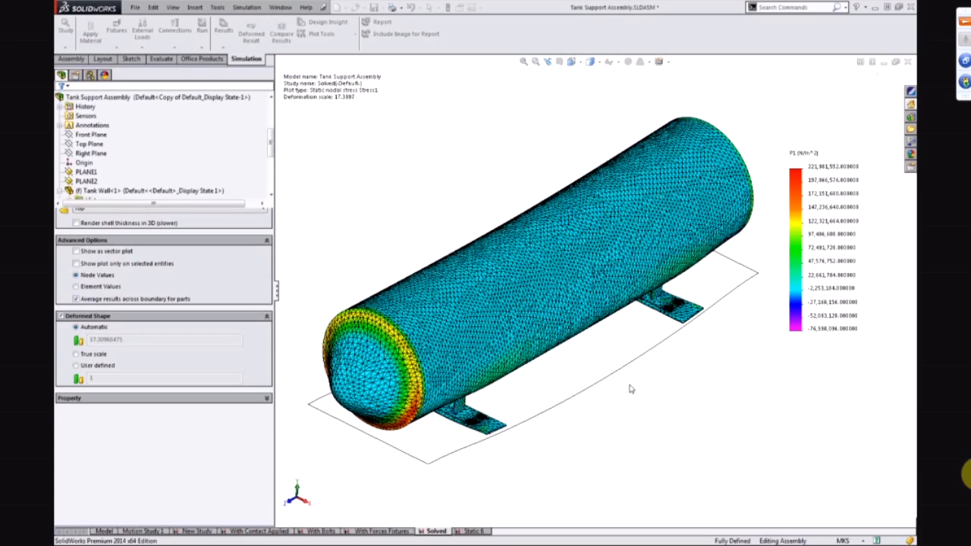
{"action": "middle_click_drag", "start_coordinate": [630, 390], "coordinate": [667, 289]}
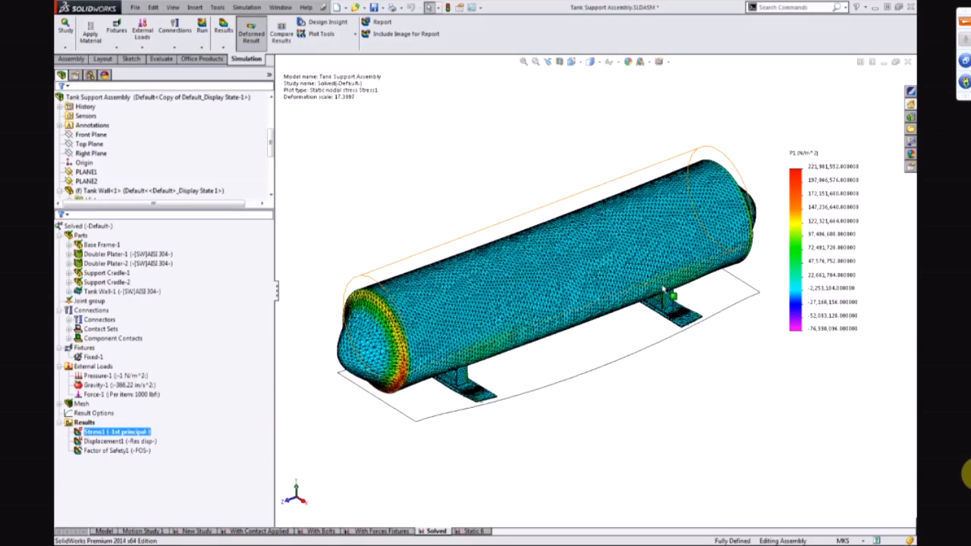